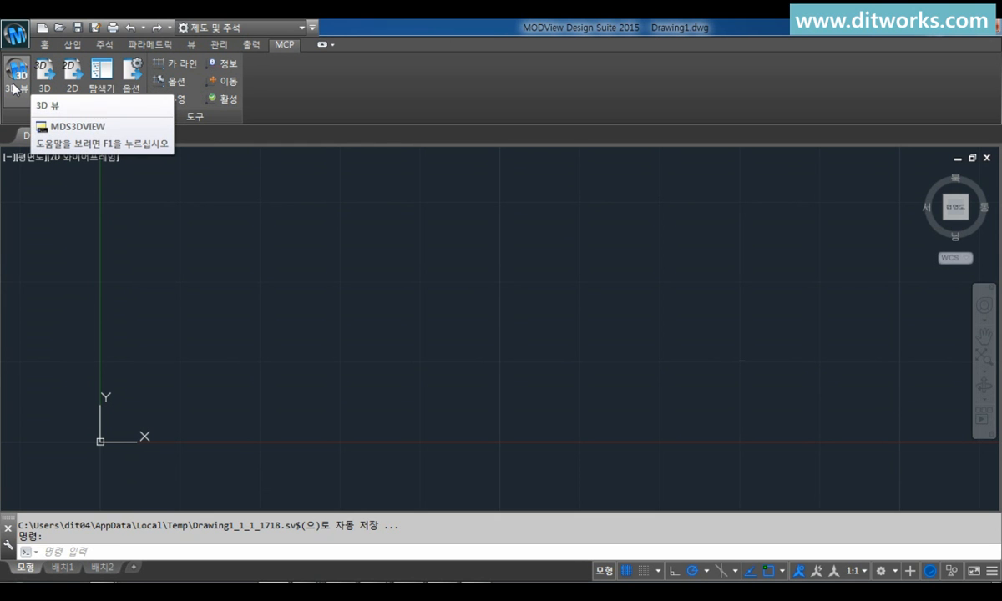
- Open the MDS 3D viewer window and look over its tool commands
left_click(12, 84)
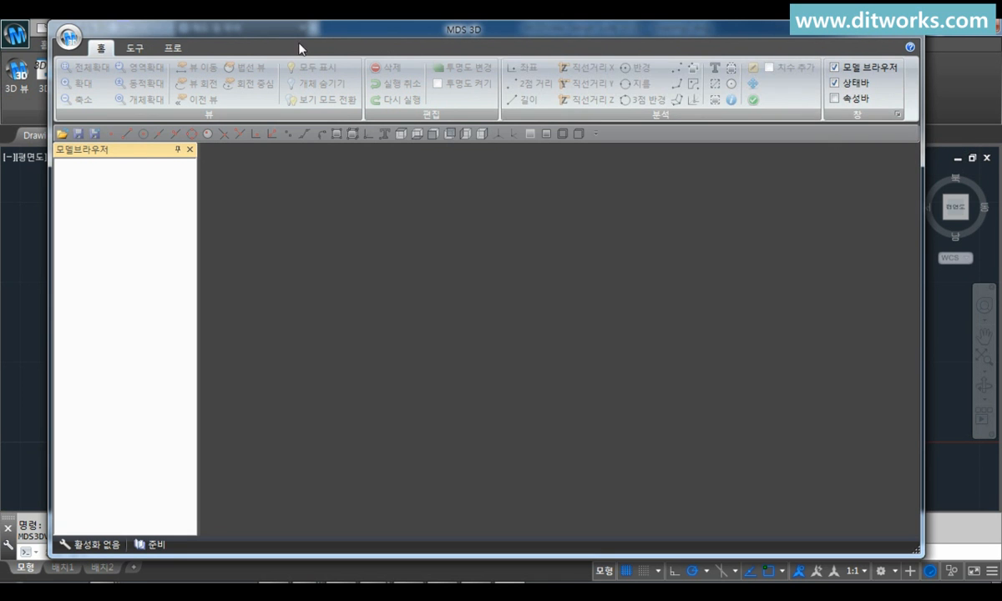
left_click(138, 48)
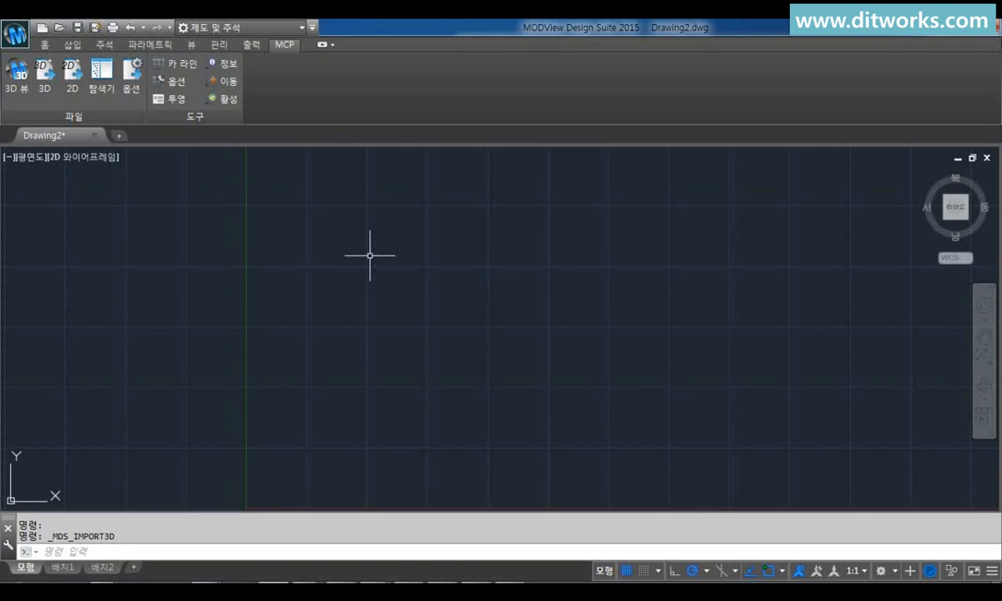
- Preview several CATPart files in the 3D import dialog, review the supported 3D file formats, and cancel the import
left_click(46, 76)
left_click(321, 251)
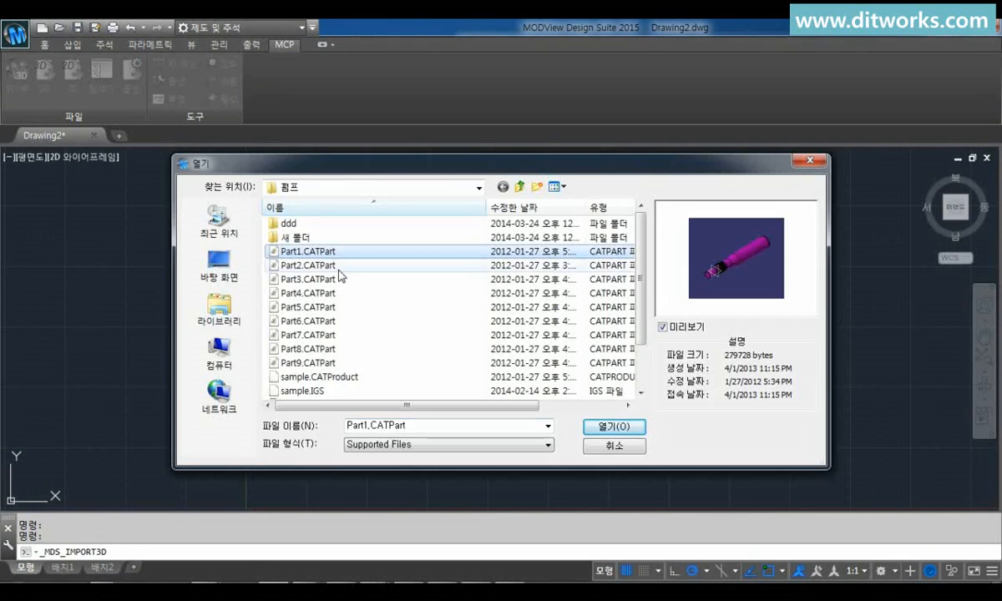
left_click(344, 281)
left_click(350, 308)
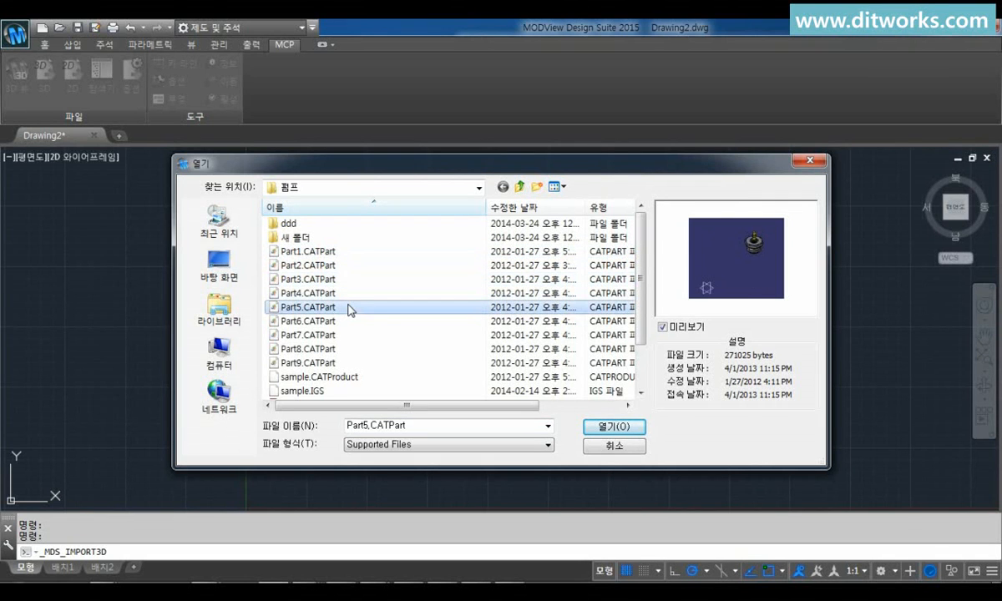
left_click(350, 322)
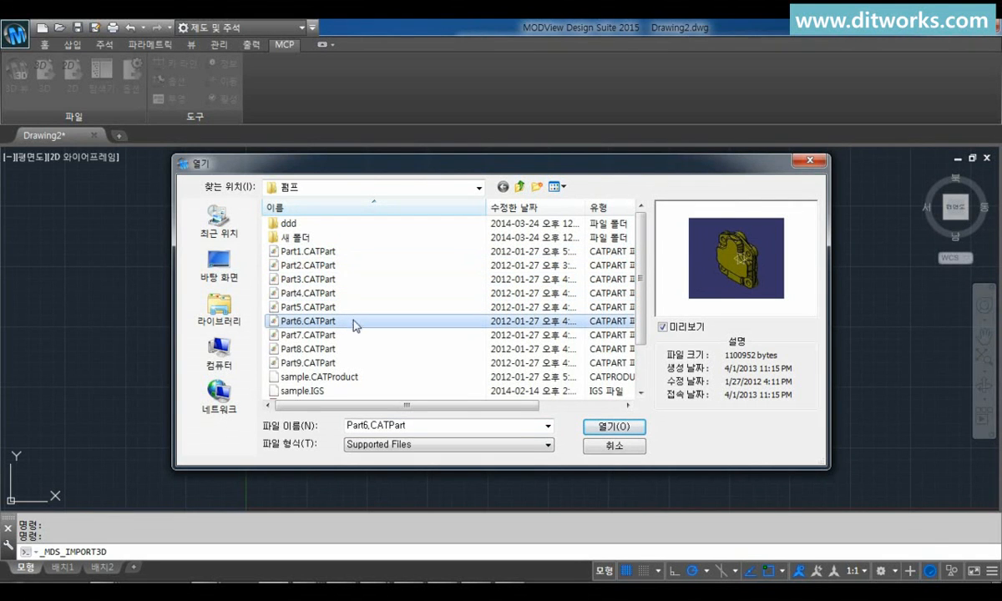
left_click(510, 445)
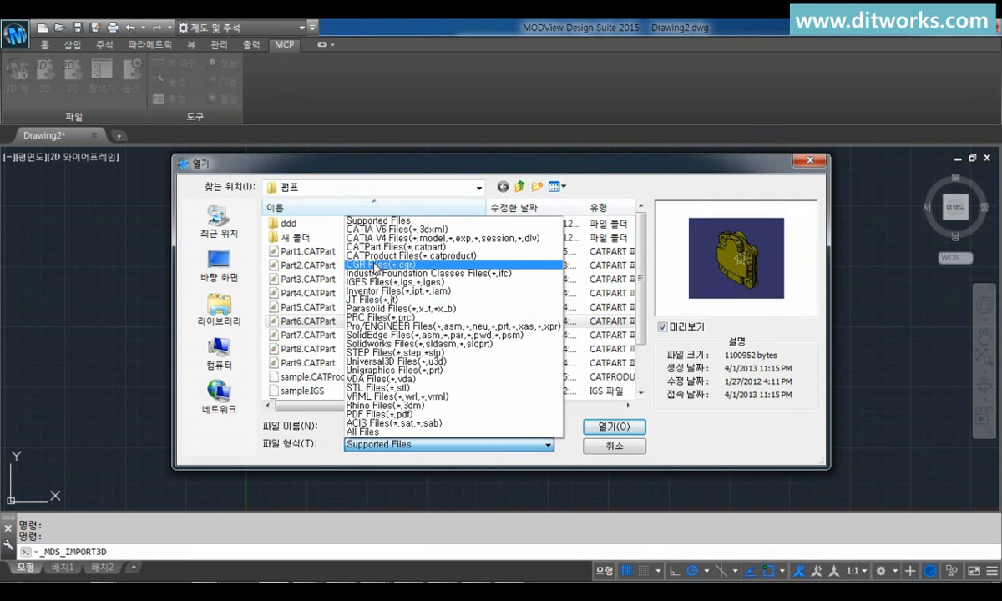
left_click(631, 445)
left_click(631, 445)
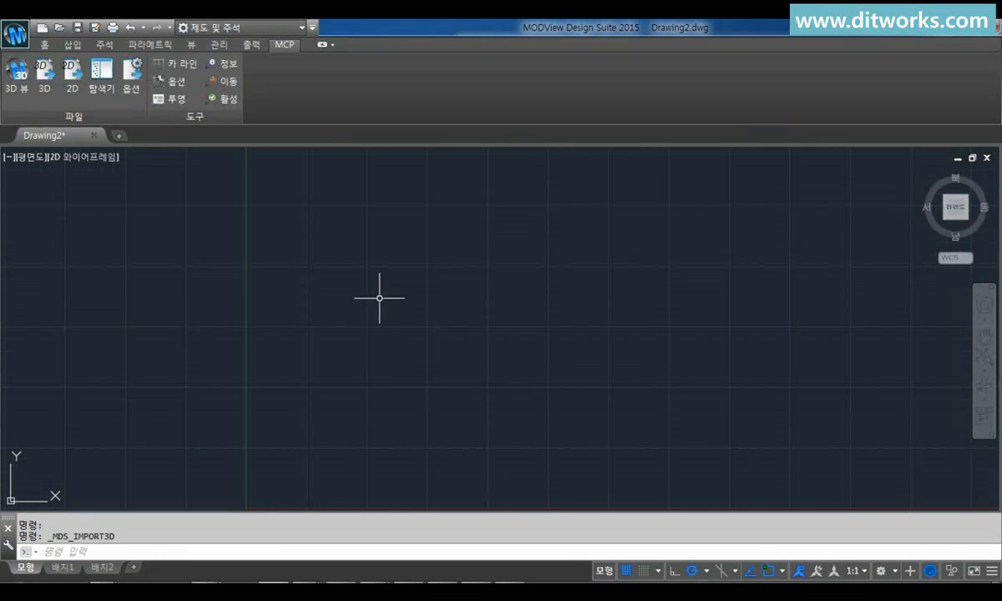
- Review the file types available for opening a drawing and close the file selection dialog without opening anything
left_click(59, 34)
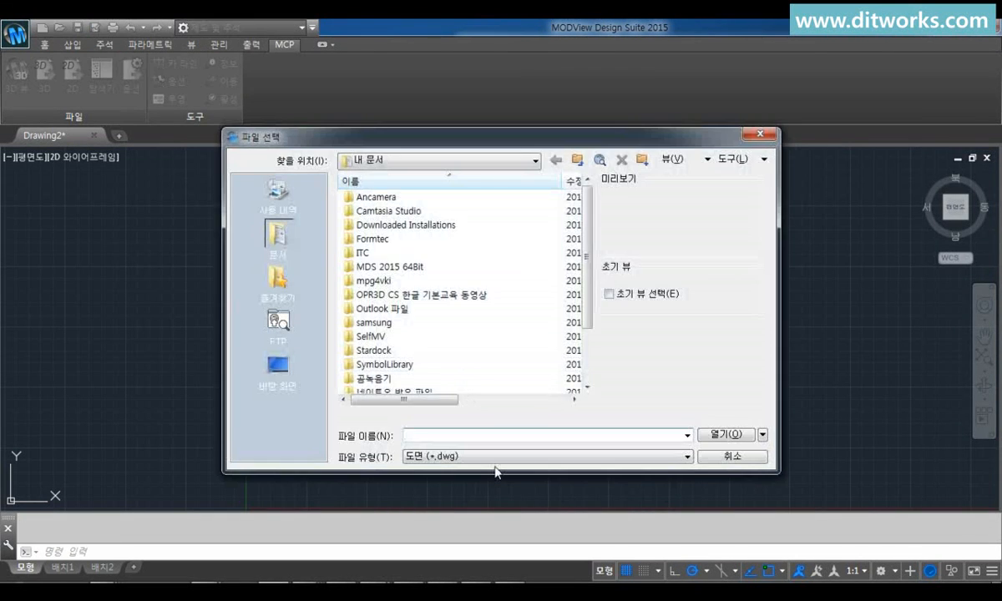
left_click(480, 456)
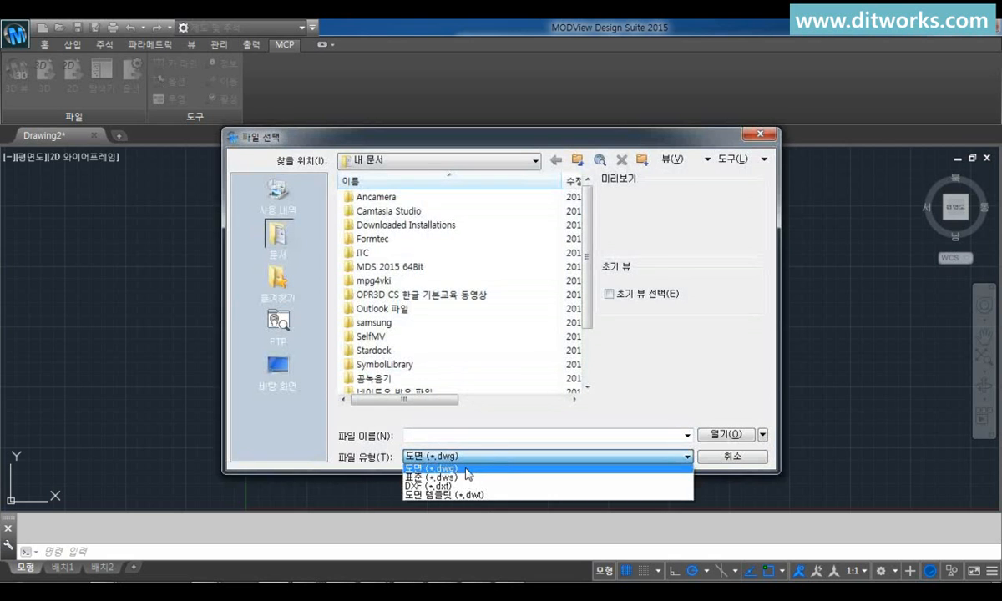
left_click(712, 462)
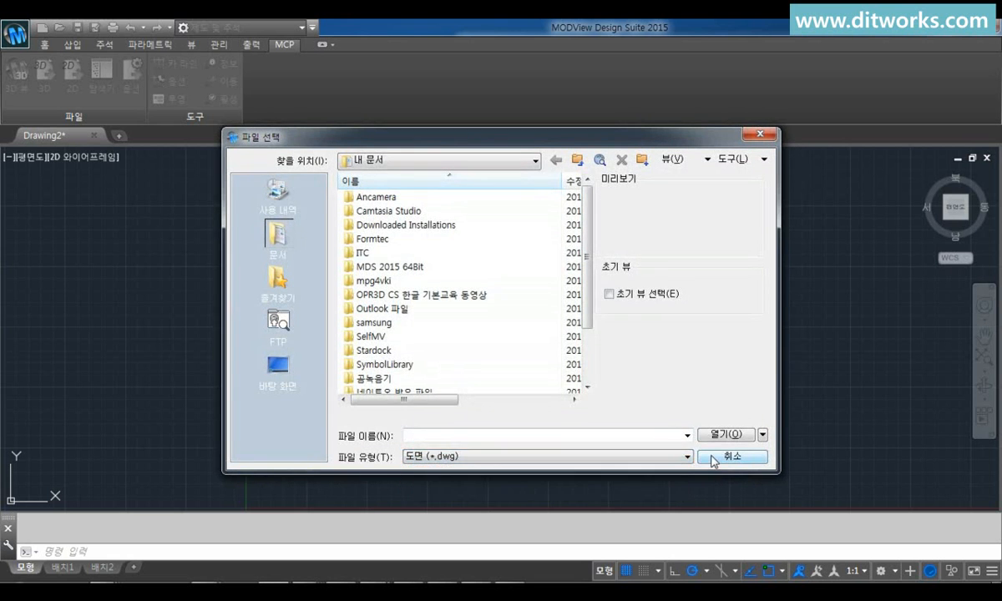
left_click(712, 458)
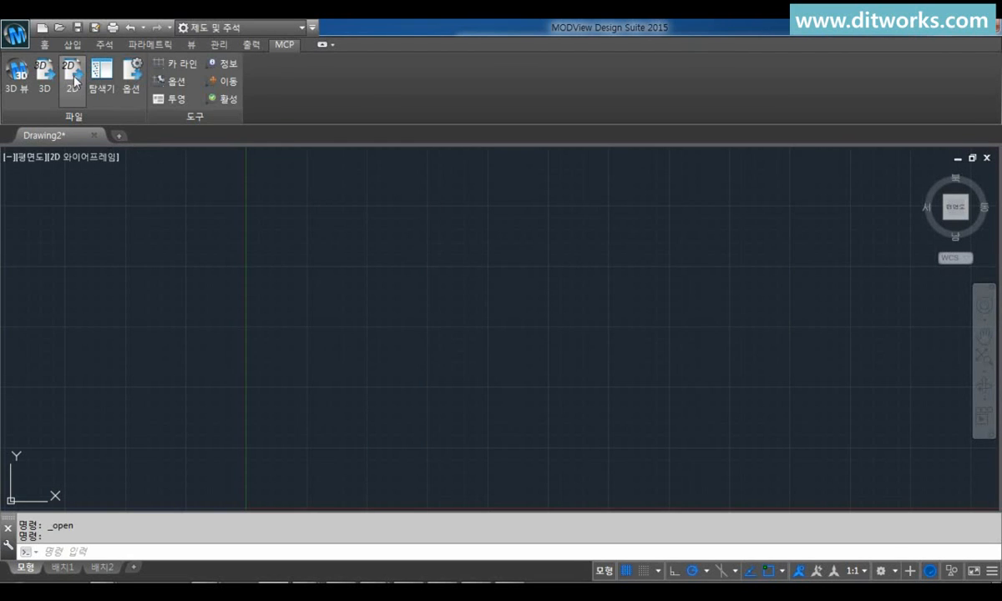
- Review the file formats supported by the 2D import and cancel the import dialog
left_click(74, 80)
left_click(405, 445)
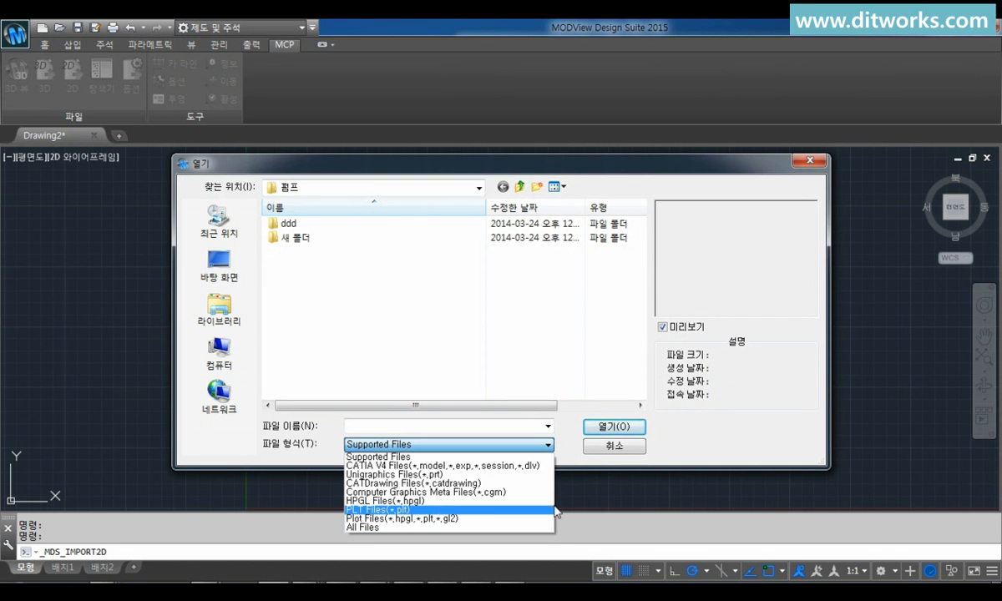
left_click(603, 449)
left_click(603, 450)
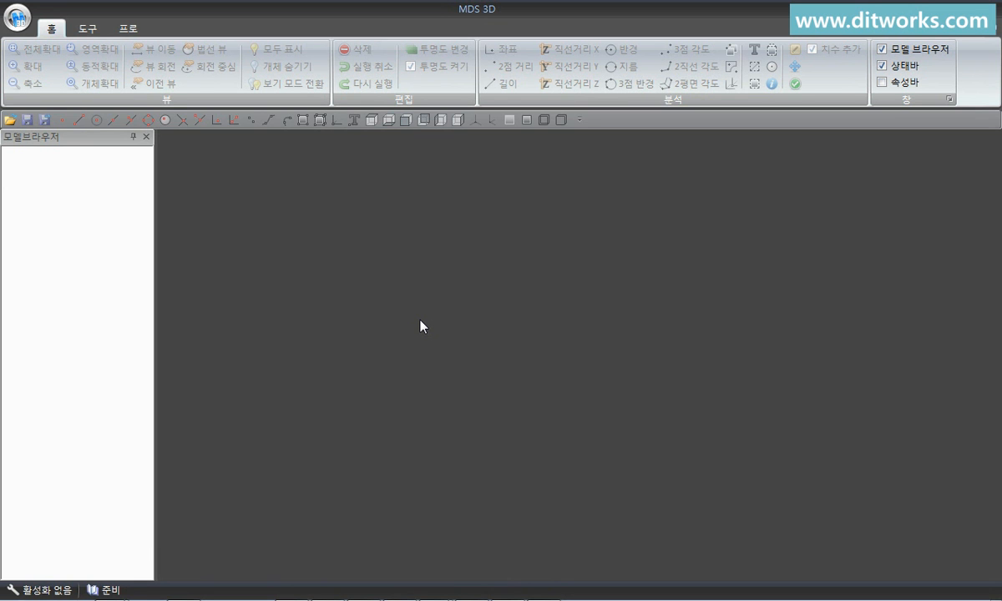
- Open Door Handle_3D.IGS and Door Handle_3D.STP together from the Demo folder in the 3D viewer
left_click(17, 17)
left_click(43, 56)
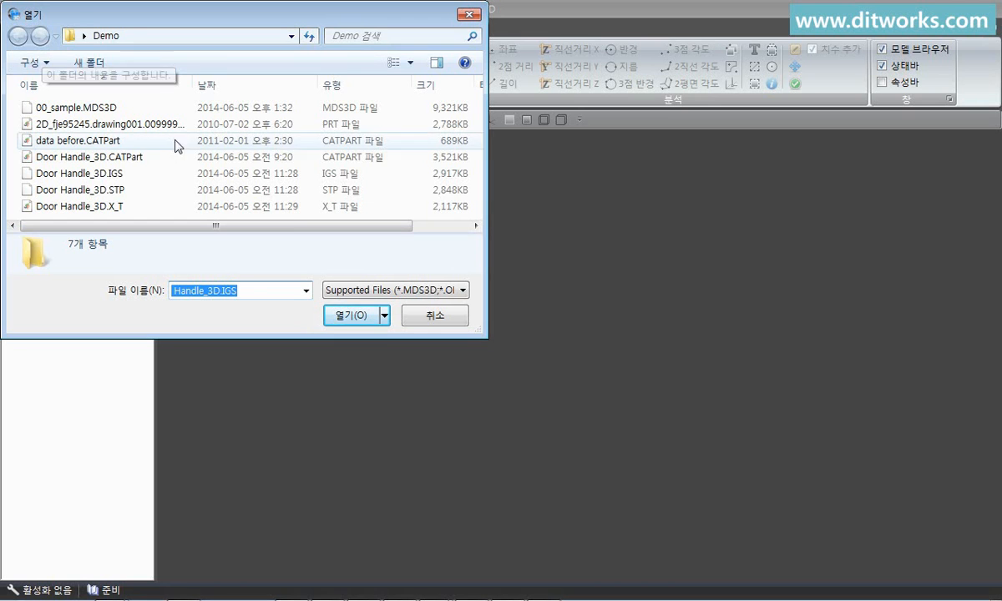
left_click(75, 172)
left_click(75, 190, "shift")
left_click(350, 315)
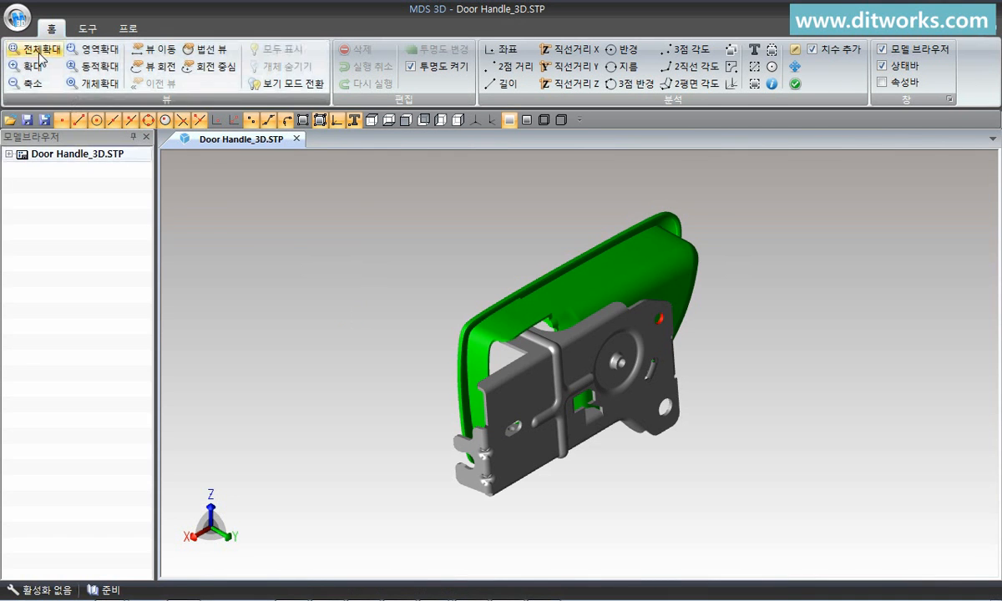
- Add Door Handle_3D.X_T from the Demo folder to the open Door Handle document
left_click(17, 17)
left_click(38, 101)
double_click(92, 206)
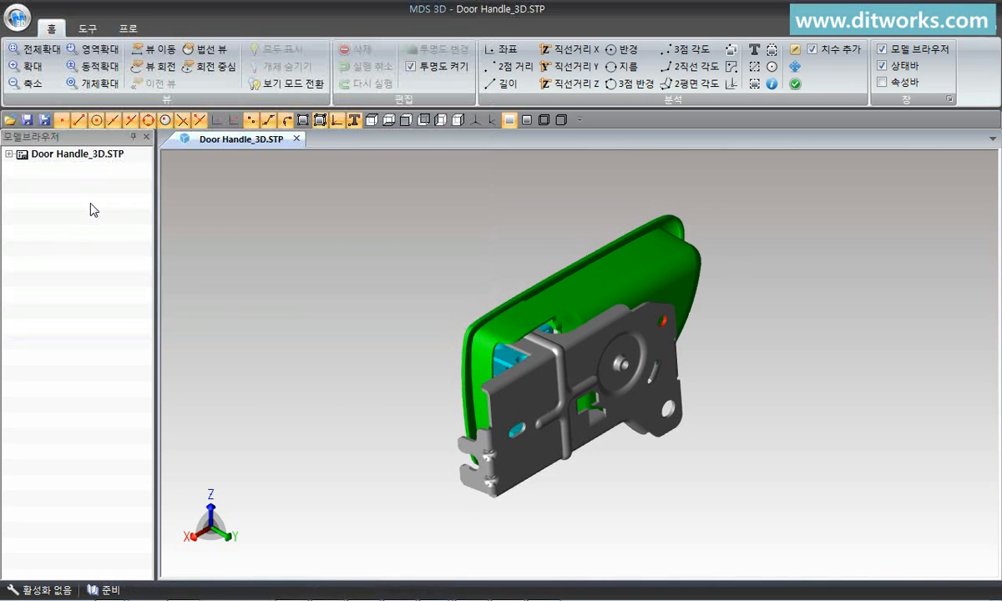
- Expand the model tree, highlight the STP, IGS and X_T models, select the geometry in the view, and clear the selection
left_click(8, 155)
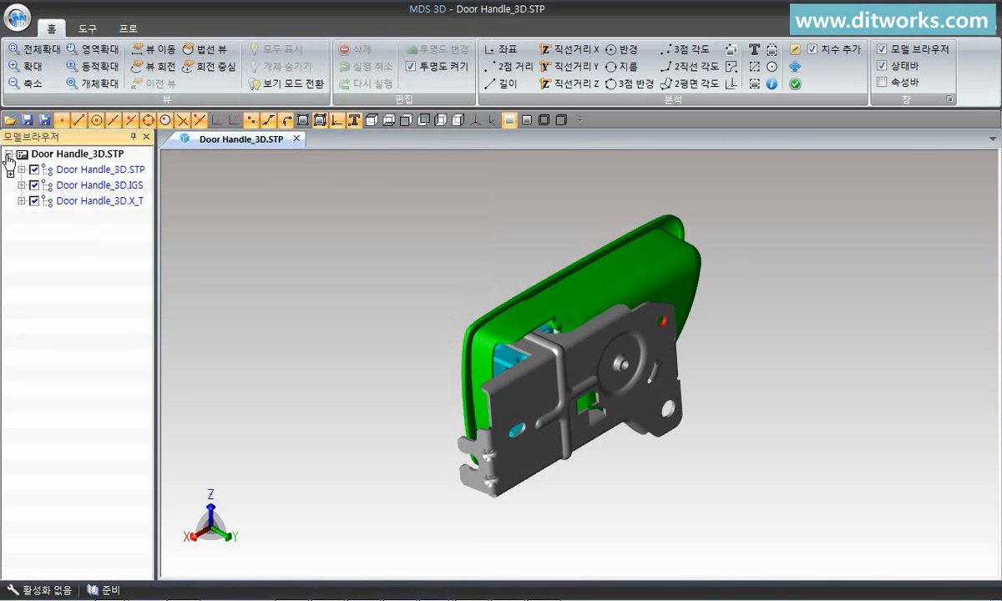
left_click(85, 169)
left_click(96, 186)
left_click(98, 201)
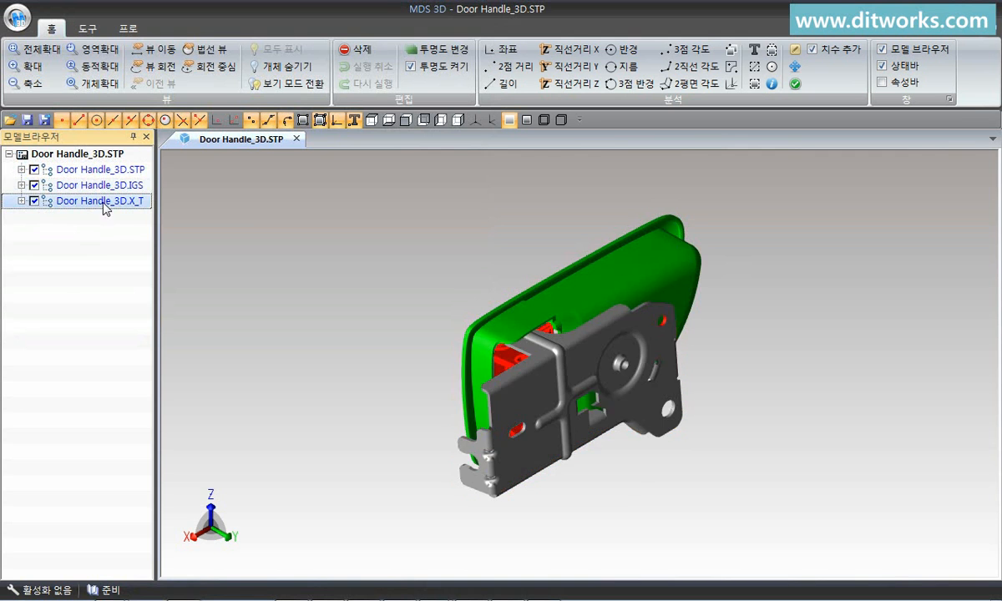
left_click_drag(225, 307, 672, 428)
middle_click_drag(669, 421, 441, 439)
key("Escape")
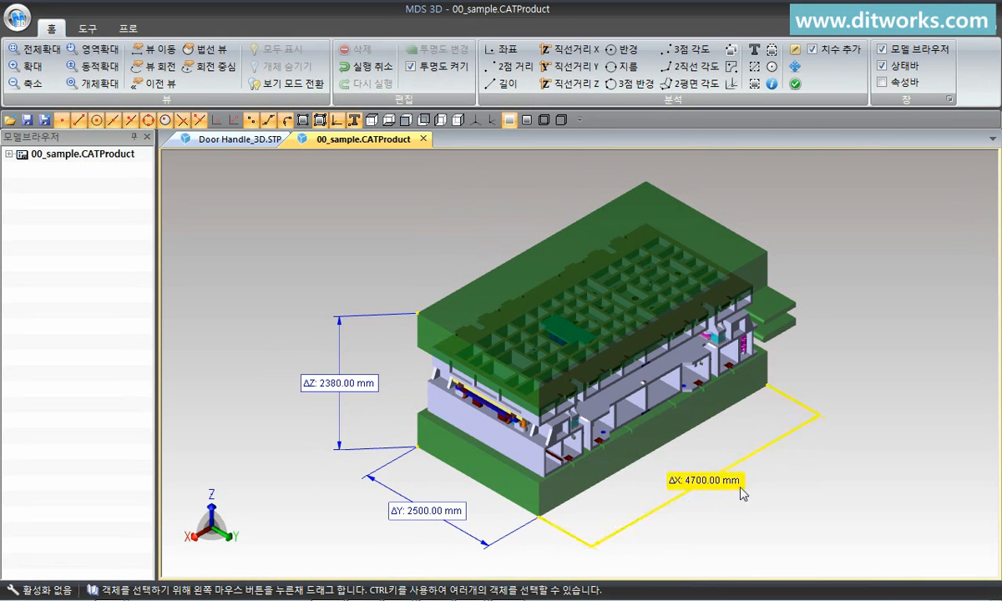
- Switch to Windows Explorer and check the Project_2 folder's size and file count in its properties
key("alt+Tab")
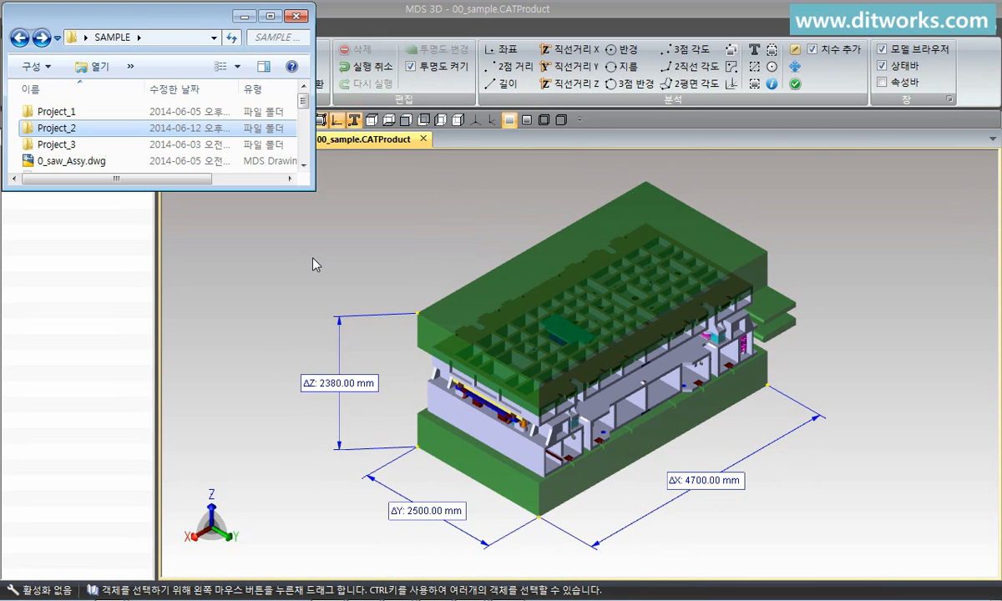
right_click(79, 130)
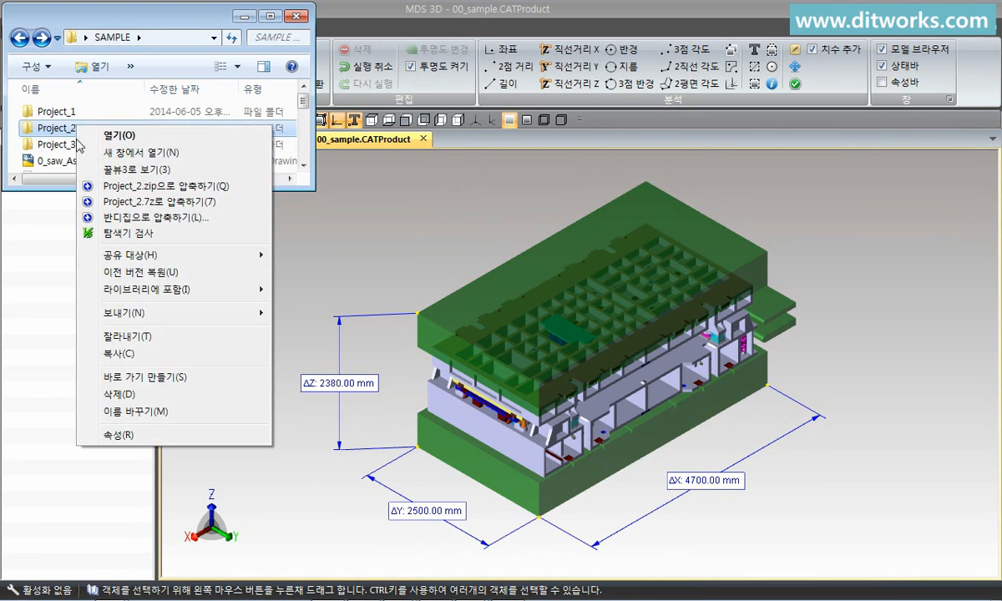
left_click(125, 409)
left_click_drag(167, 259, 198, 259)
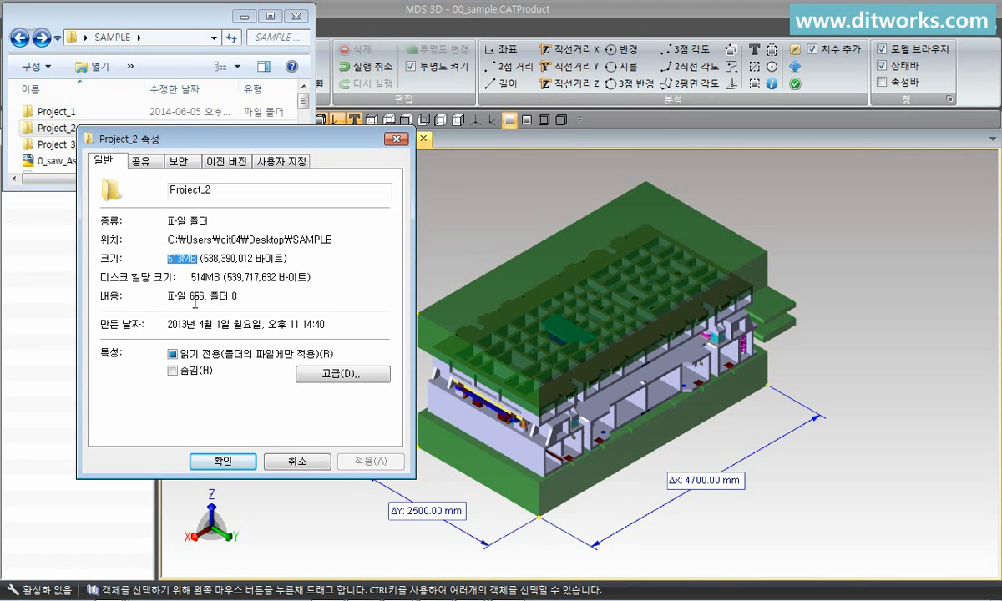
left_click_drag(187, 296, 207, 296)
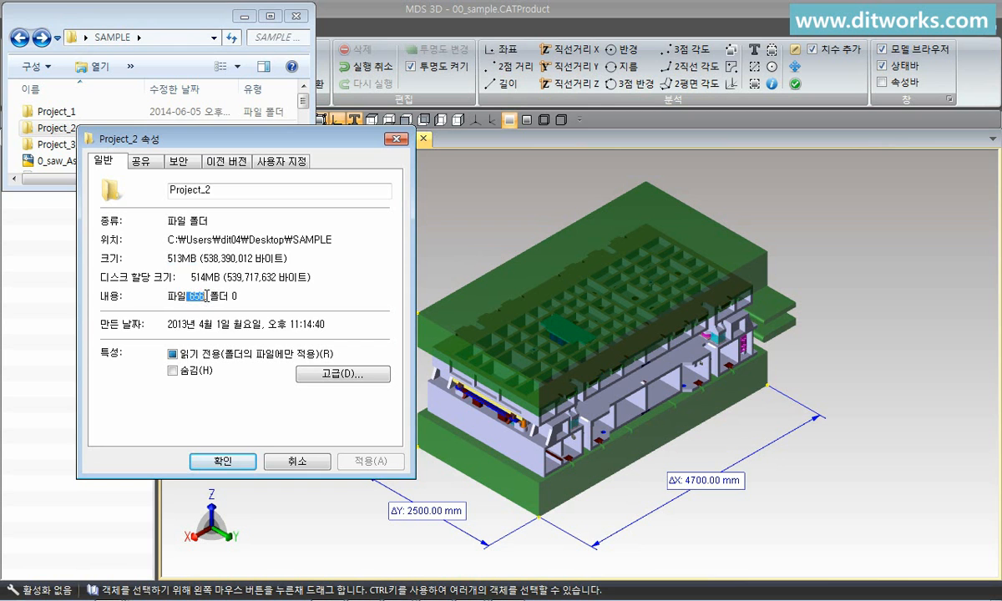
left_click(294, 461)
left_click(283, 400)
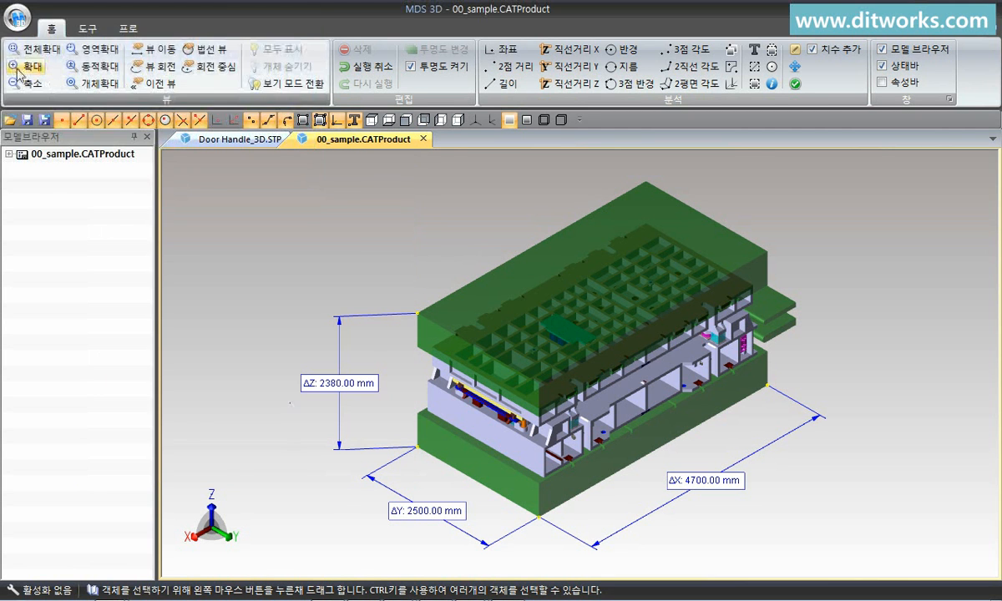
- Save the 00_sample.CATProduct assembly as 00_sample.mds3d in the Project_2 folder
left_click(18, 20)
left_click(50, 125)
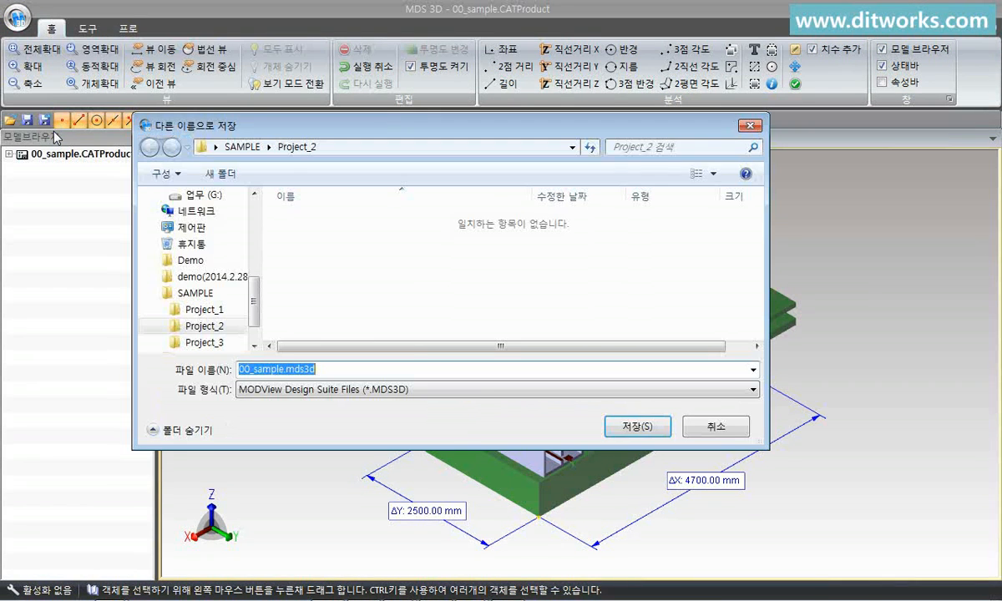
left_click(635, 426)
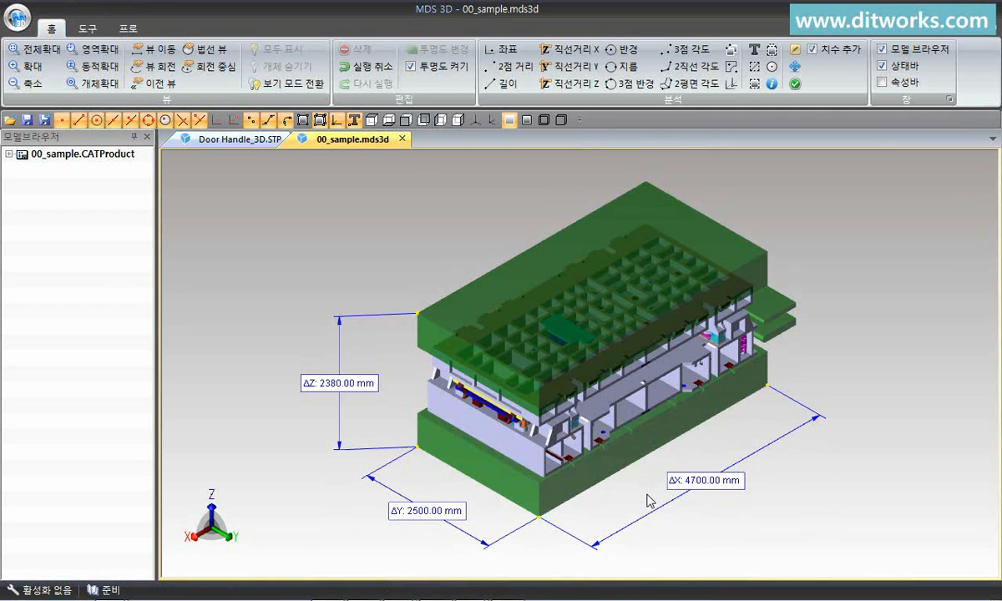
- Open the saved 00_sample.mds3d file from the Project_2 folder and inspect the model from another angle
left_click(22, 28)
left_click(40, 58)
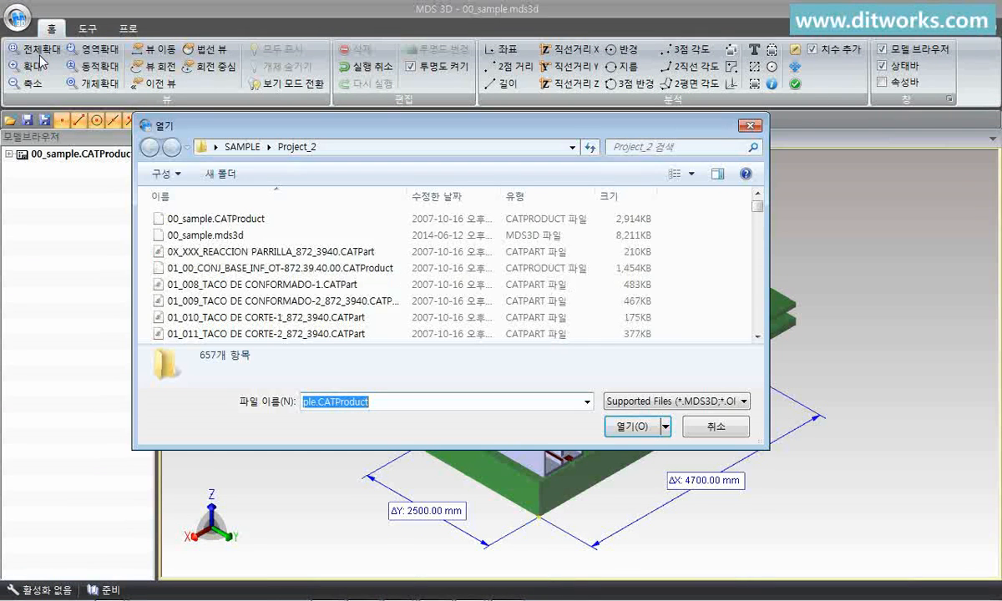
left_click(234, 235)
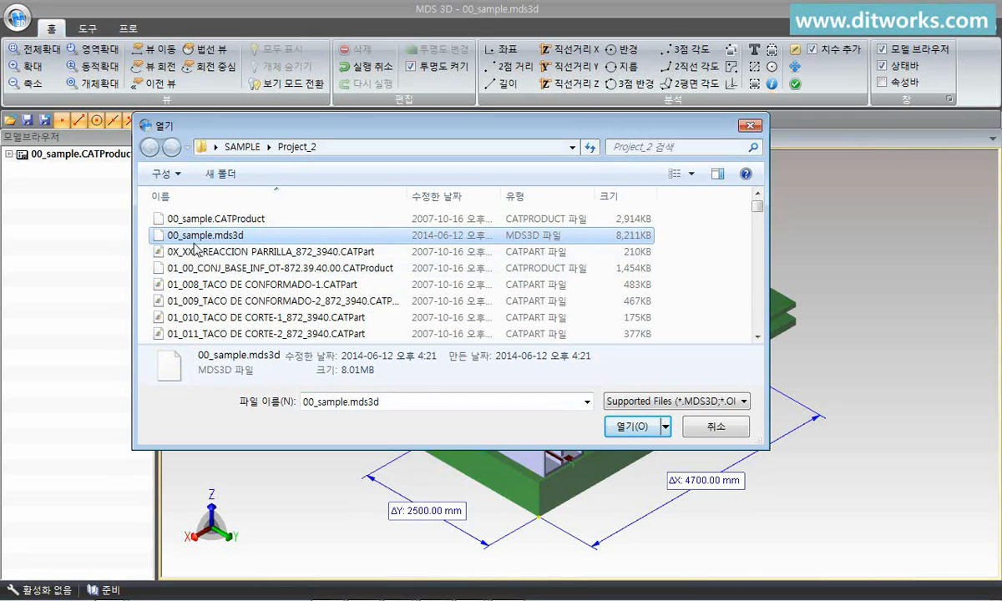
double_click(189, 239)
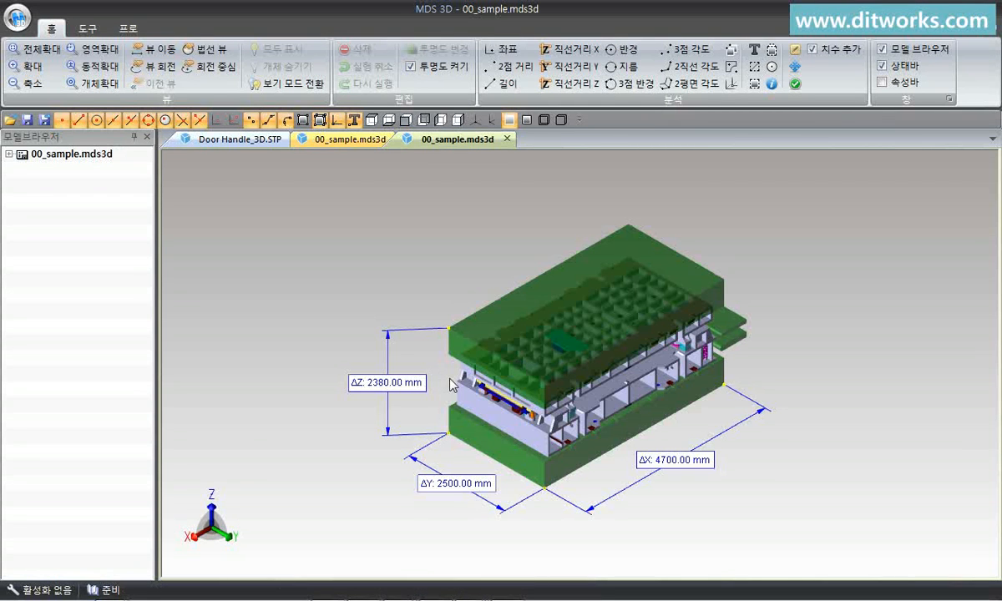
middle_click_drag(583, 522, 552, 514)
left_click(442, 120)
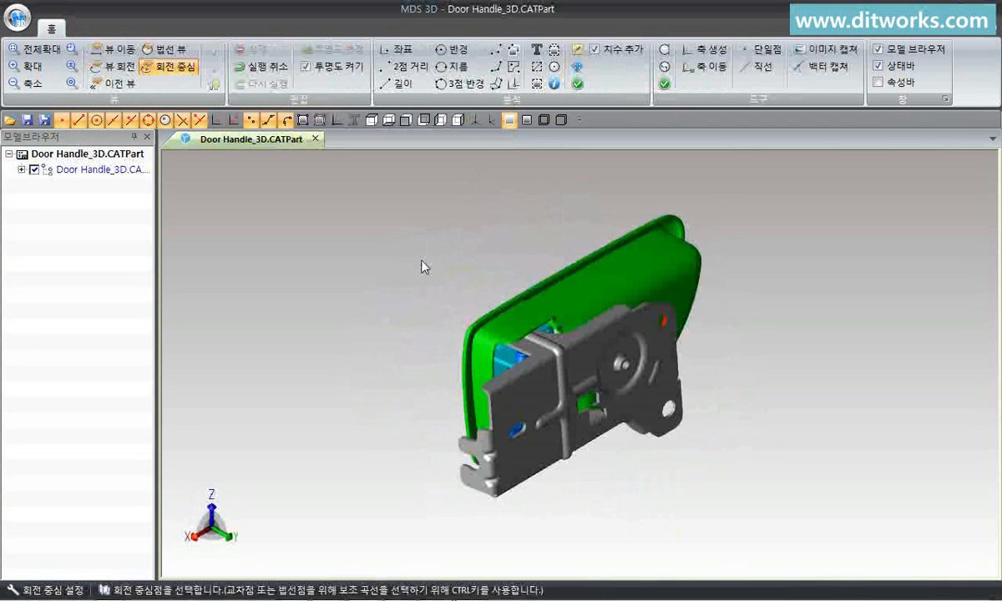
- Expand the Door Handle model tree, temporarily hide PartBody and 본문.4, and show both bodies again
left_click(22, 170)
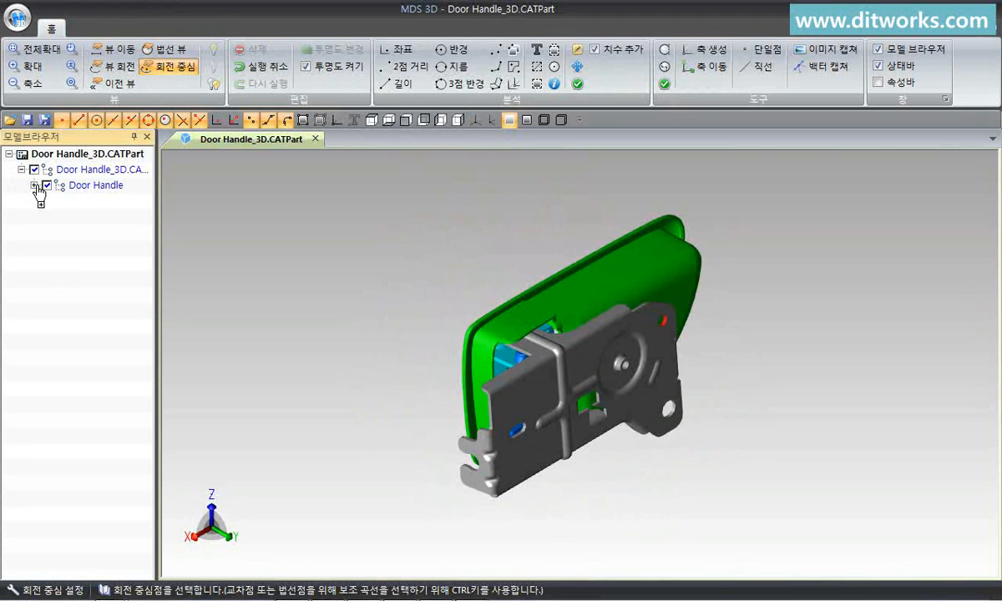
left_click(34, 185)
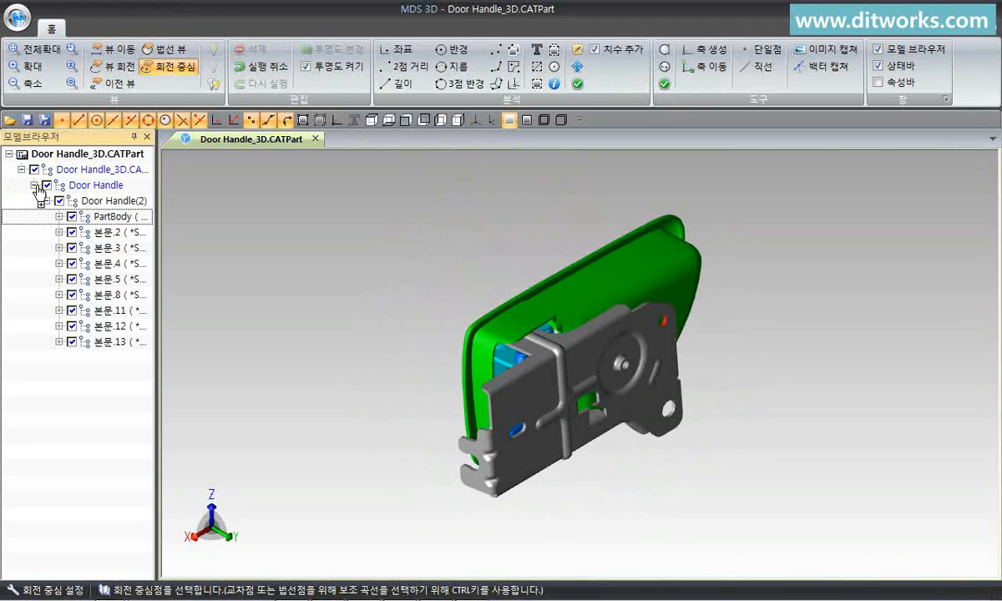
left_click(72, 216)
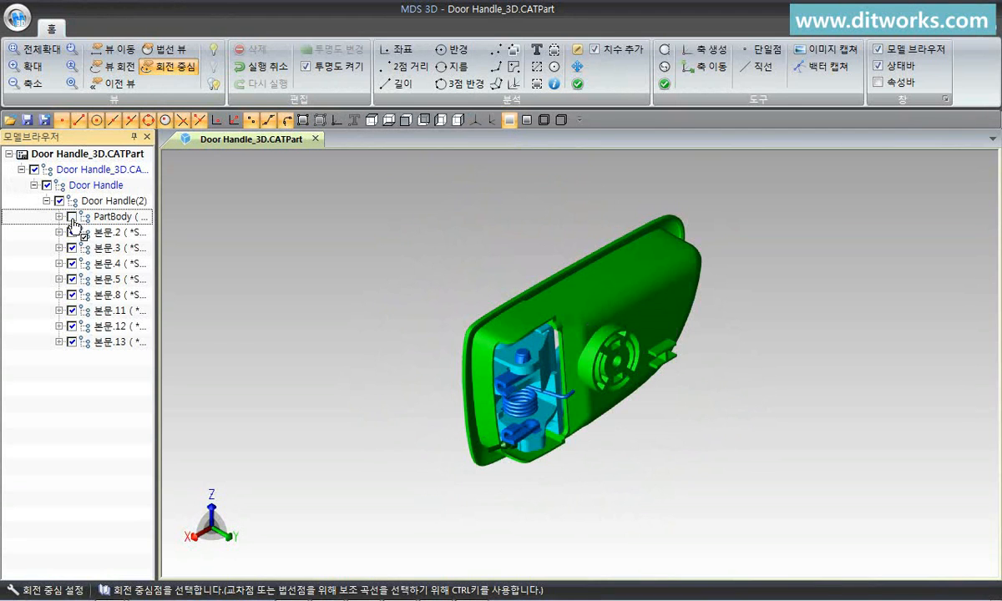
left_click(72, 263)
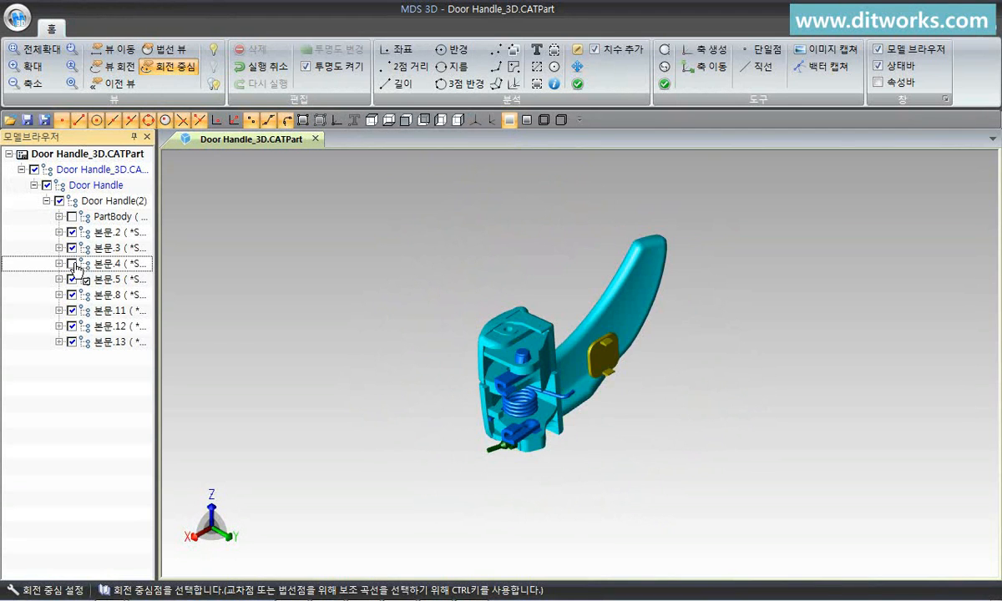
left_click(72, 263)
left_click(72, 217)
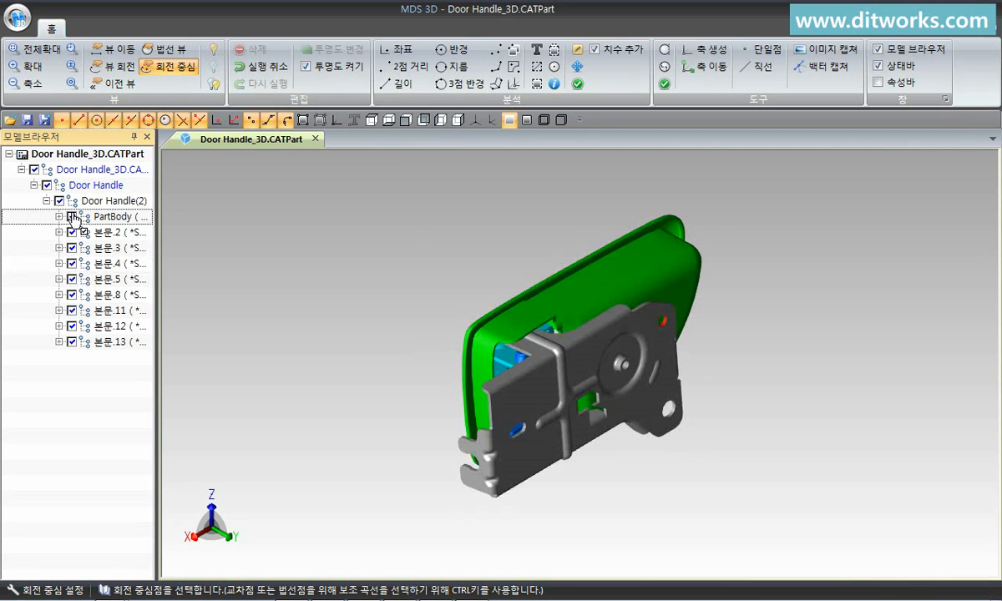
- Preview the bodies listed below PartBody in the model tree, including the thumbnail of 본문.13
left_click(35, 232)
mouse_move(116, 237)
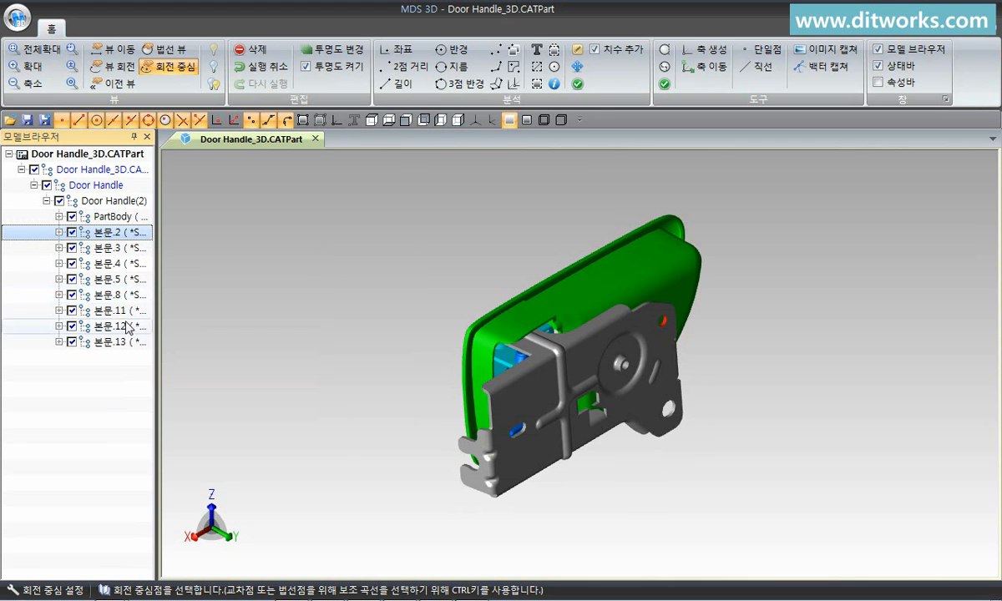
mouse_move(127, 346)
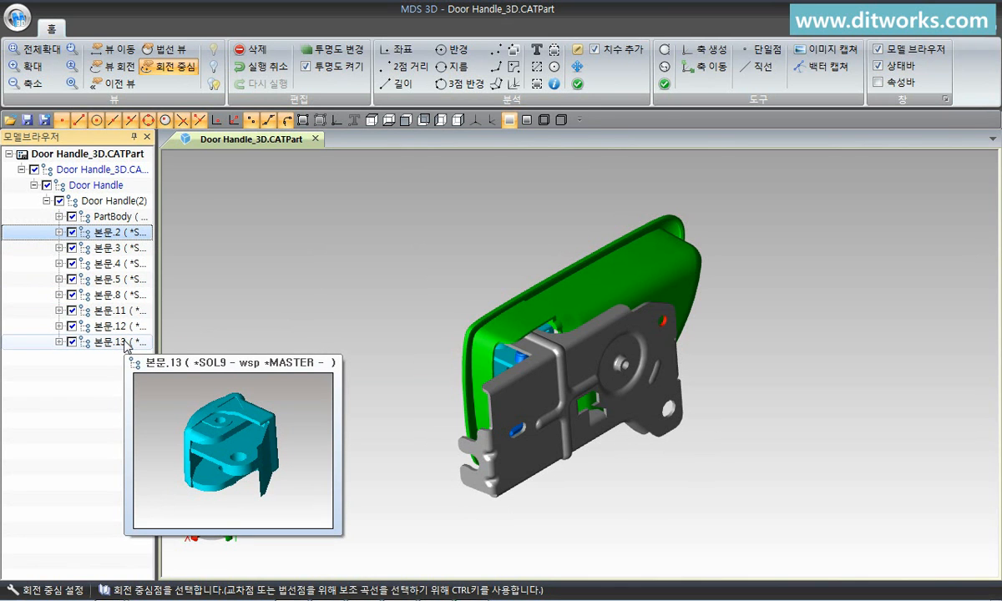
- View the door handle from several standard directions, including front and side, and return to the isometric view
left_click(406, 121)
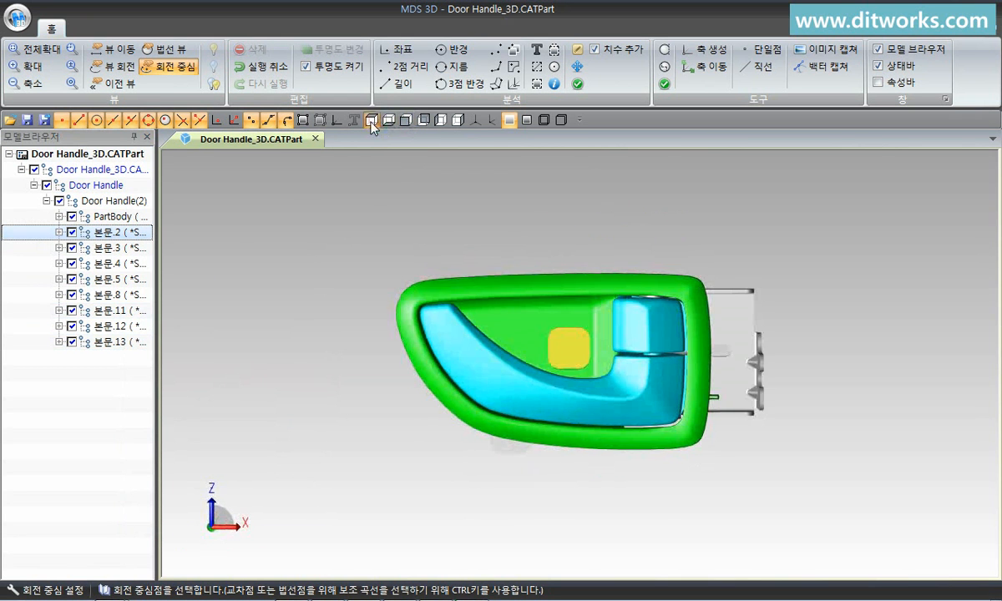
left_click(372, 120)
left_click(425, 120)
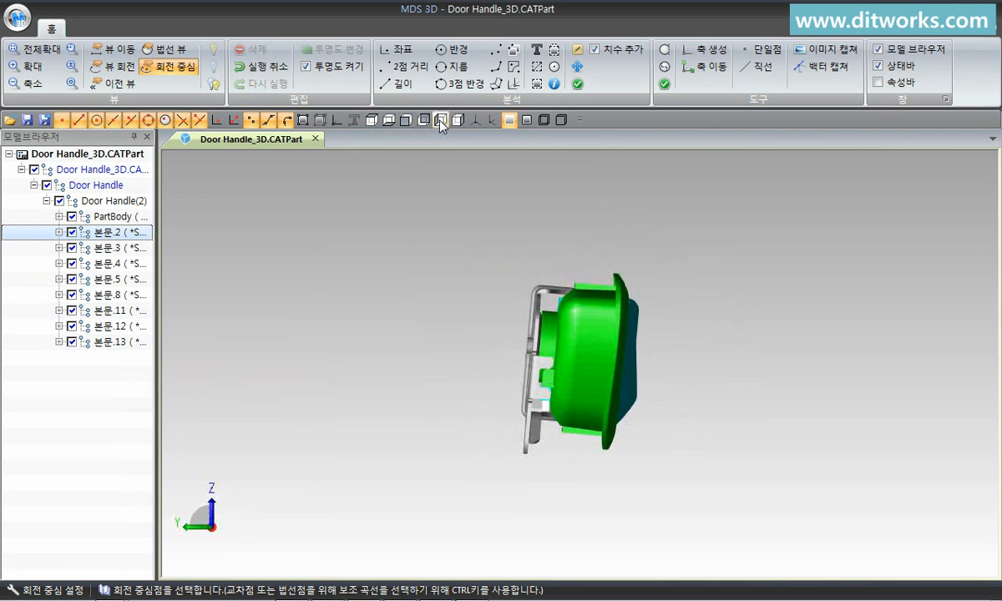
left_click(458, 120)
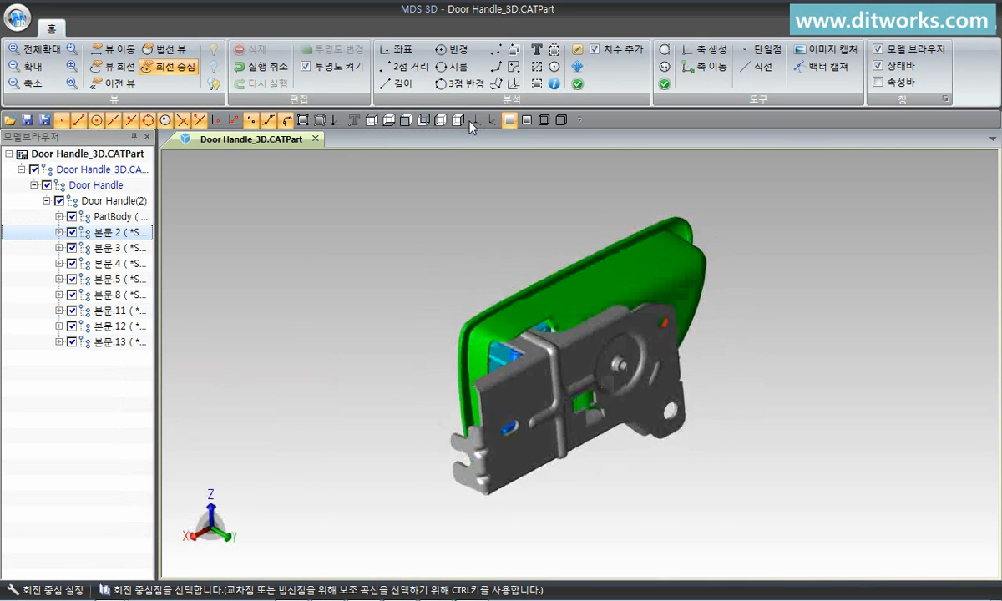
- Compare the wireframe, hidden-line and shaded-with-edges displays of the door handle, and return to plain shading
left_click(546, 120)
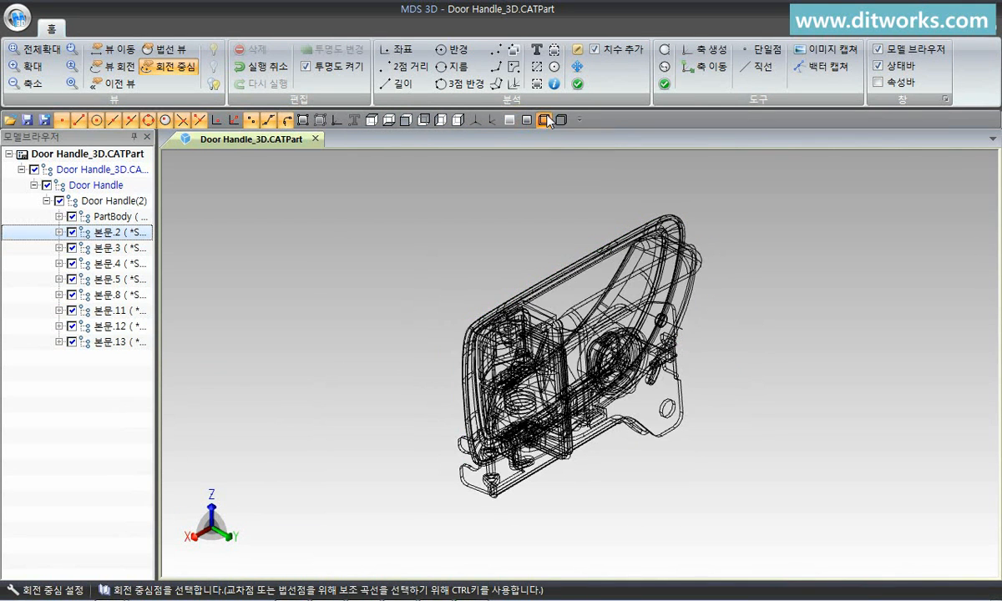
left_click(559, 120)
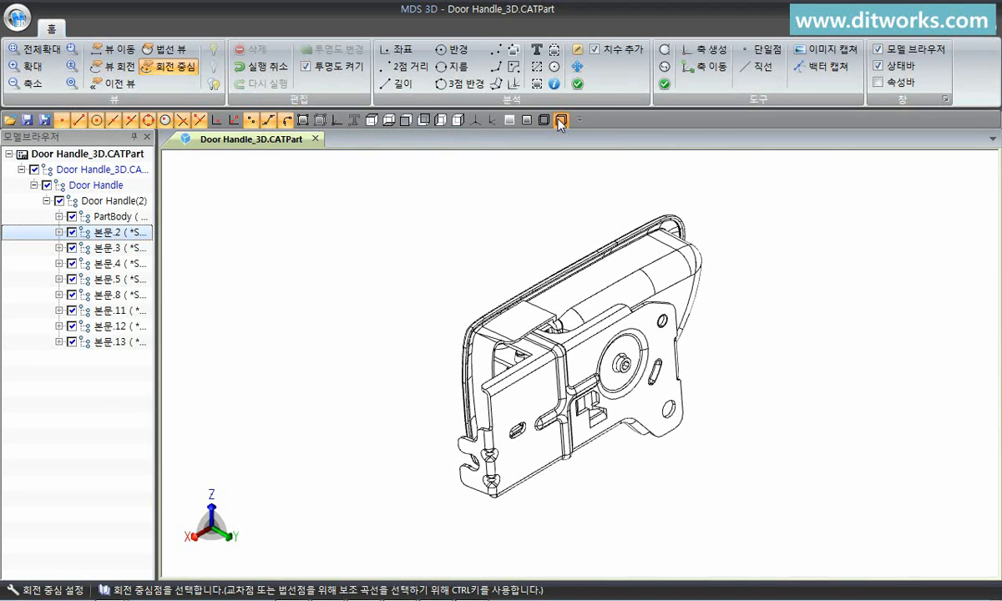
left_click(528, 126)
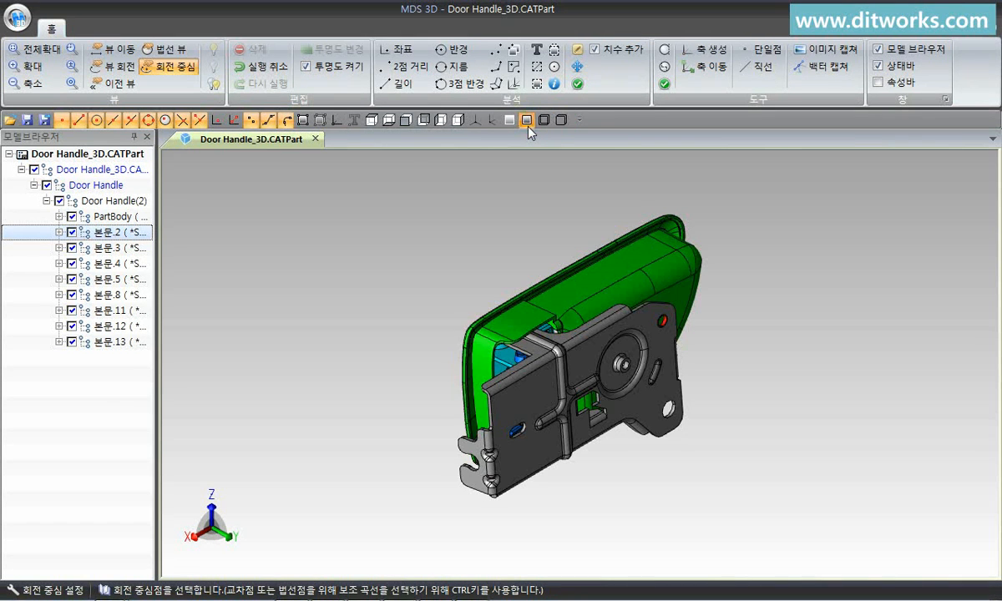
left_click(509, 119)
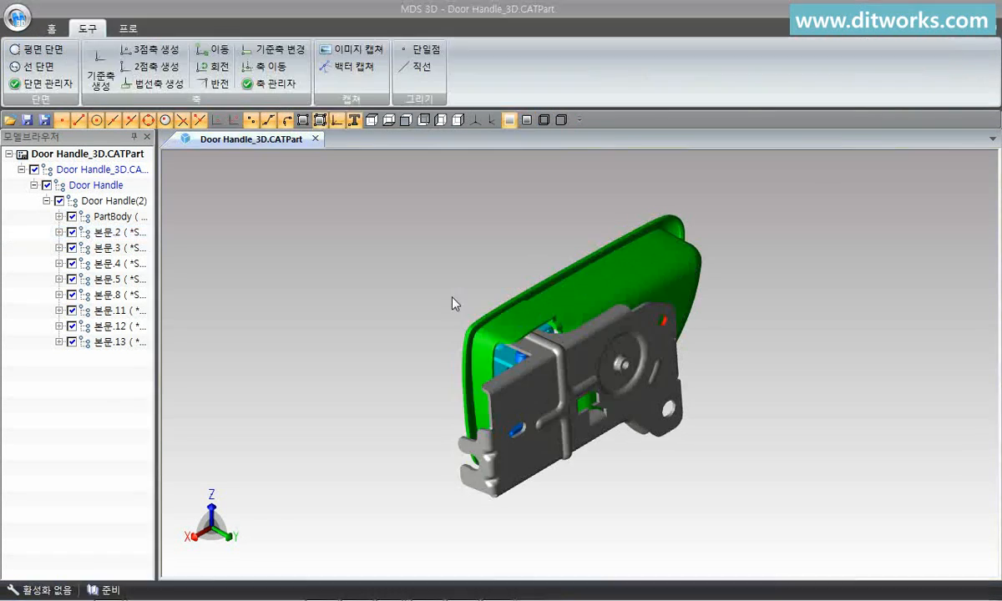
- Capture an image of the whole door handle and paste it into the sample-1 picture box of the Excel flow chart
left_click(351, 49)
left_click_drag(425, 202, 744, 515)
key("alt+Tab")
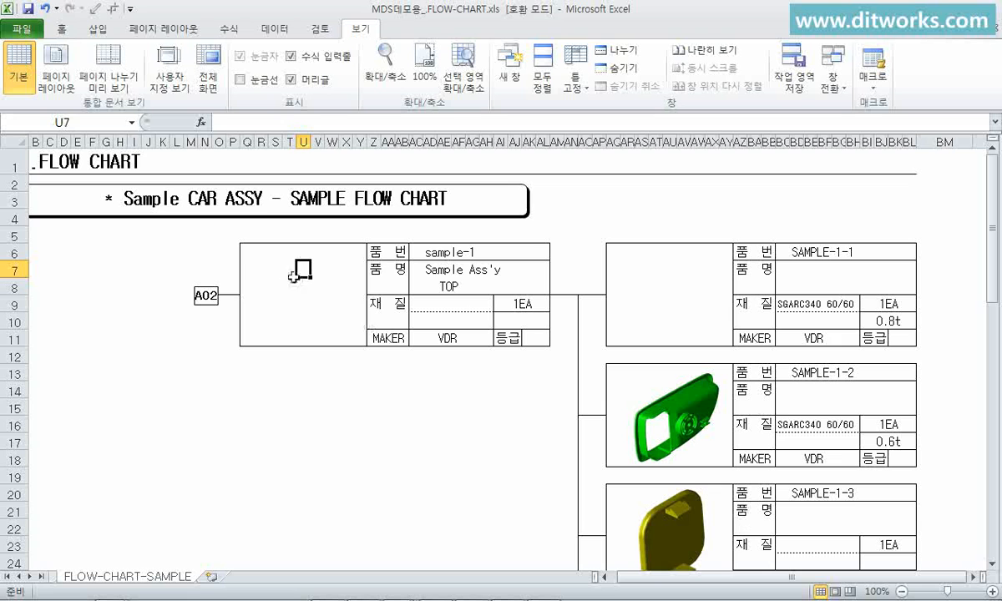
key("ctrl+v")
left_click_drag(305, 296, 258, 289)
- Switch back to MDS 3D and show only the gray PartBody bracket, hiding all other bodies
key("alt+Tab")
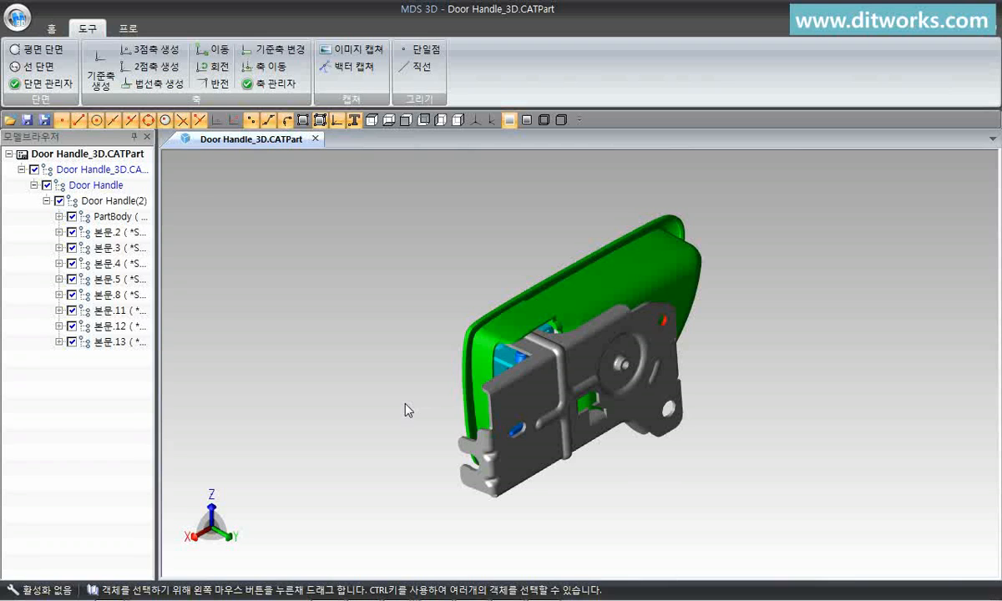
left_click(522, 407)
right_click(522, 406)
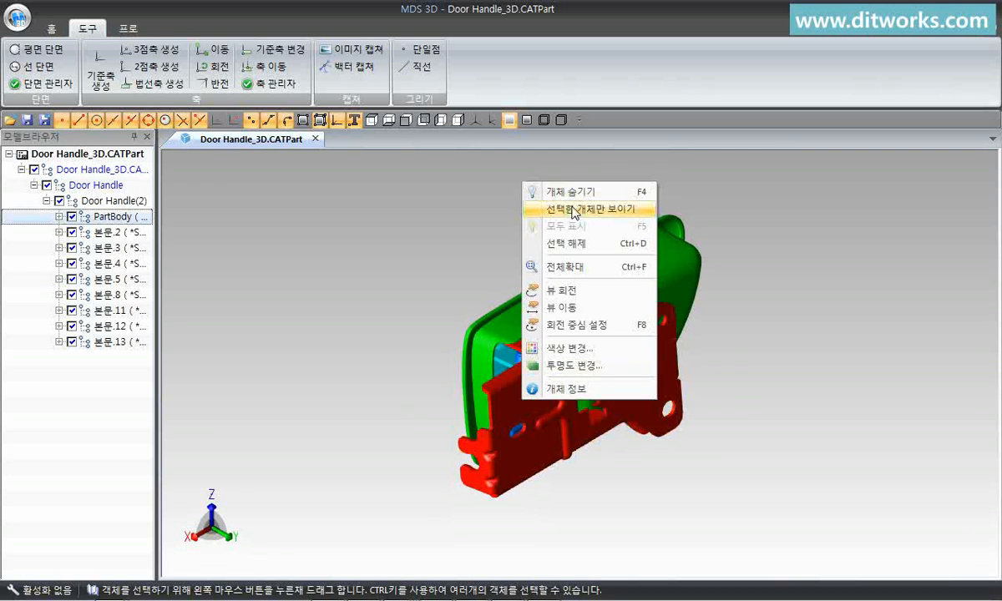
left_click(512, 201)
- Capture an image of the isolated bracket and paste it into the SAMPLE-1-1 picture box in Excel
left_click(351, 49)
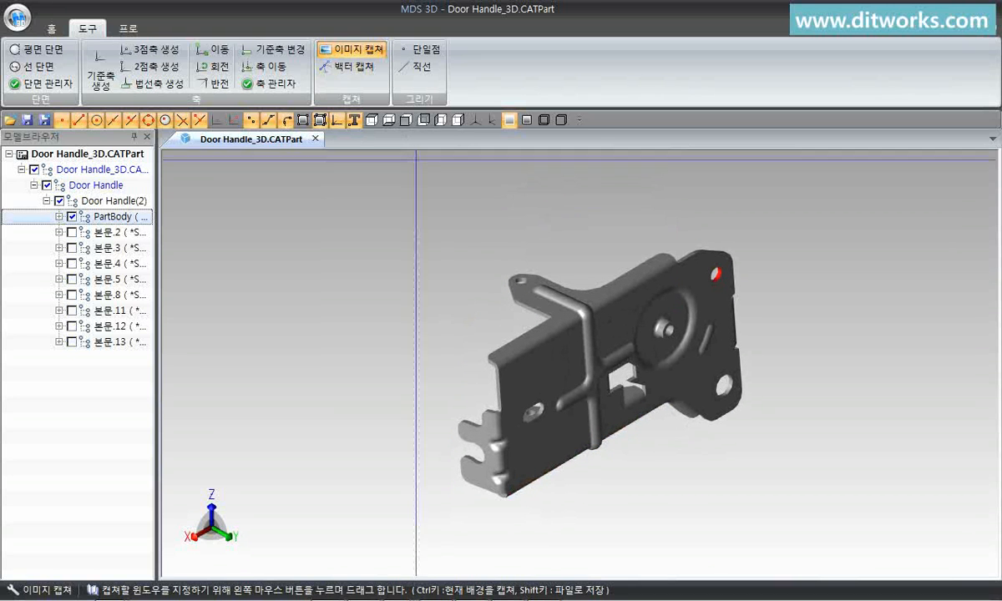
left_click_drag(435, 207, 738, 481)
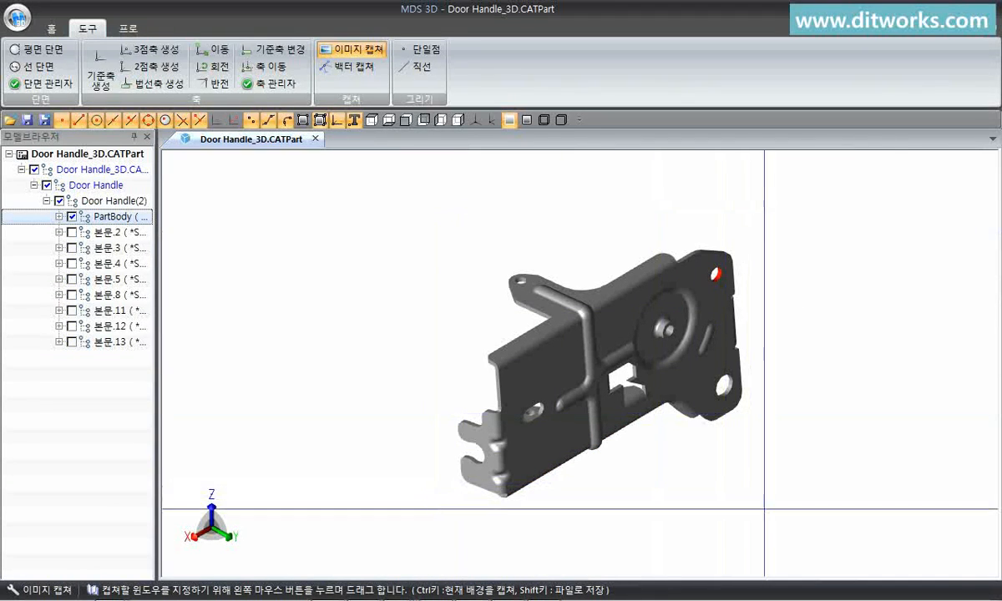
key("alt+Tab")
key("ctrl+v")
left_click_drag(674, 307, 656, 298)
left_click(685, 205)
- Switch back to MDS 3D and show all hidden bodies of the door handle again
key("alt+Tab")
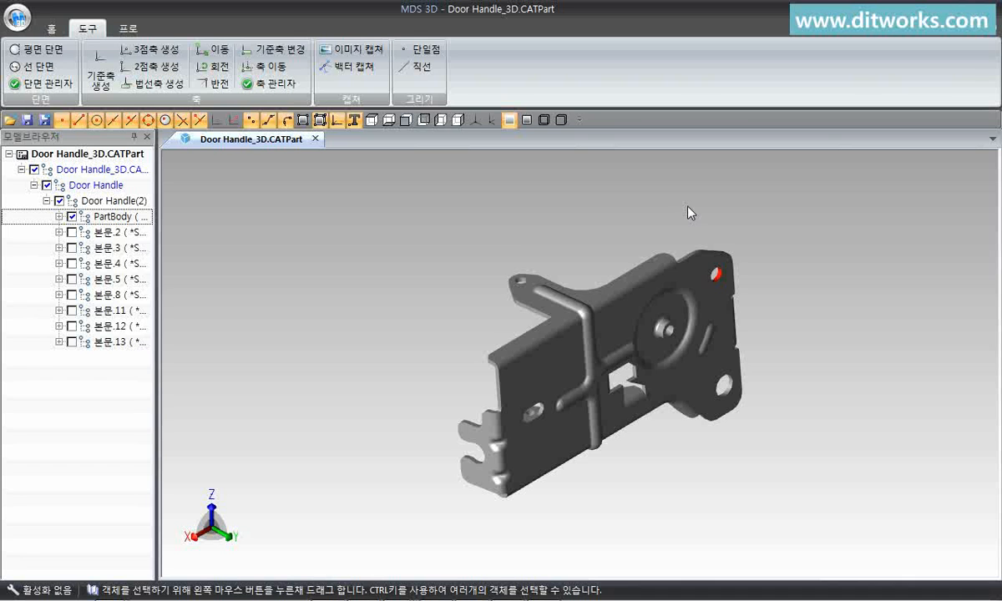
right_click(493, 246)
left_click(522, 284)
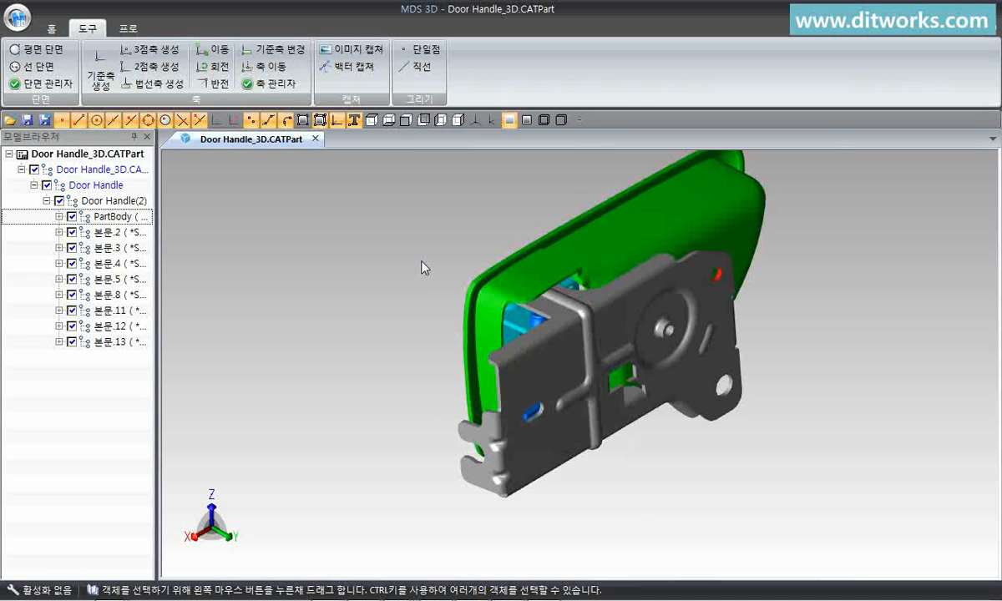
- Capture the door handle to an image file and save it as Door Handle_3D.jpg in the Project_2 folder
left_click(351, 49)
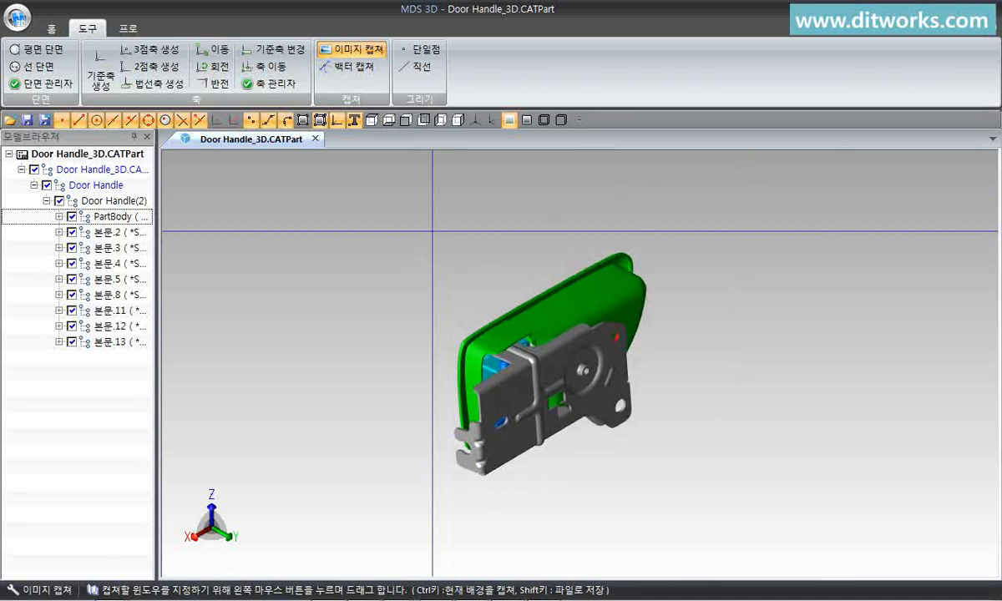
left_click_drag(432, 230, 665, 488, "shift")
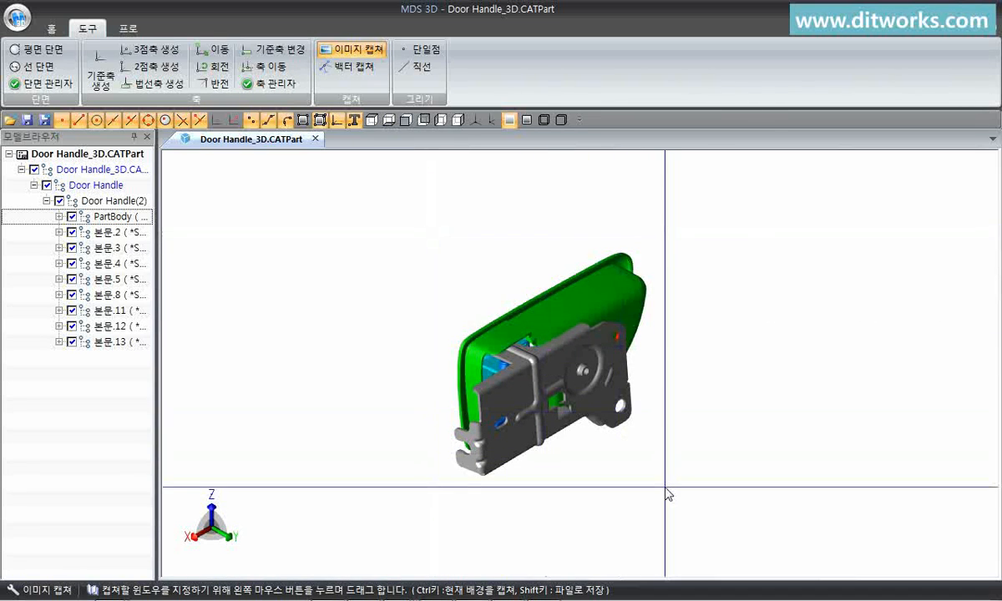
left_click(457, 389)
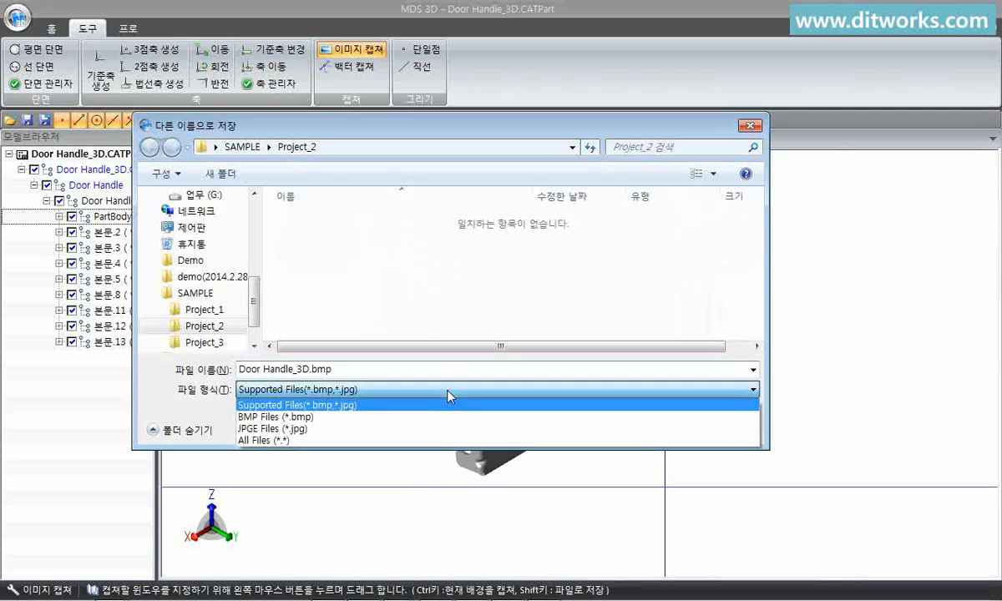
left_click(455, 421)
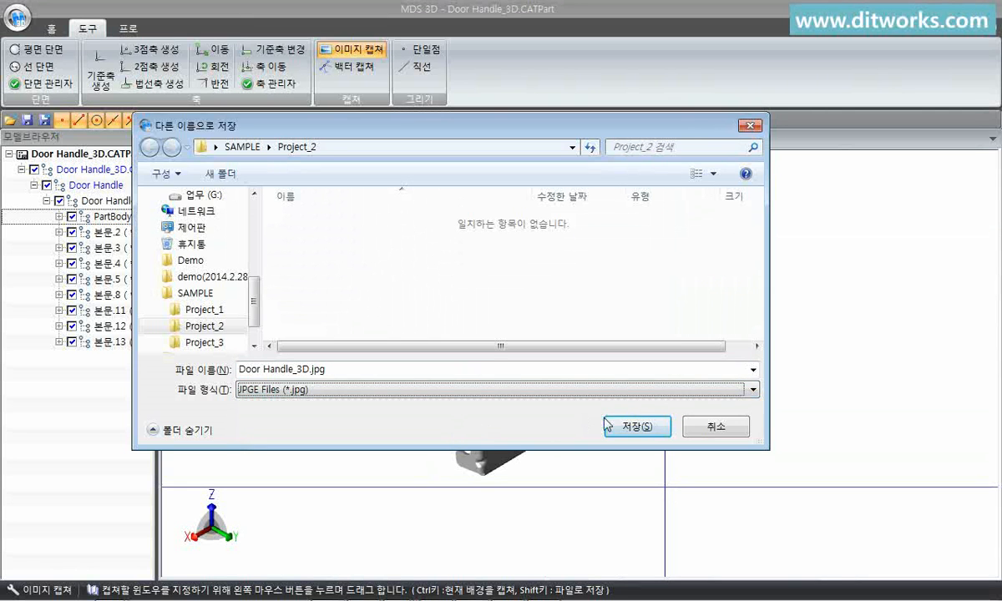
left_click(633, 428)
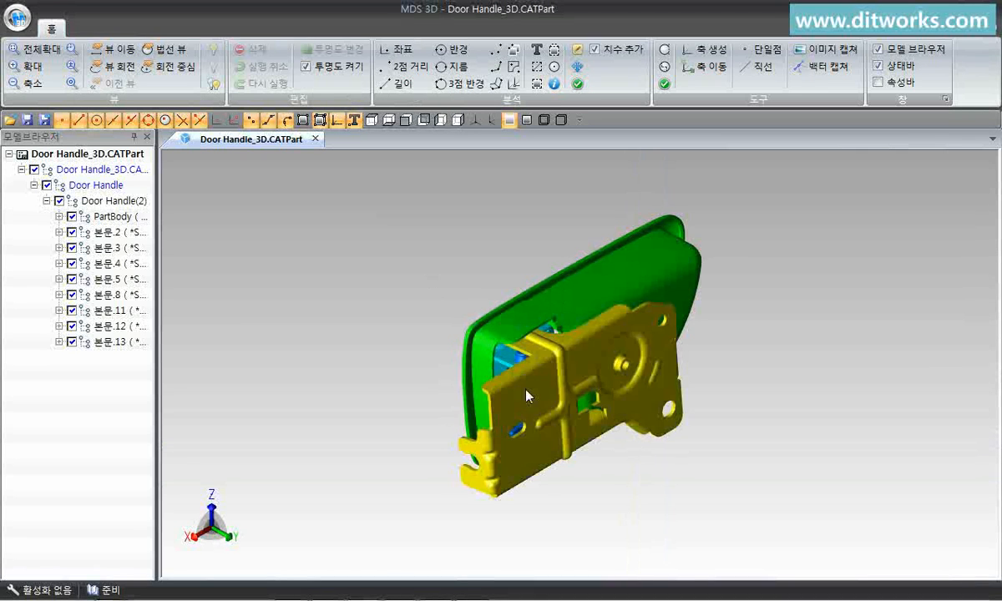
- Try a transparency of about 41% on PartBody and 본문.4 to view the inner parts, and undo it
left_click(573, 299)
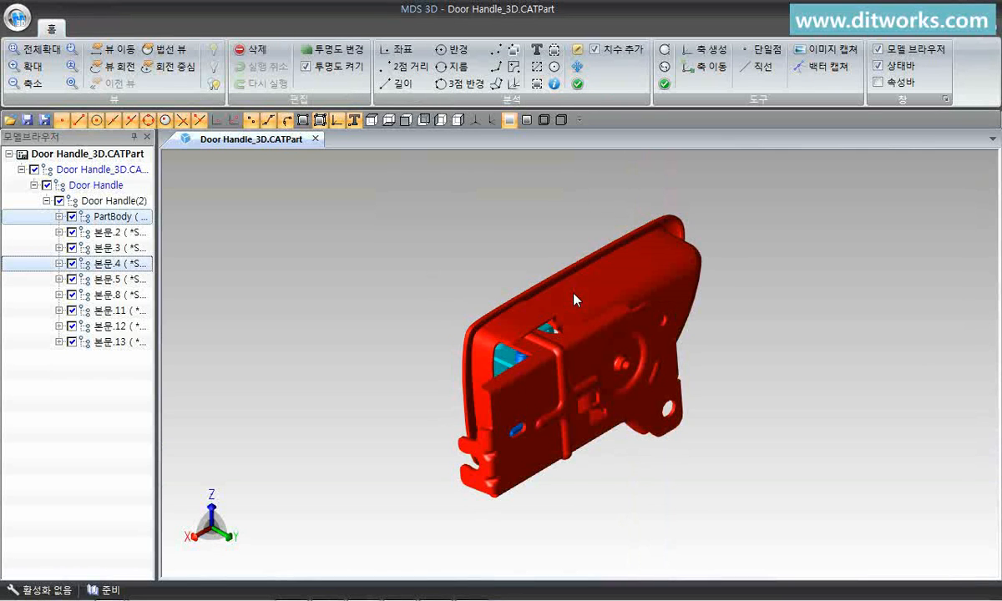
right_click(573, 298)
left_click(609, 474)
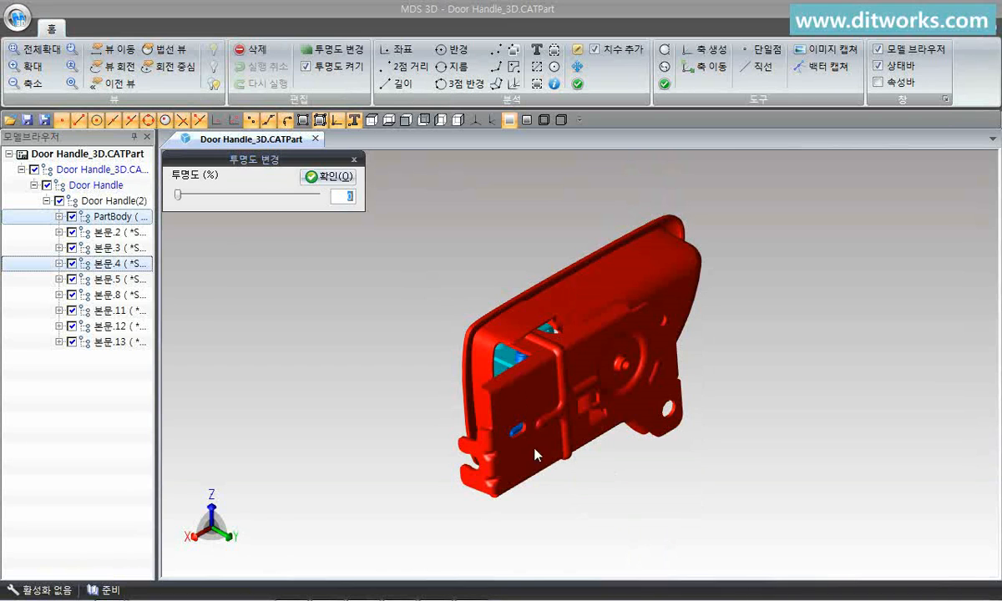
left_click_drag(177, 195, 239, 204)
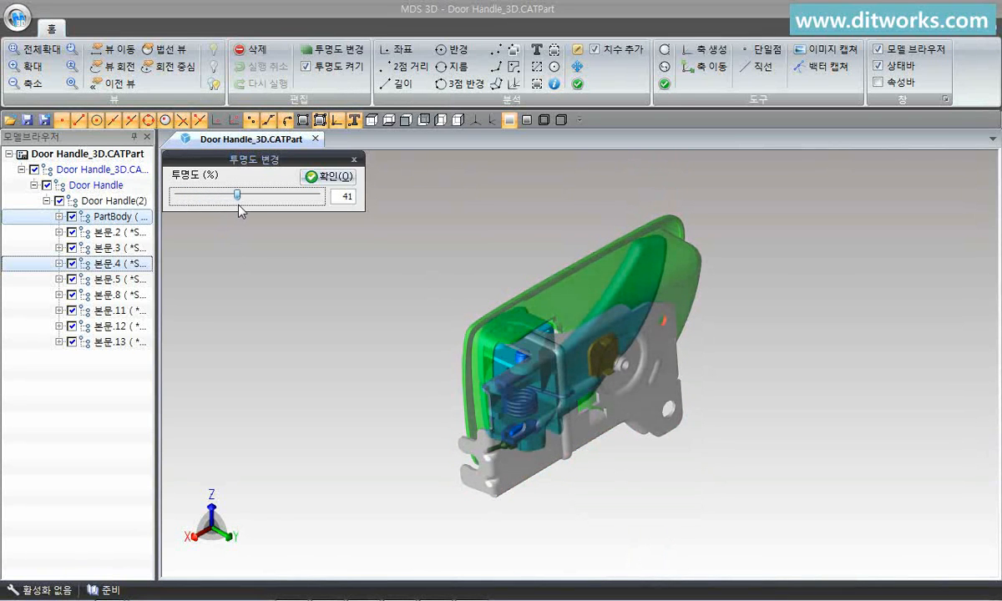
left_click(334, 177)
middle_click_drag(444, 414, 451, 234)
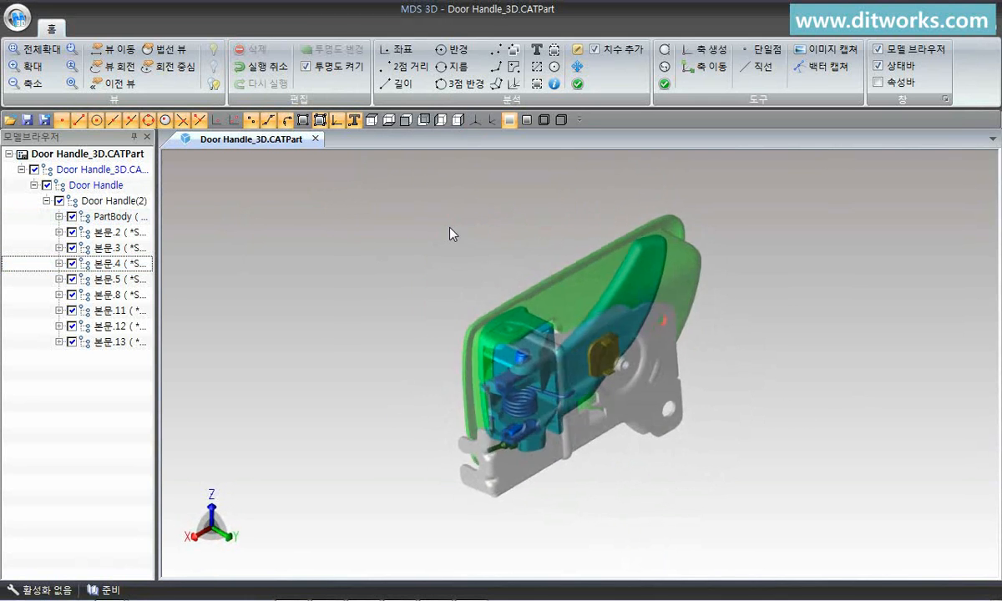
key("ctrl+z")
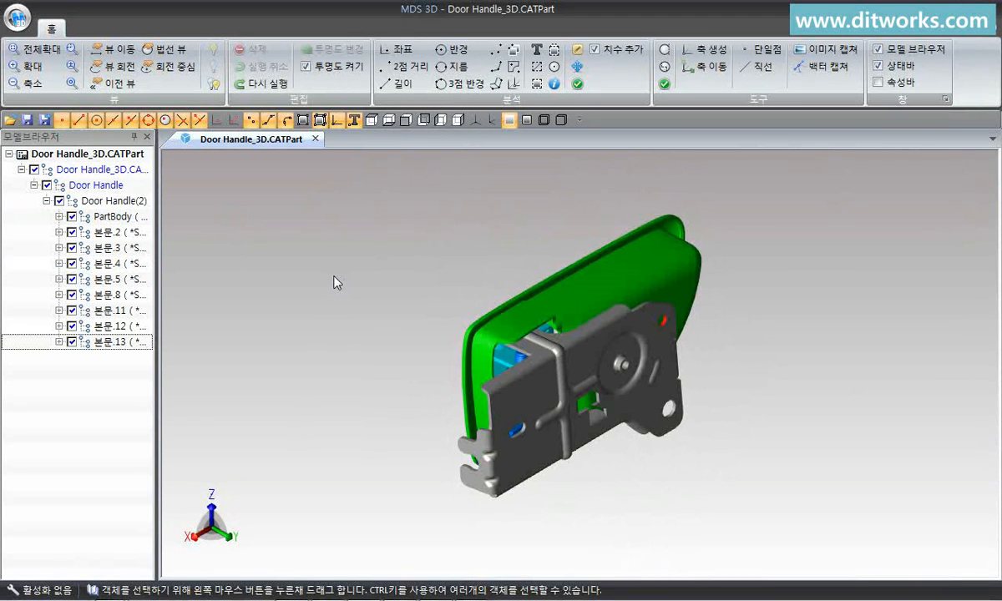
- Create a bounding box with dimensions around all bodies of the door handle
left_click(536, 69)
left_click_drag(408, 182, 756, 514)
right_click(748, 275)
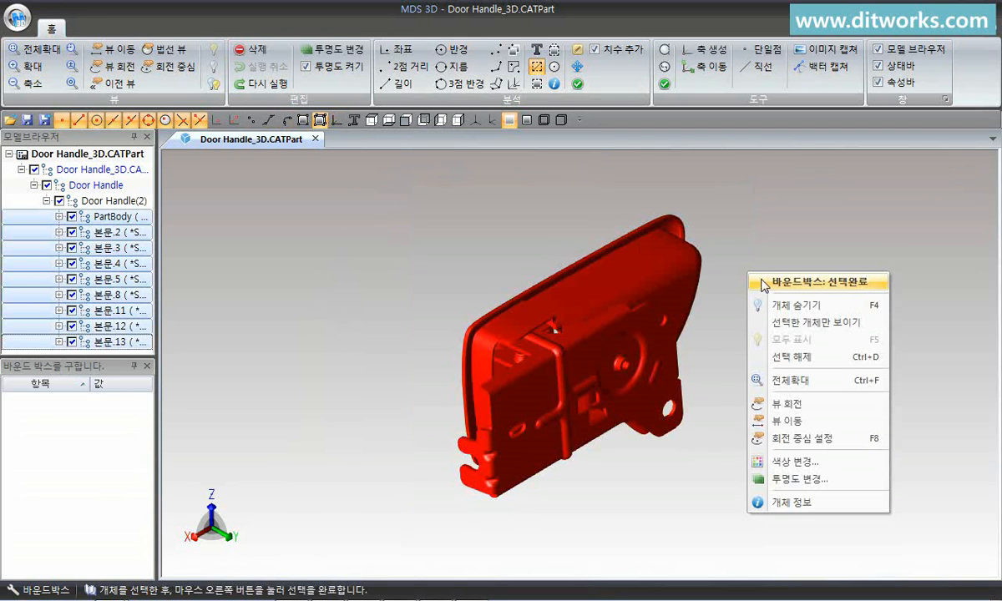
left_click(762, 281)
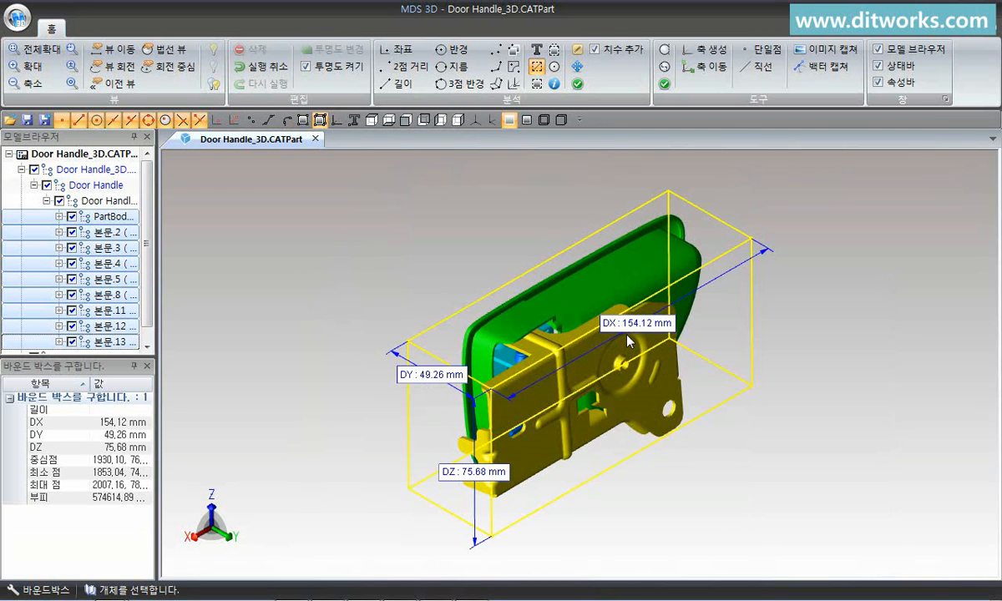
- Copy all rows of the bounding box results and paste them into the Excel flow chart starting at cell BN20
left_click_drag(49, 415, 129, 486)
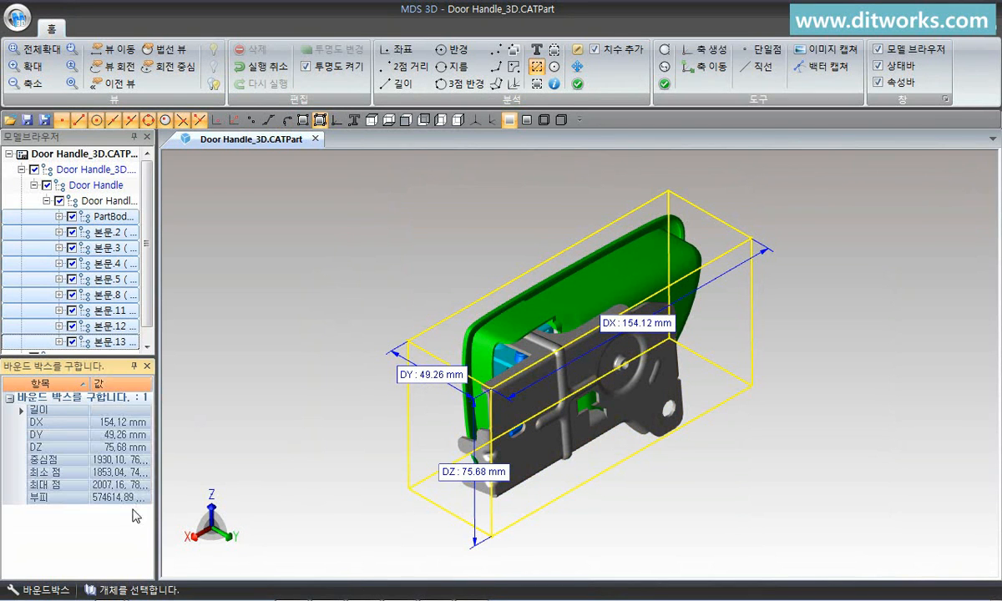
right_click(126, 430)
left_click(143, 440)
key("alt+Tab")
left_click(843, 441)
key("ctrl+v")
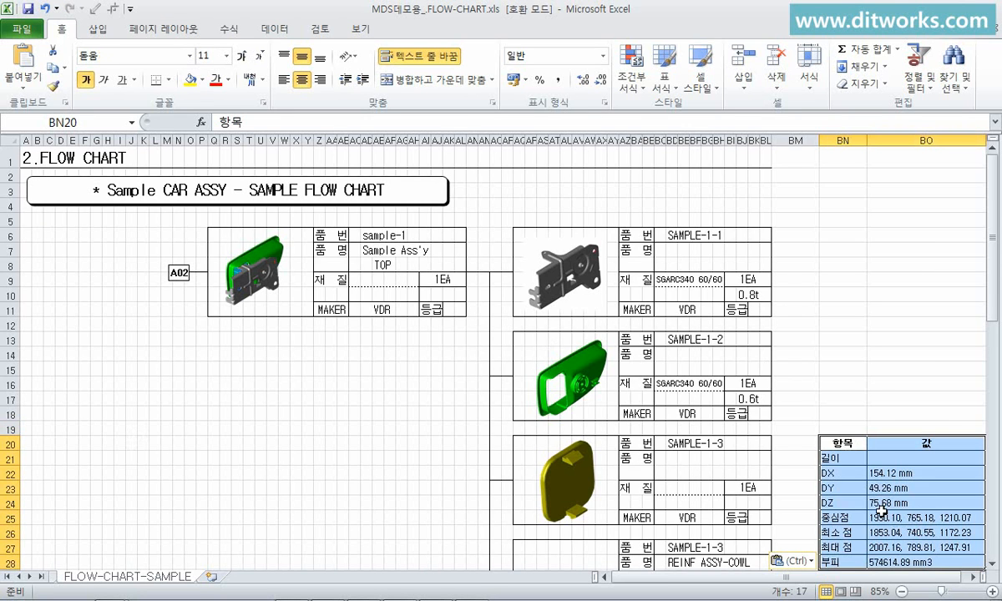
- Capture the door handle with its bounding box dimensions in MDS 3D and paste the image below the sample-1 entry in Excel
key("alt+Tab")
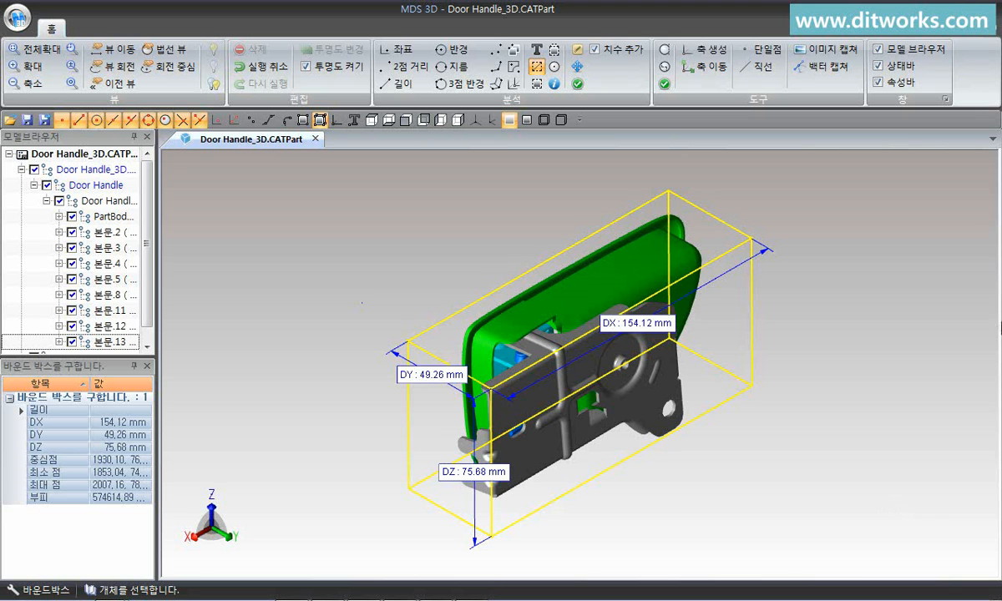
left_click(824, 50)
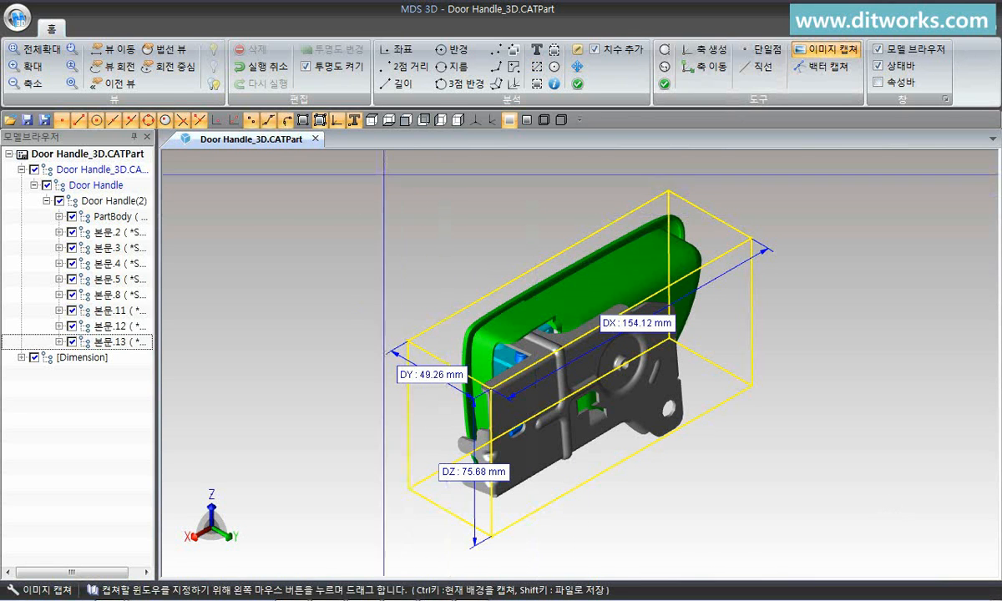
left_click_drag(375, 174, 807, 546)
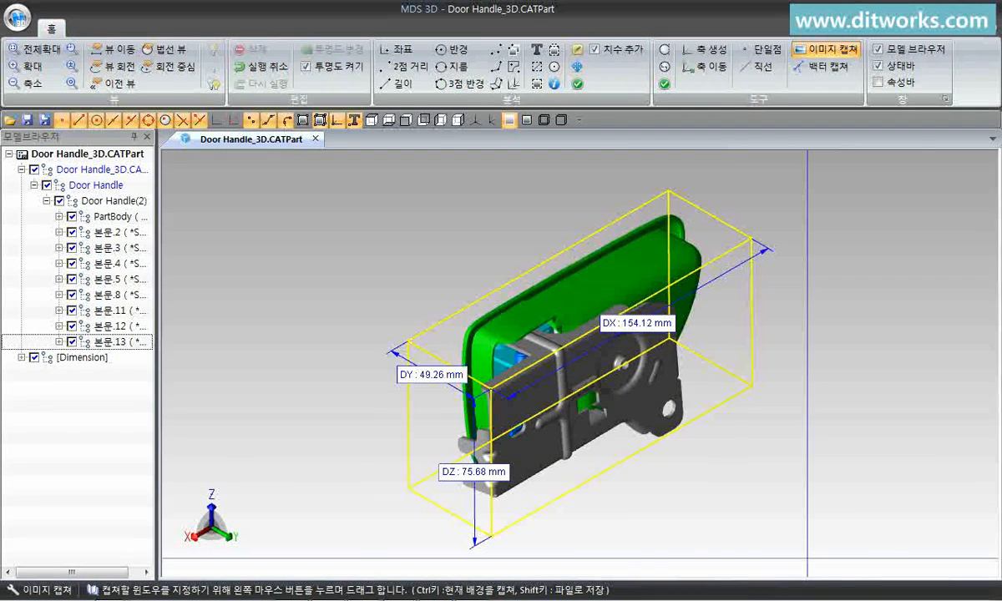
key("alt+Tab")
left_click(131, 339)
key("ctrl+v")
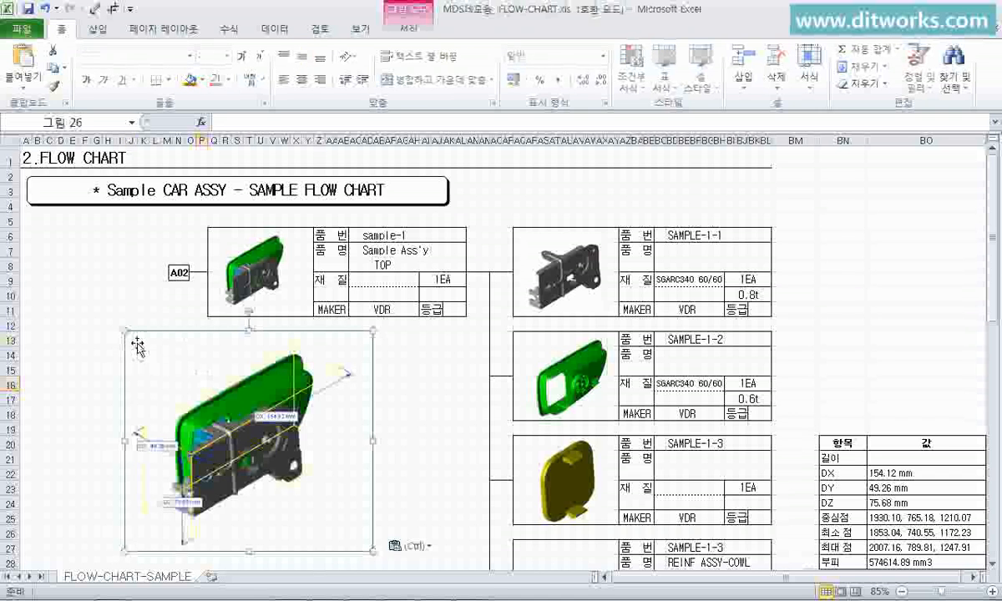
left_click(424, 429)
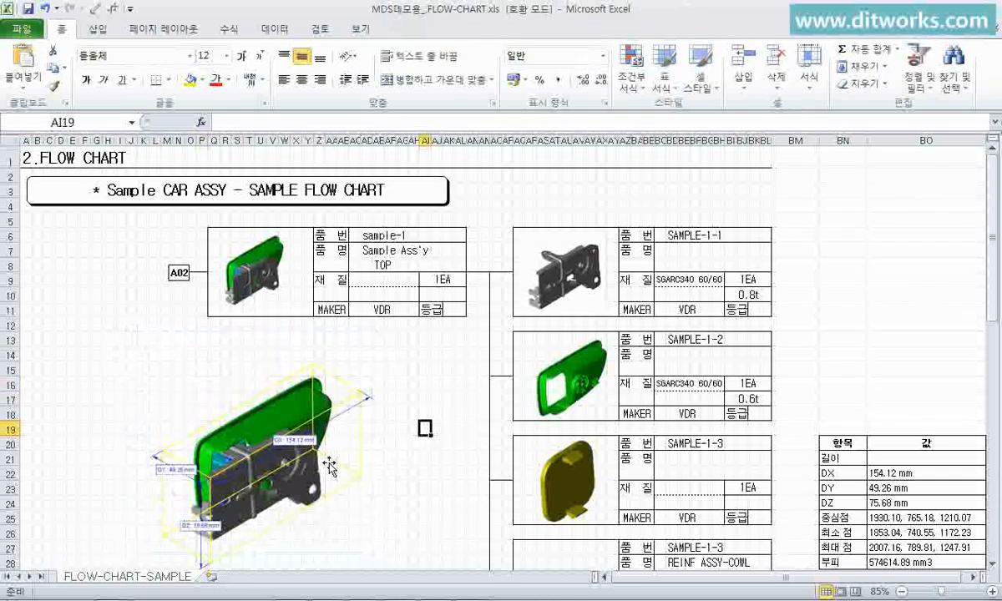
- Switch to MDS 3D and calculate the volume and weight of the bracket PartBody with material 철(Fe), placing the result label below it
key("alt+Tab")
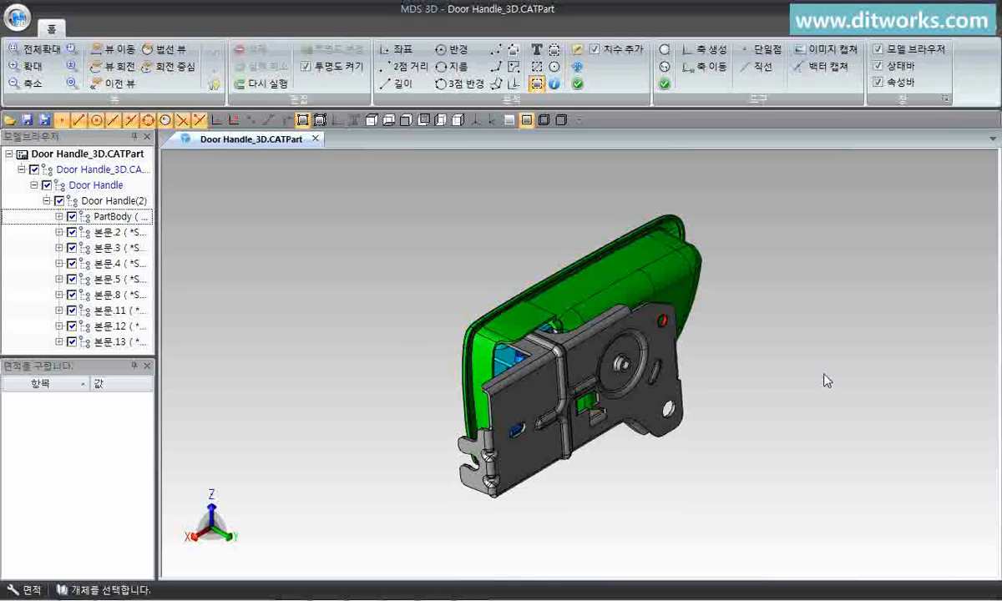
left_click(555, 51)
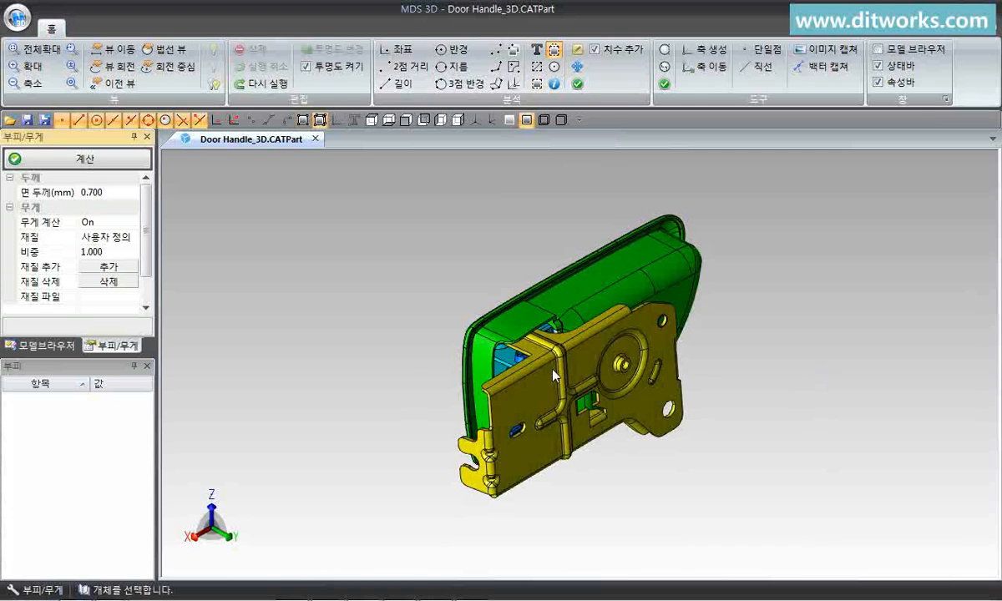
left_click(518, 347)
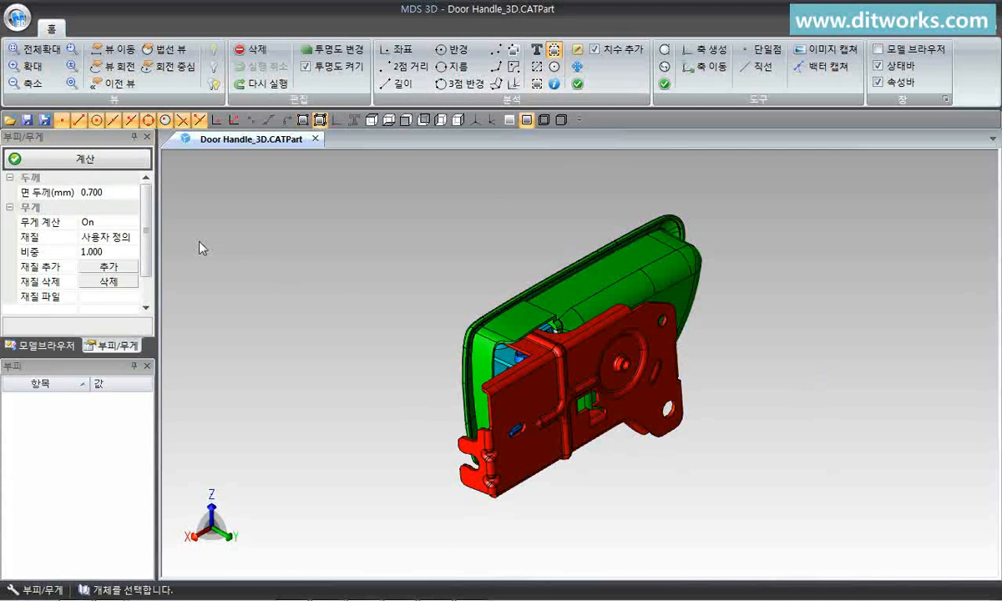
left_click(136, 239)
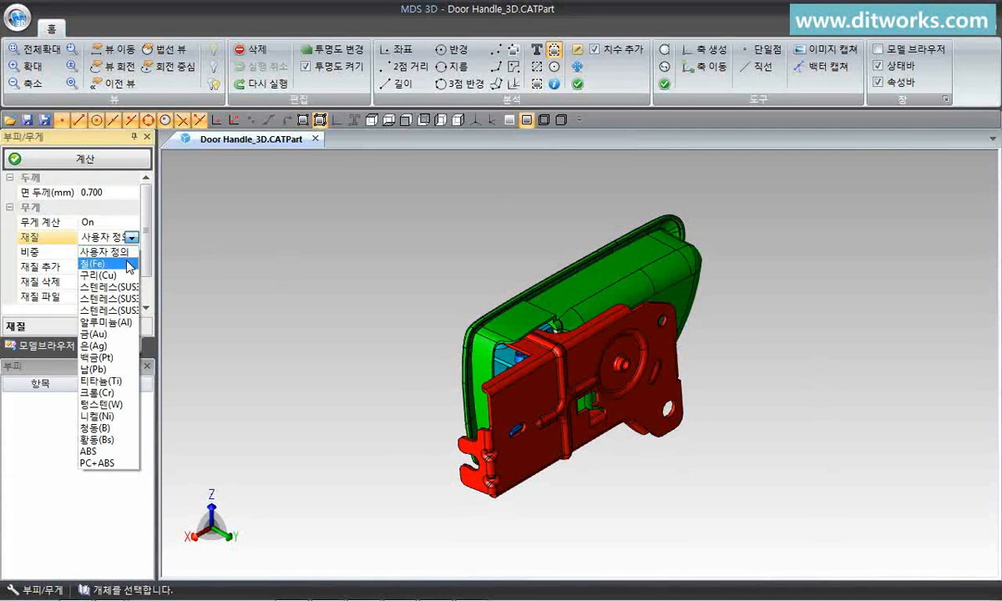
left_click(129, 265)
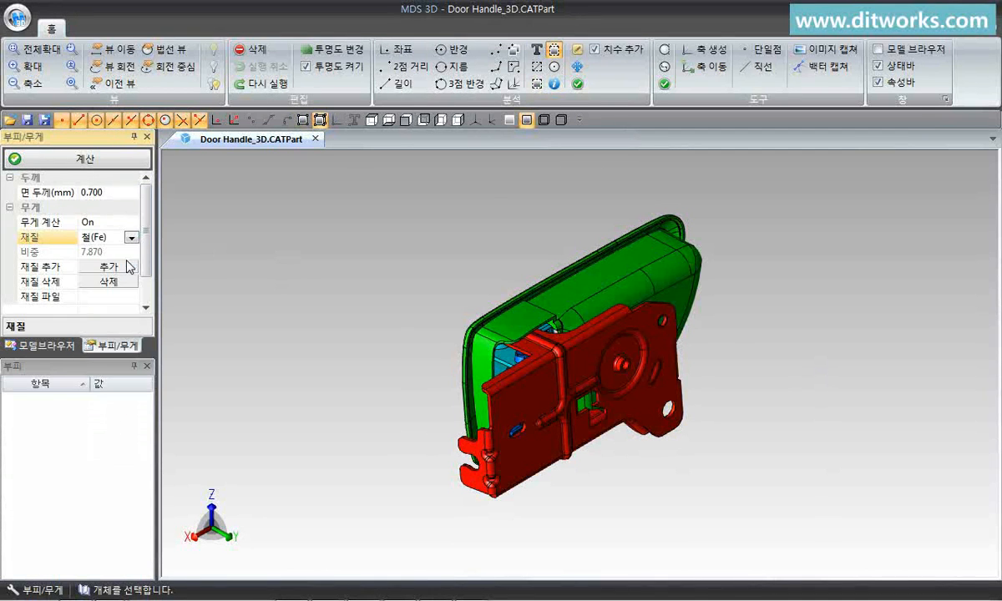
left_click(115, 161)
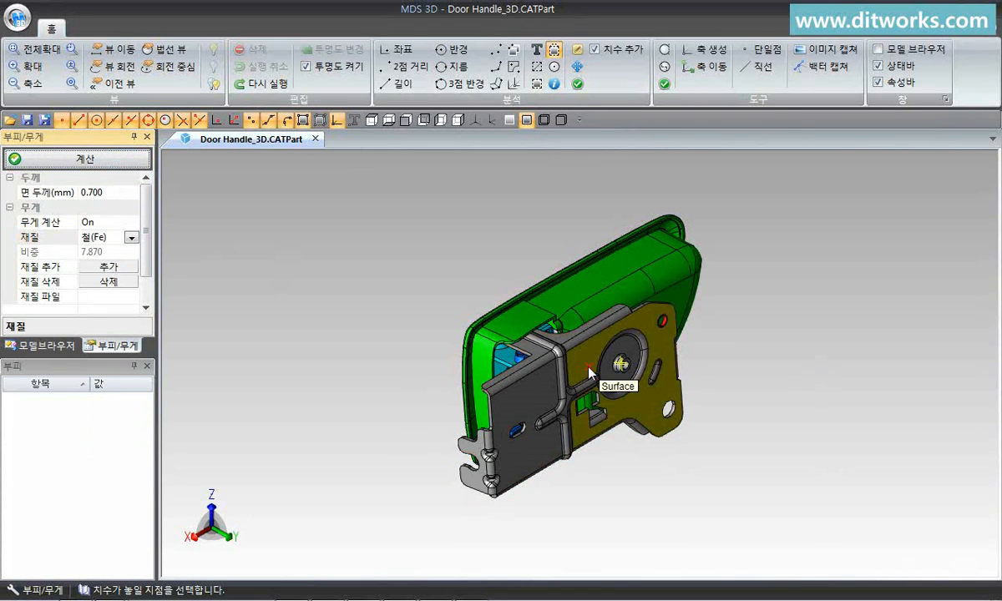
left_click(704, 494)
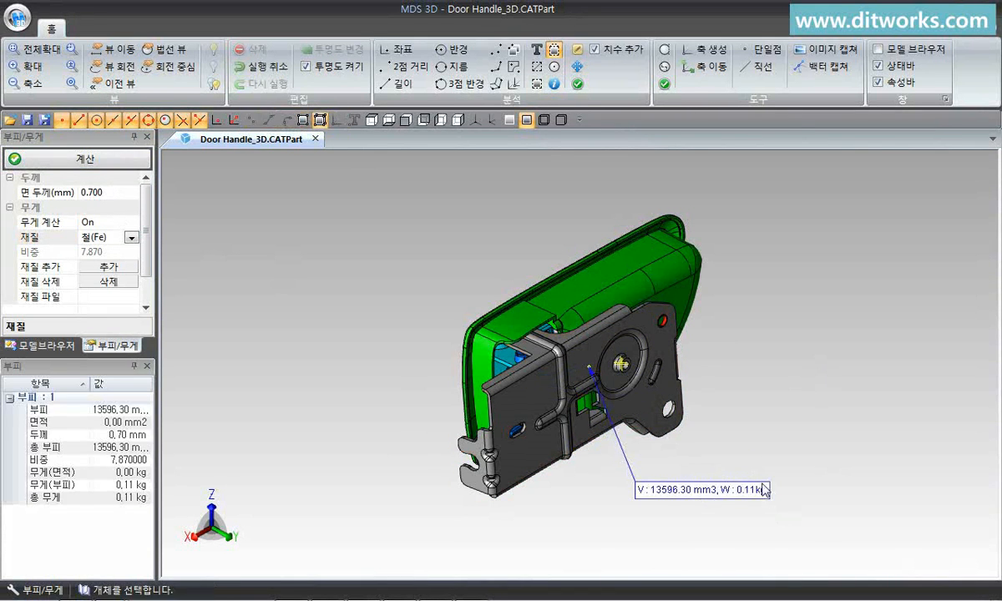
- Measure the combined area of the bracket's two large flat faces and place the area label below the model
left_click(536, 83)
left_click(540, 333)
right_click(540, 396)
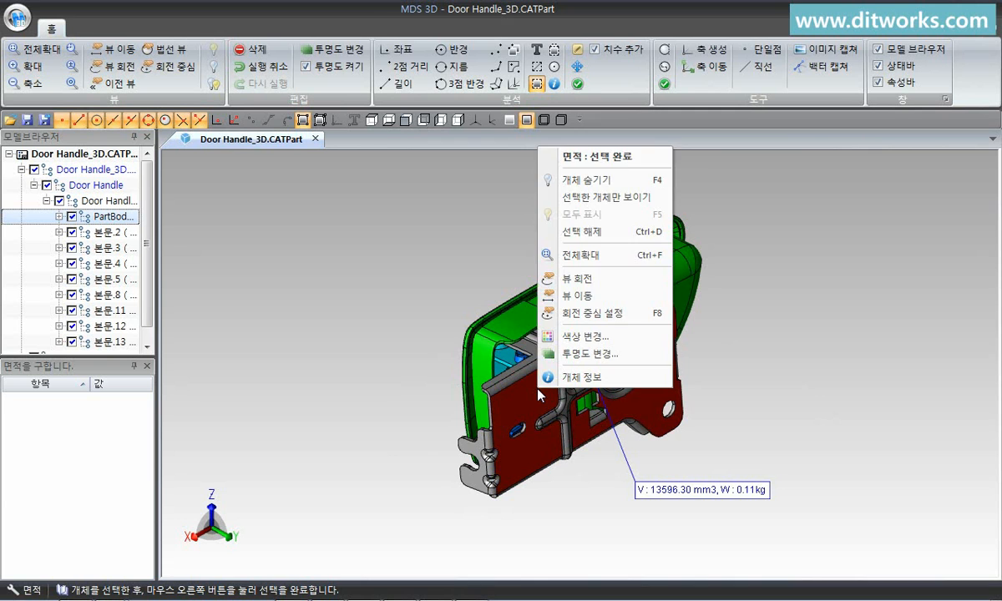
left_click(573, 156)
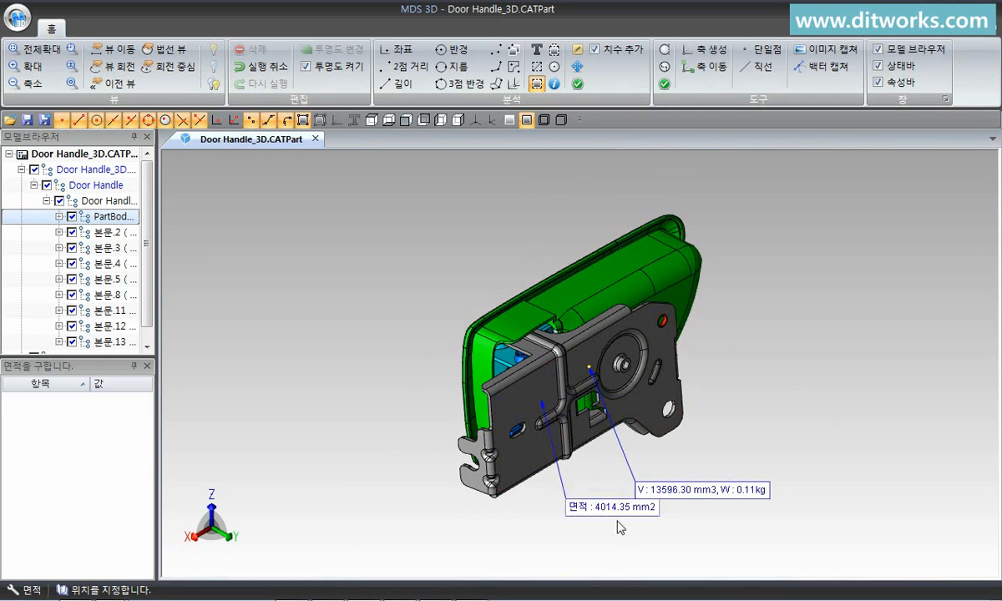
left_click(630, 544)
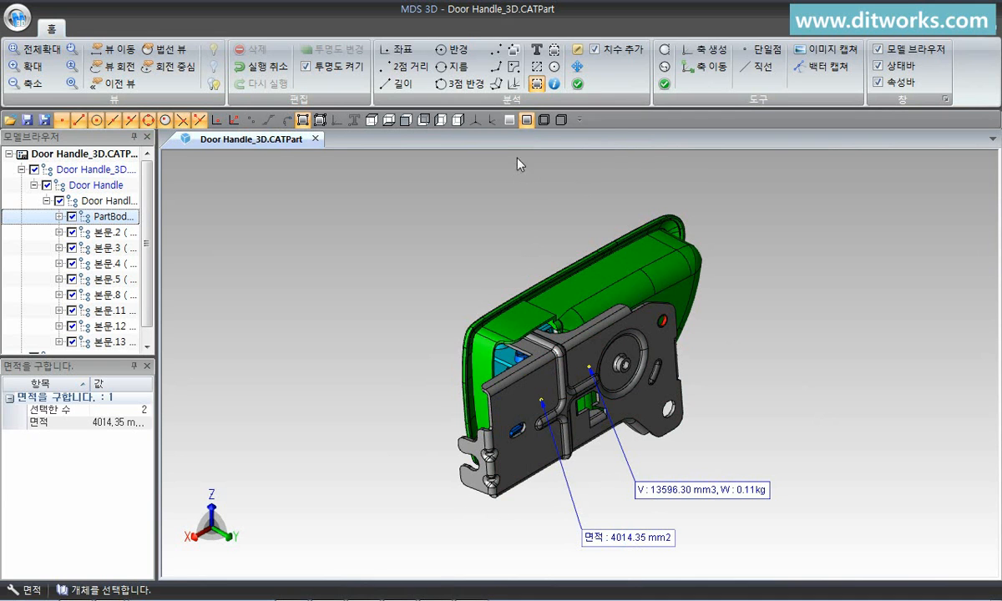
- Calculate the center of gravity of the bracket PartBody and place its coordinate label beside the model
left_click(554, 67)
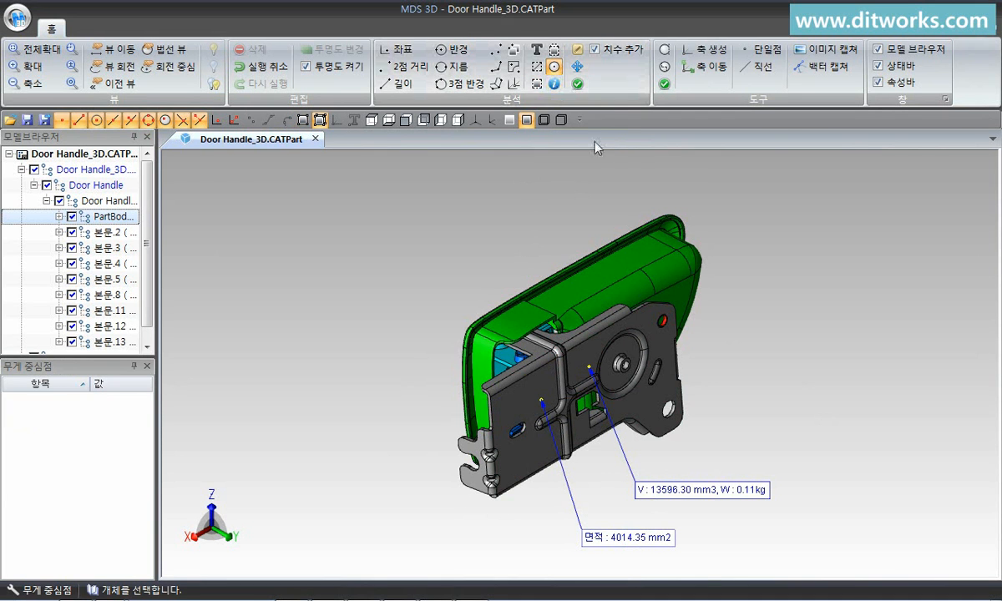
left_click(594, 348)
right_click(594, 348)
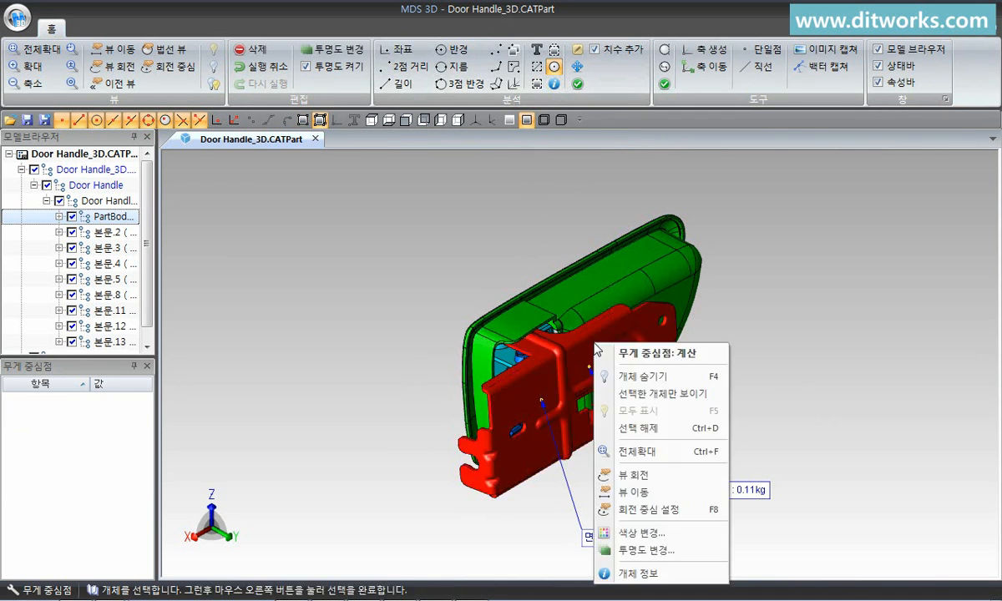
left_click(641, 363)
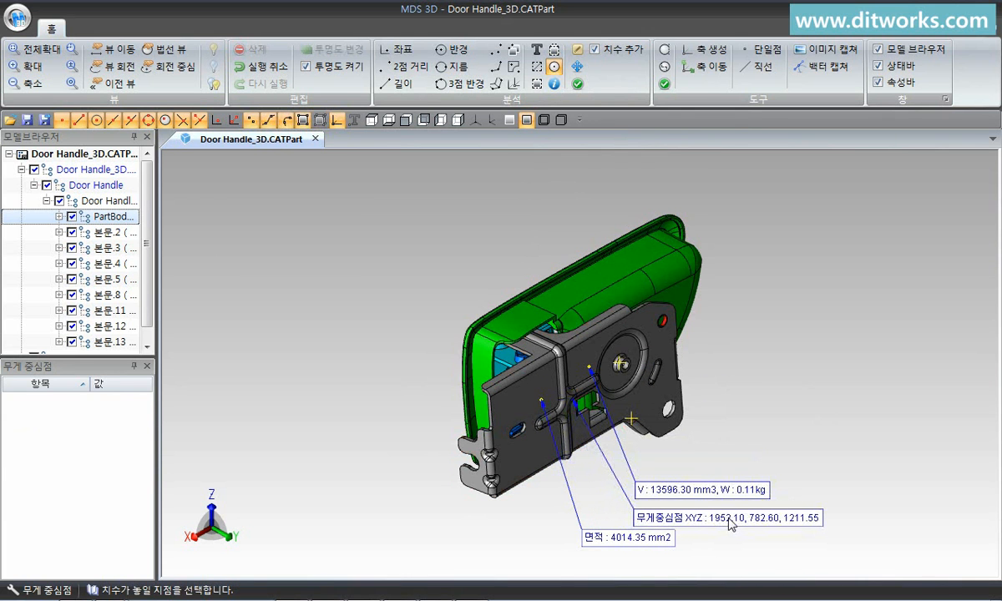
left_click(734, 525)
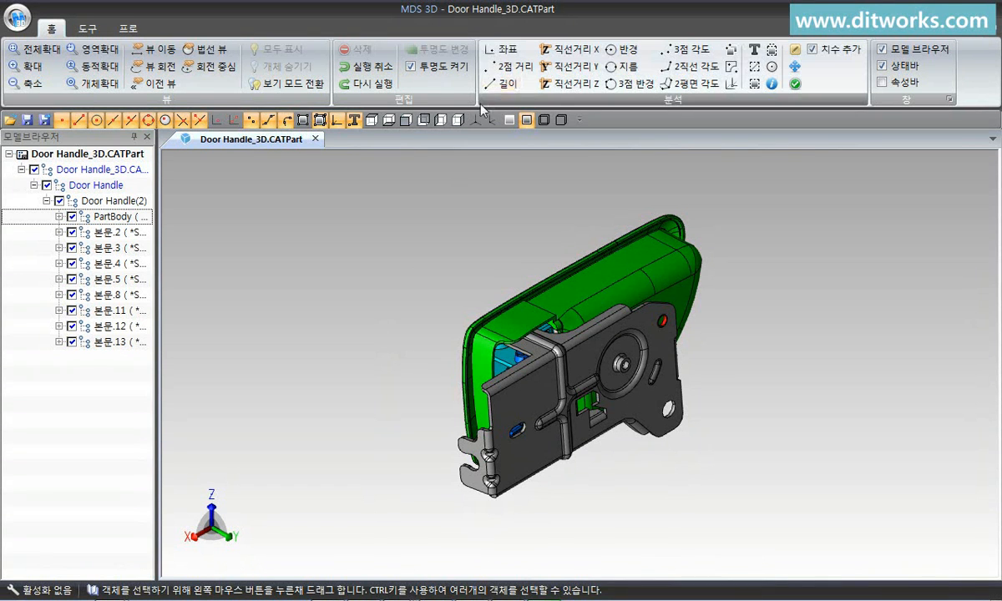
- Add coordinate labels for the center of the bracket's round boss and the center of its lower round hole
left_click(501, 51)
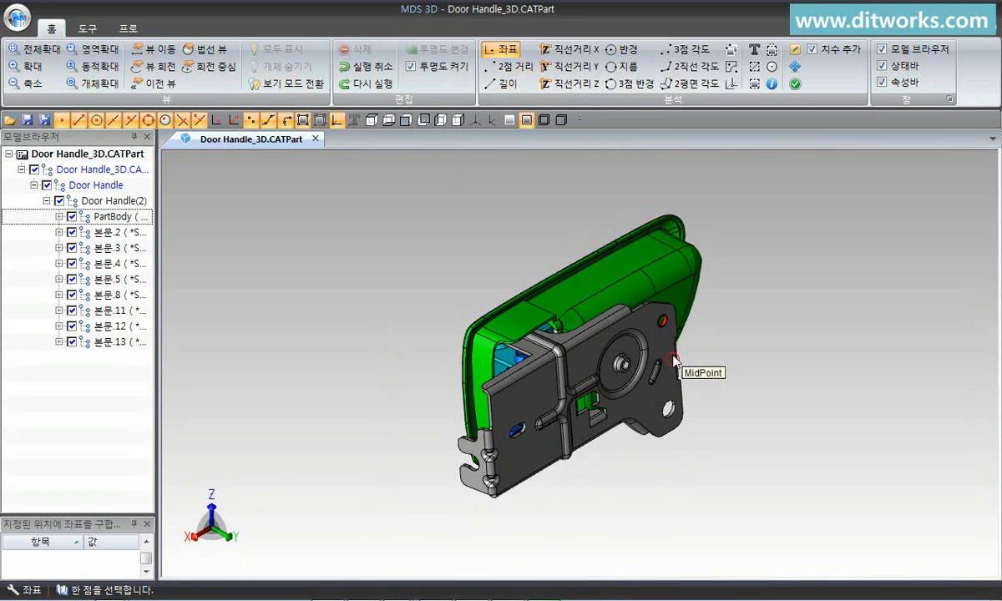
left_click(624, 366)
left_click(764, 471)
left_click(668, 408)
left_click(769, 451)
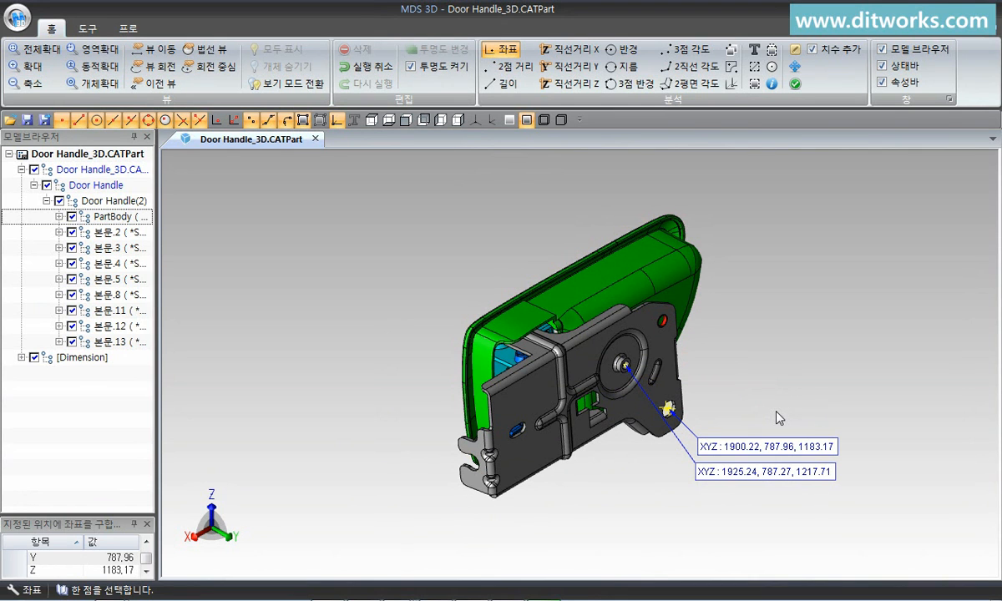
- Create a reference axis at the bracket's upper outer corner, at X 2003.006, Y 781.033, Z 1241.402
left_click(88, 27)
left_click(102, 79)
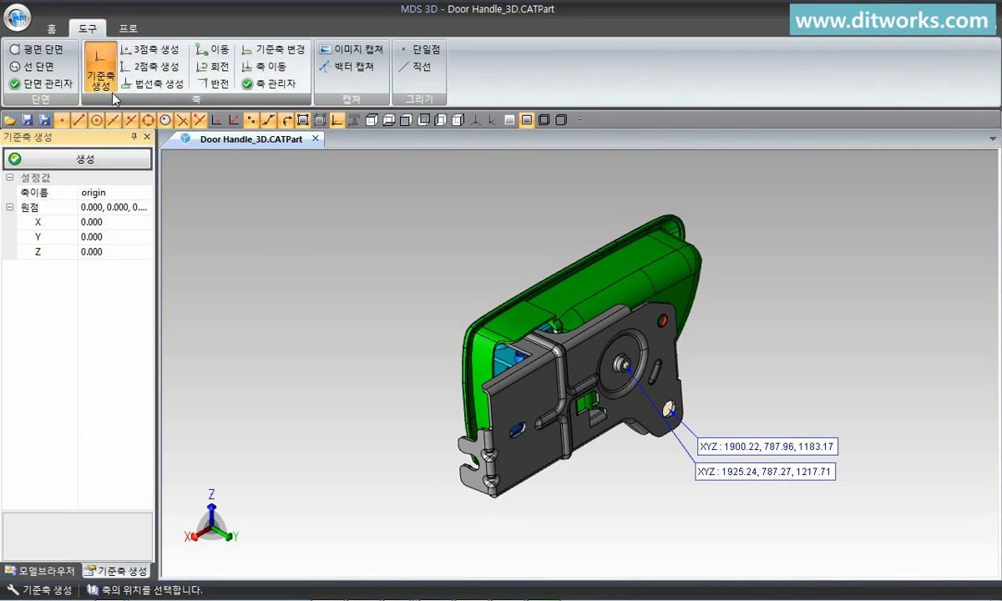
left_click(486, 391)
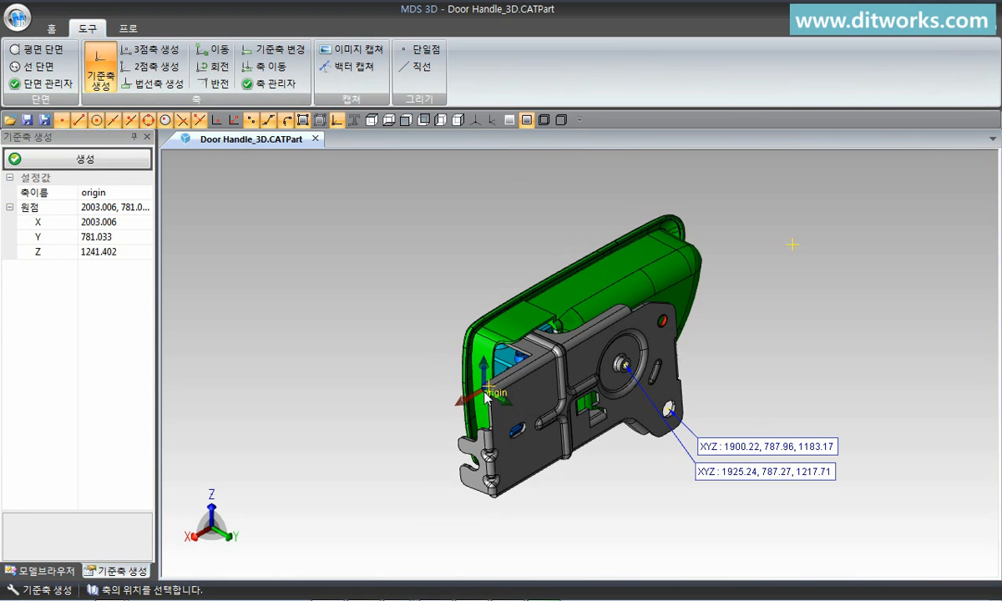
left_click(132, 161)
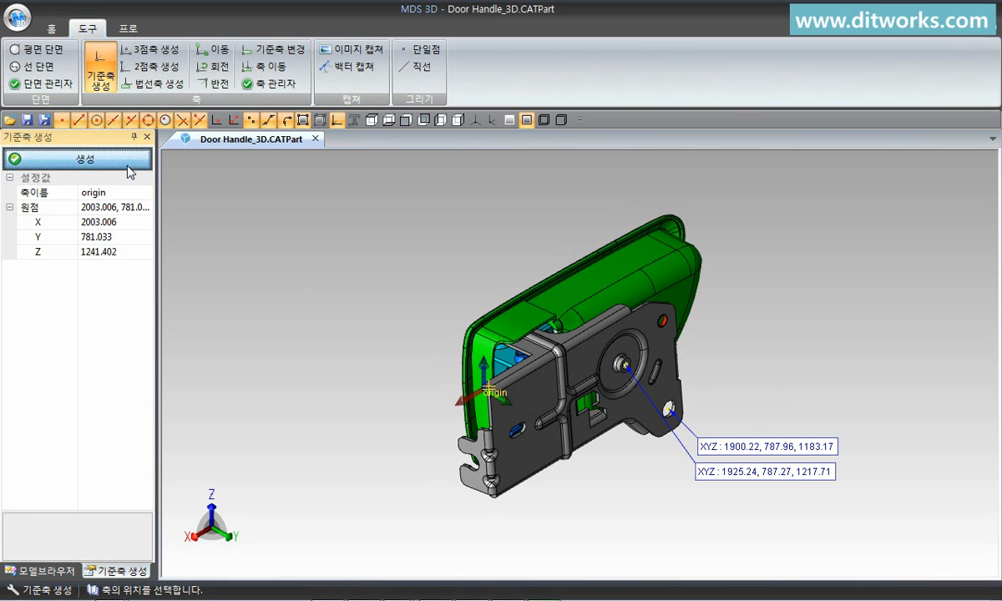
- Label the boss center and the lower hole center with coordinates relative to the origin 1 axis
left_click(51, 27)
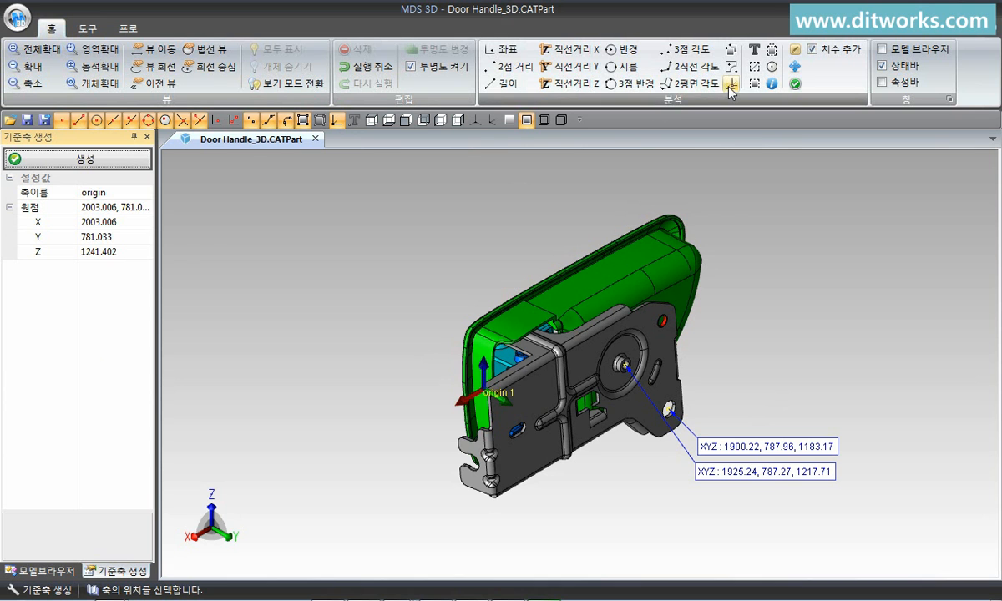
left_click(731, 85)
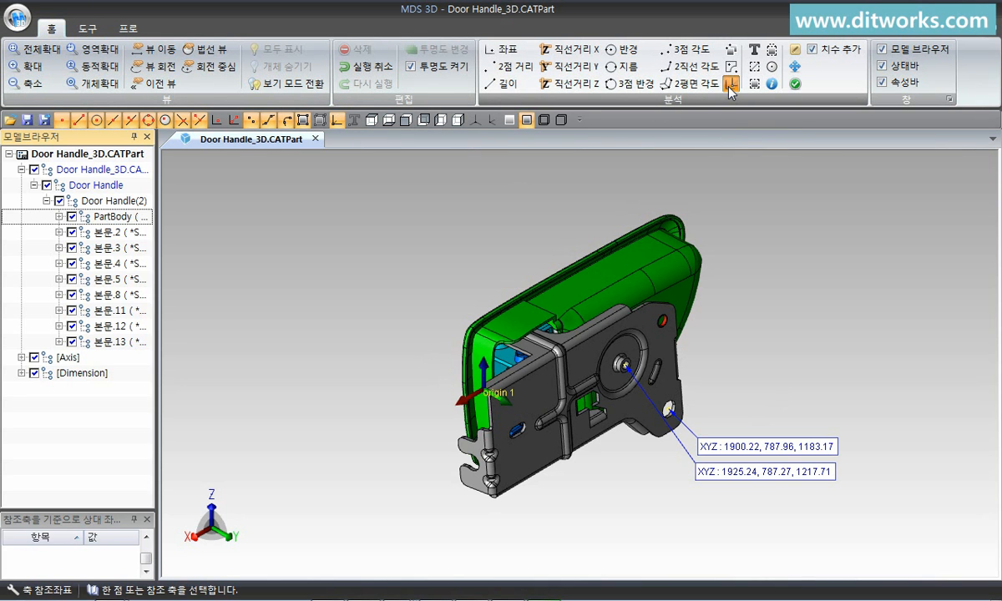
left_click(488, 383)
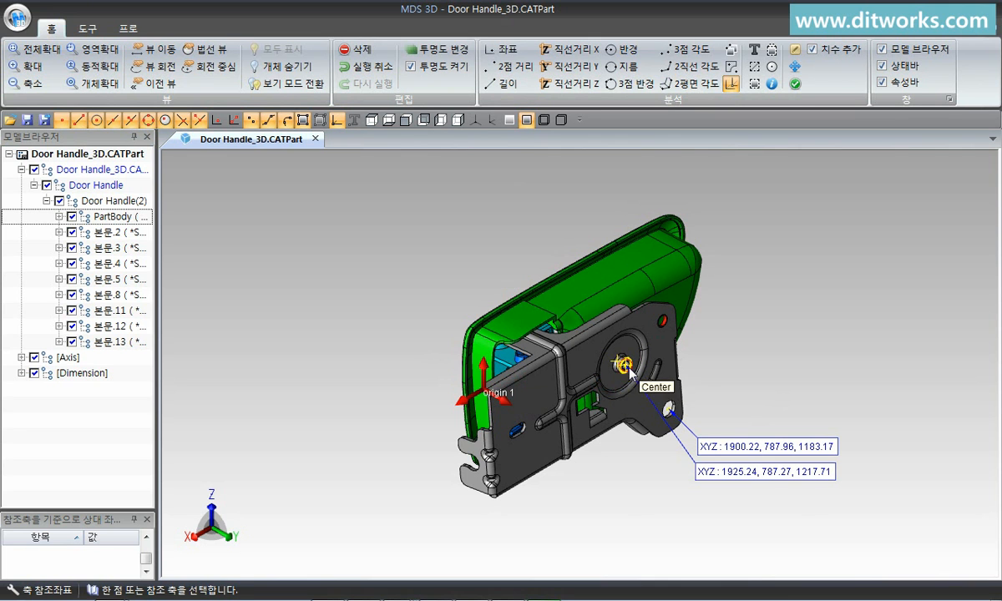
left_click(622, 365)
left_click(755, 504)
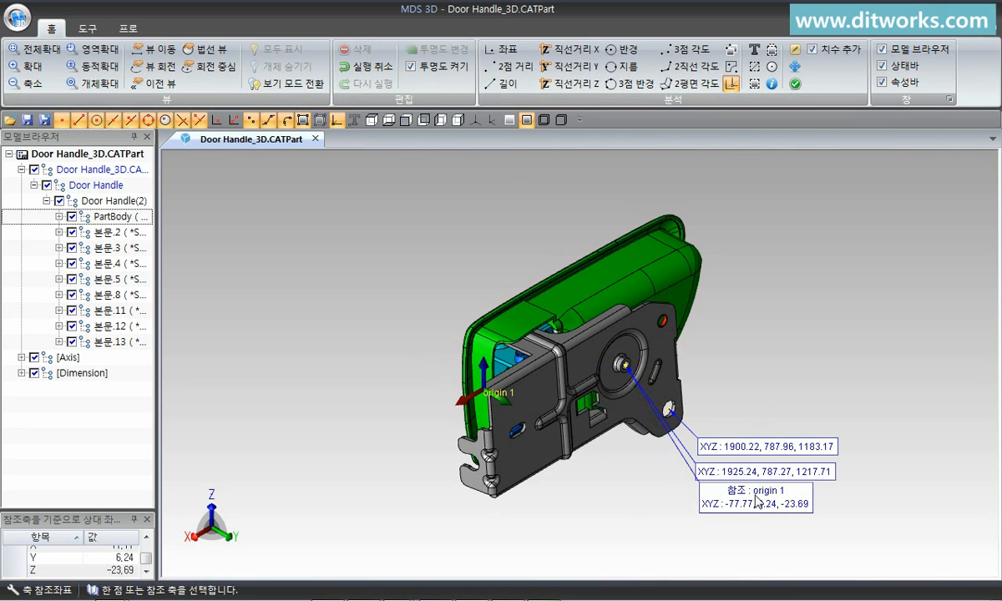
left_click(668, 412)
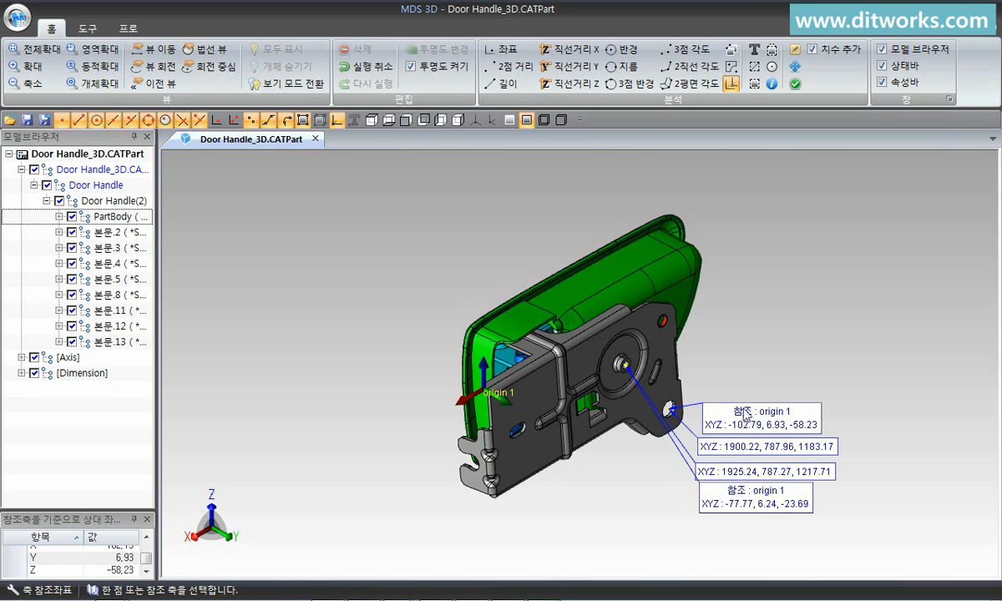
- Move the origin 1 axis to a point on the bracket's upper edge near the vertical bead
left_click(85, 29)
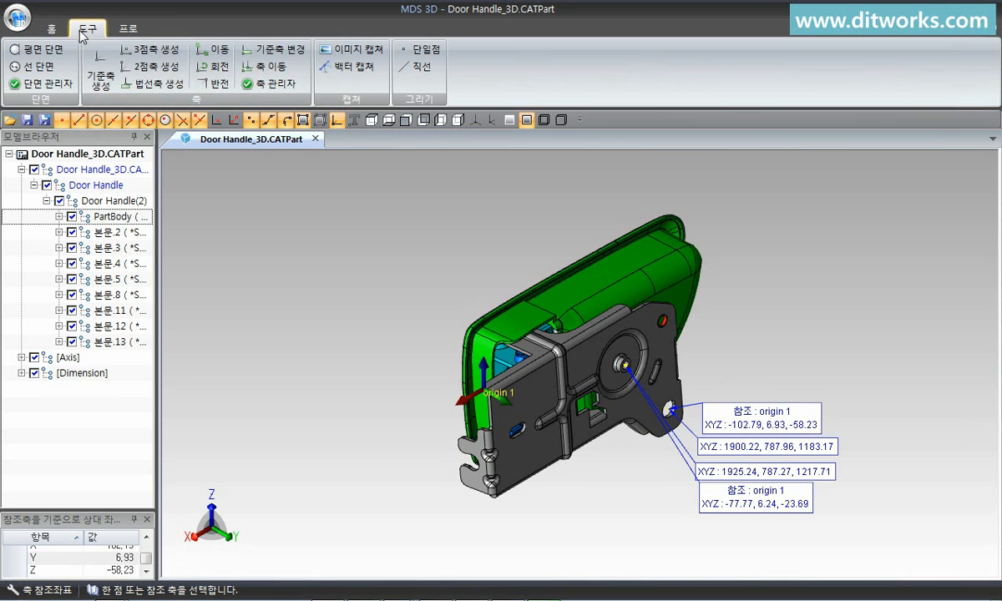
left_click(215, 49)
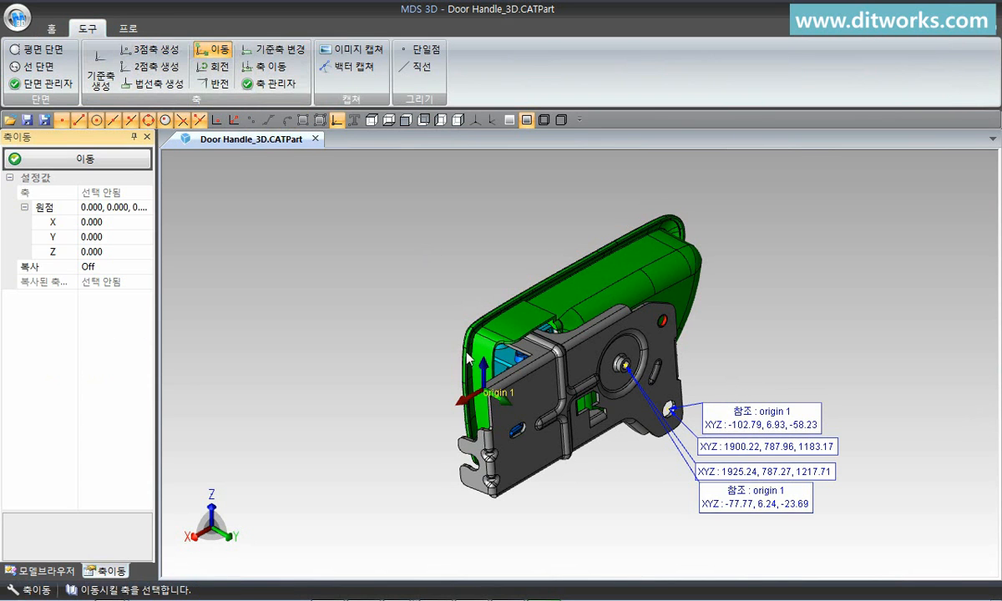
left_click(486, 397)
left_click(535, 357)
left_click(121, 164)
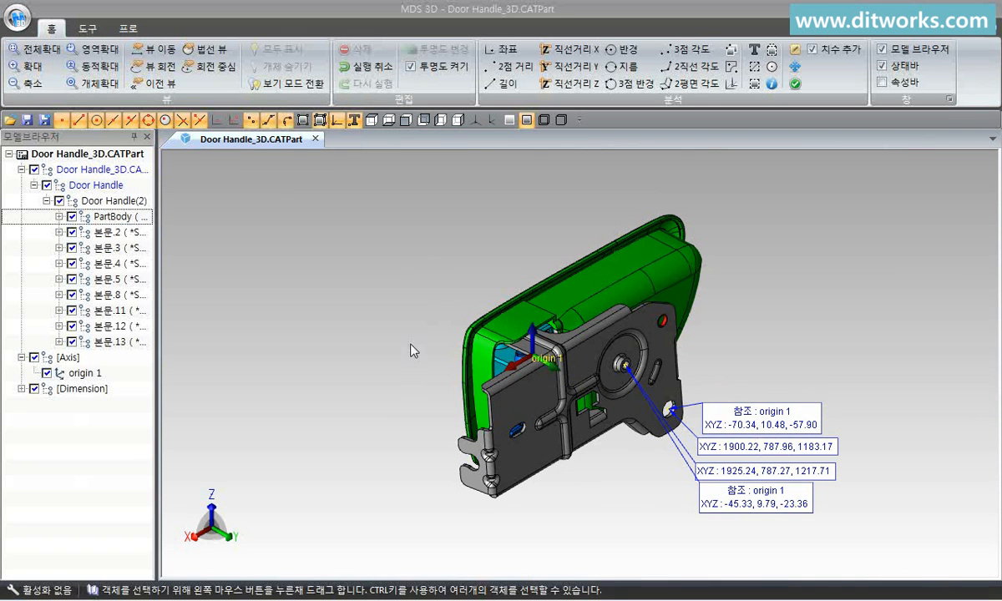
- Show only the bracket PartBody and set the standard view looking straight at its XZ plane
left_click(521, 422)
right_click(522, 422)
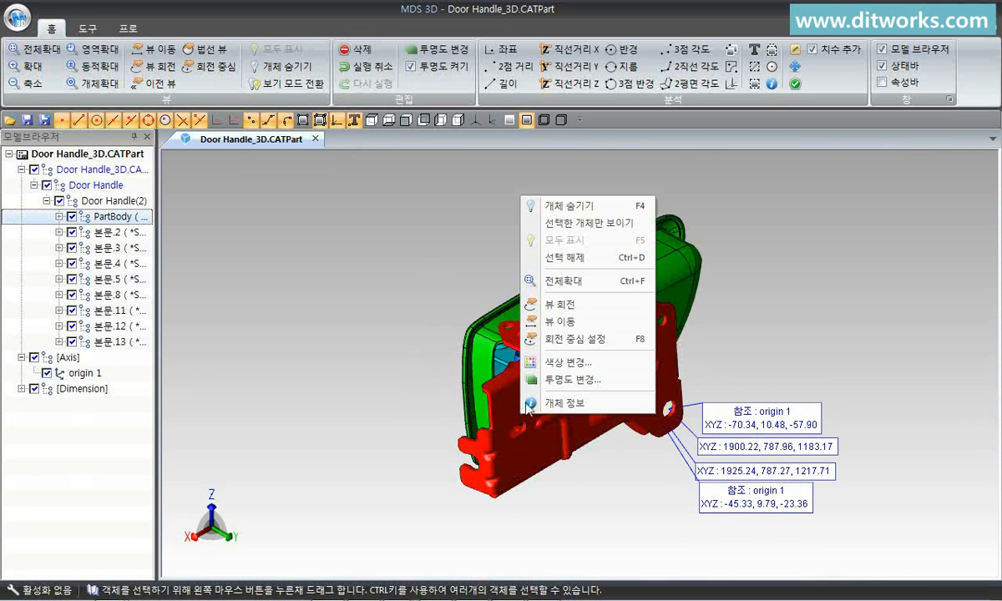
left_click(573, 224)
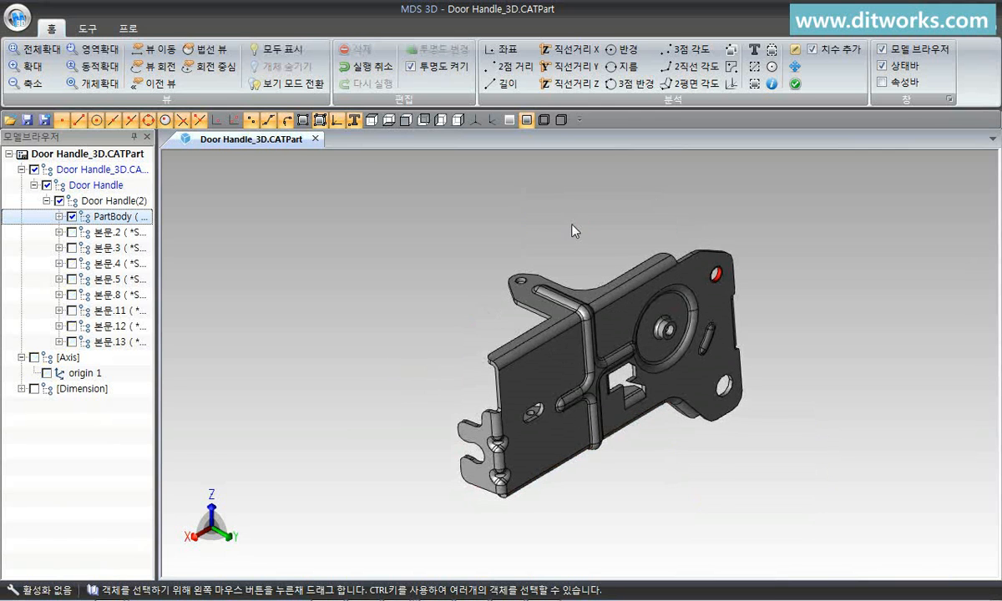
left_click(406, 120)
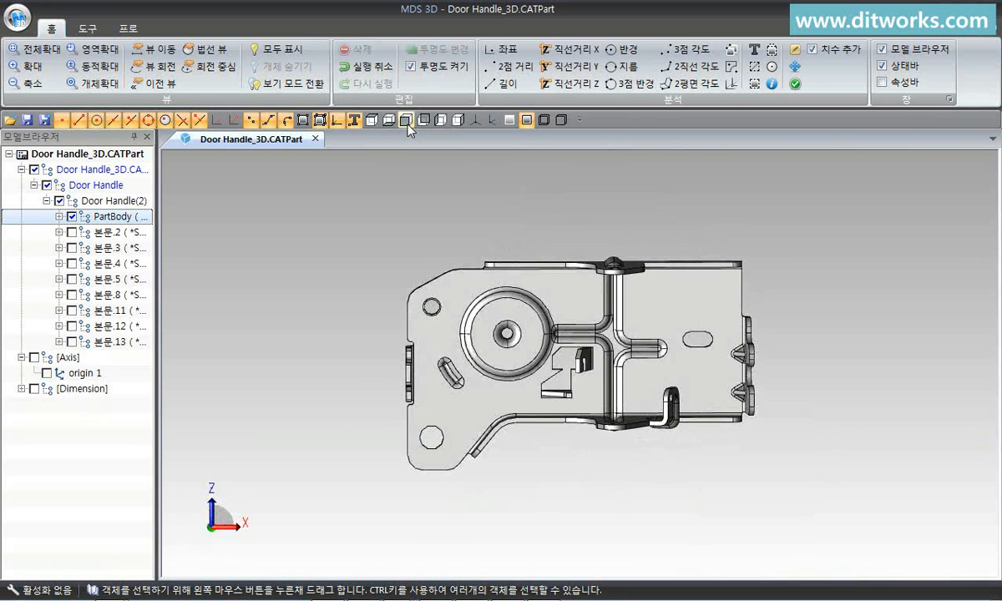
- Dimension the two-point distance between the centers of the upper and lower round holes, placing the label outside the bracket
left_click(521, 70)
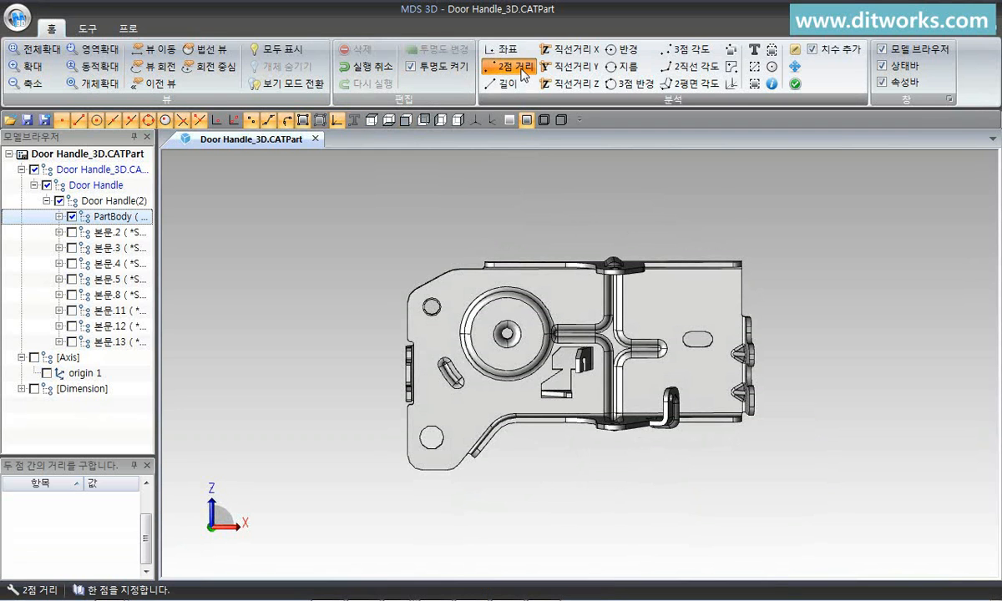
left_click(433, 307)
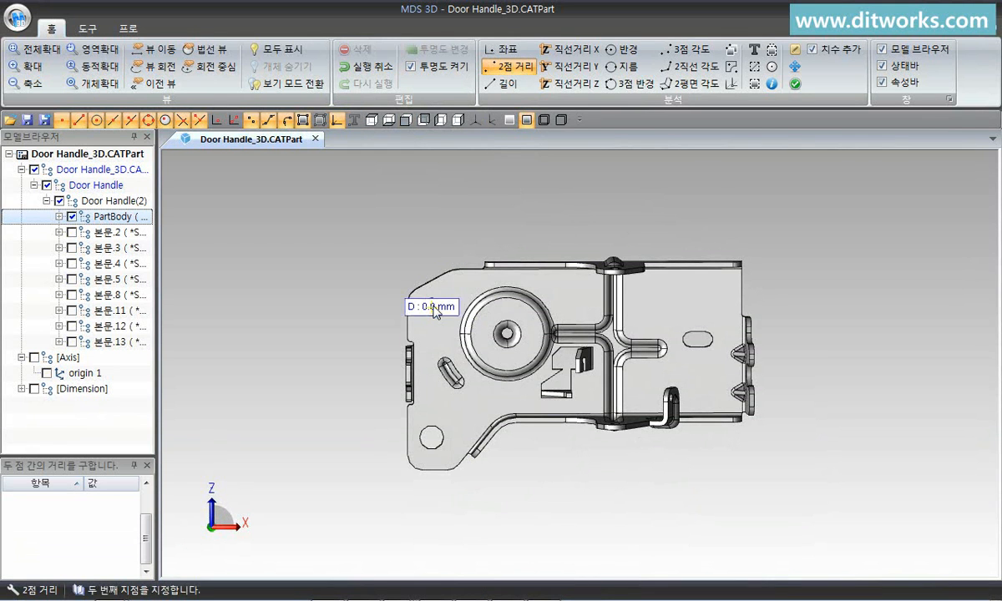
left_click(431, 437)
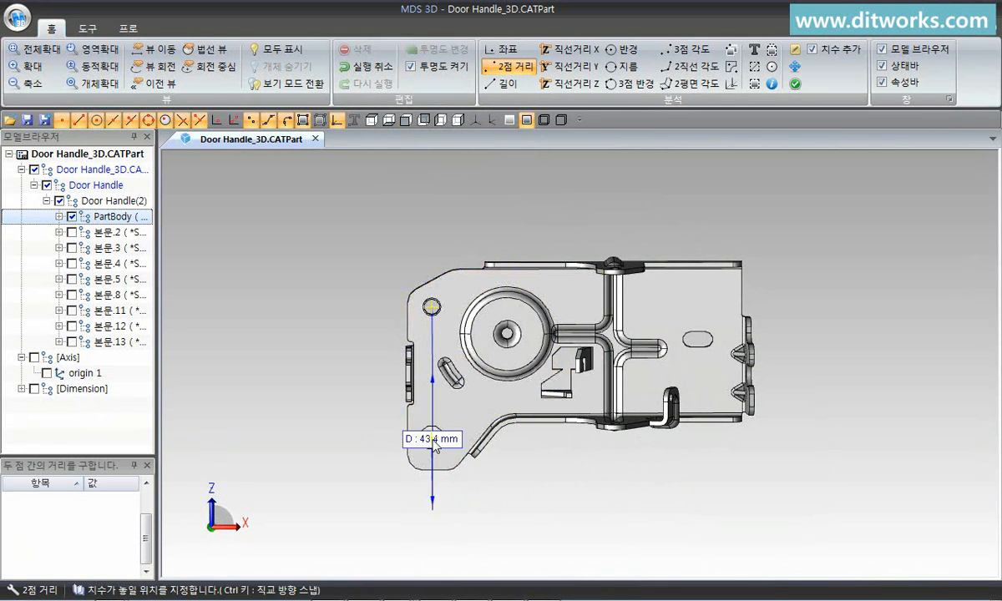
left_click(375, 328)
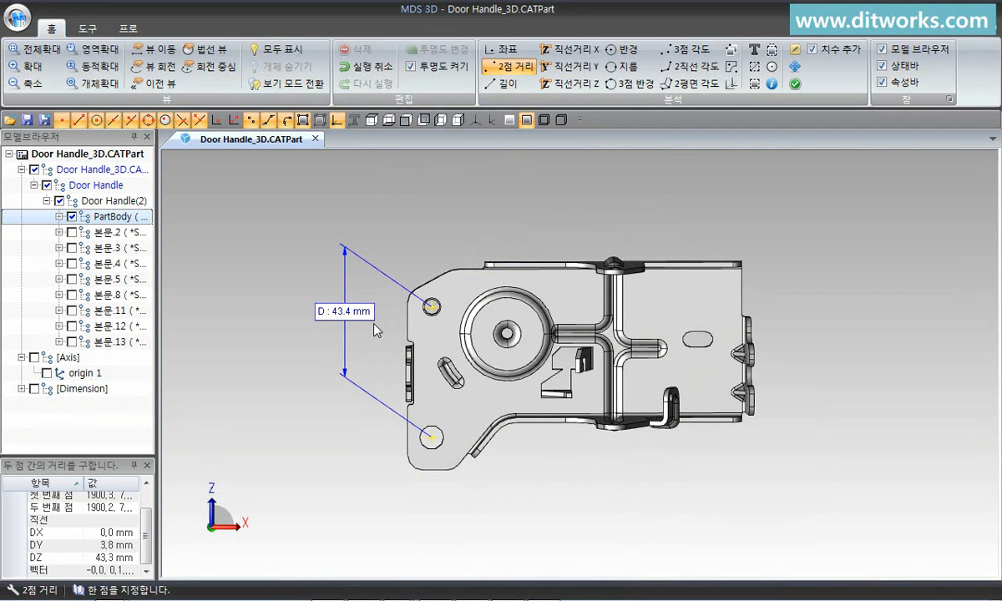
- Dimension the straight X distance from the lower round hole's center to the boss center, placing the label below the bracket
left_click(585, 57)
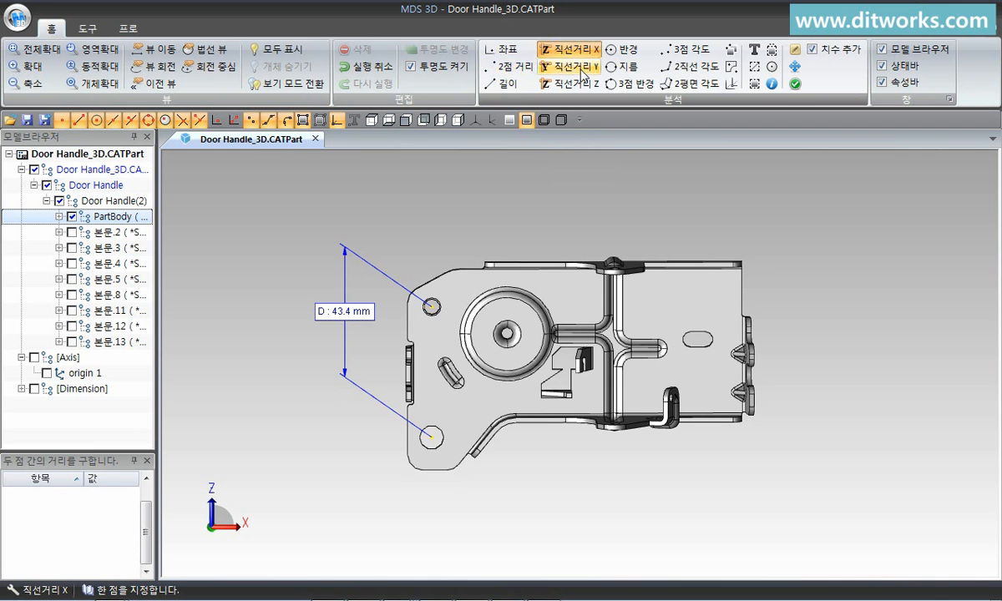
left_click(430, 437)
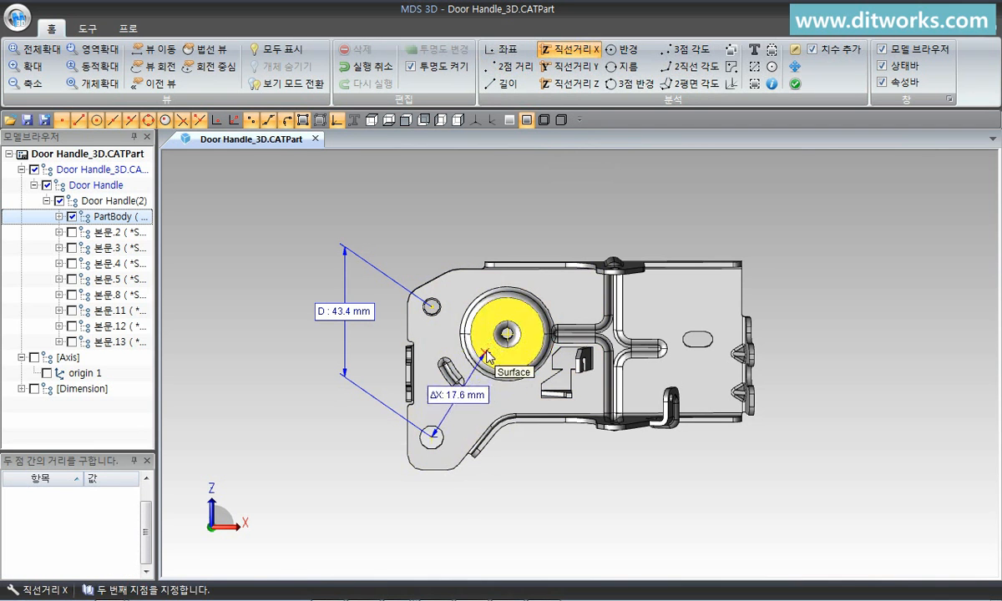
left_click(507, 335)
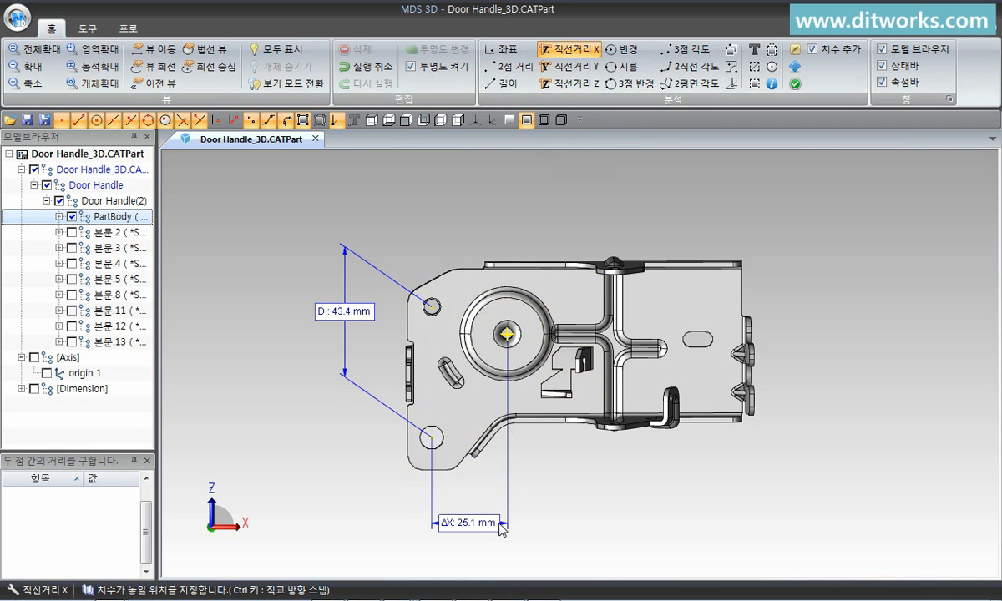
left_click(506, 513)
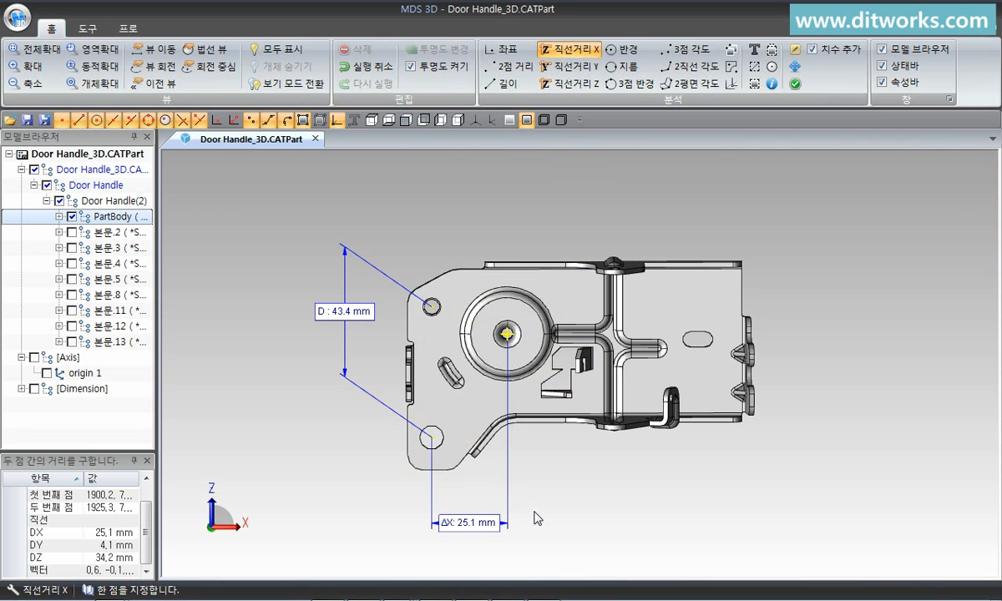
- Dimension the straight Z distance between the upper and lower round hole centers, placing the label beyond the existing two-point distance dimension
left_click(568, 83)
left_click(432, 306)
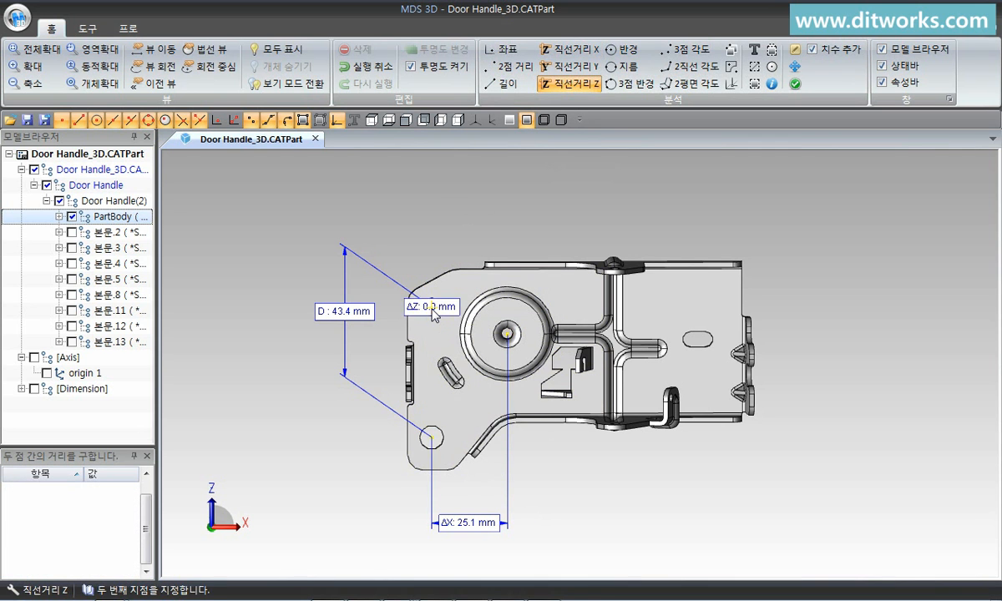
left_click(432, 436)
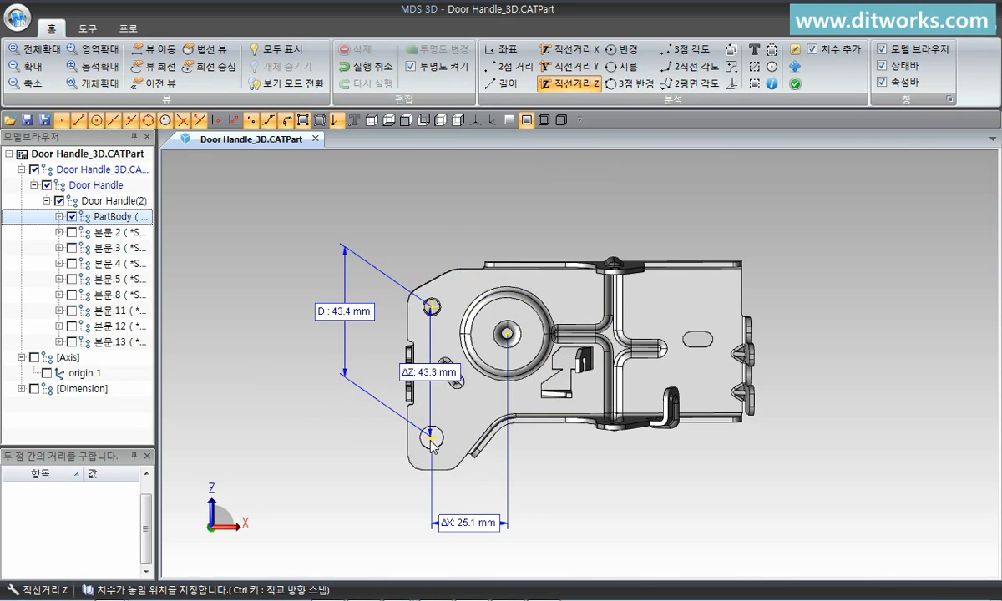
left_click(285, 423)
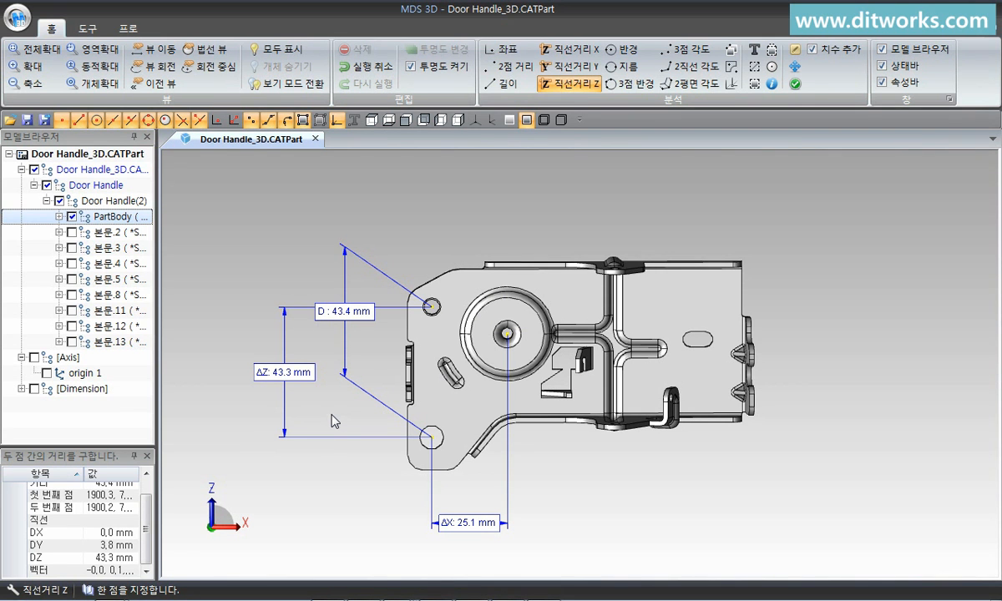
- Measure the perpendicular minimum distance from the lower round hole to the center of the circular boss
left_click(731, 66)
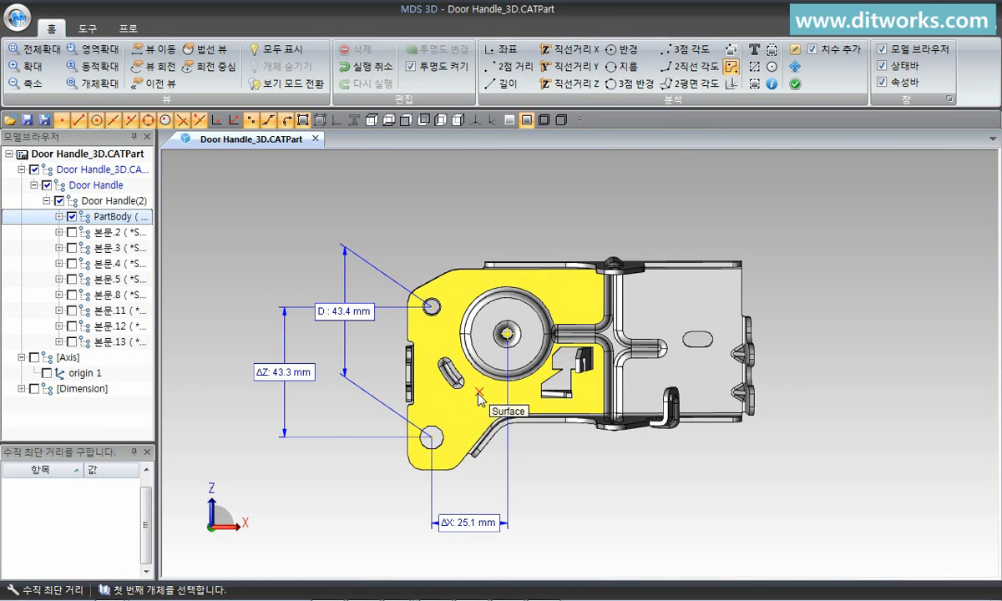
left_click(425, 433)
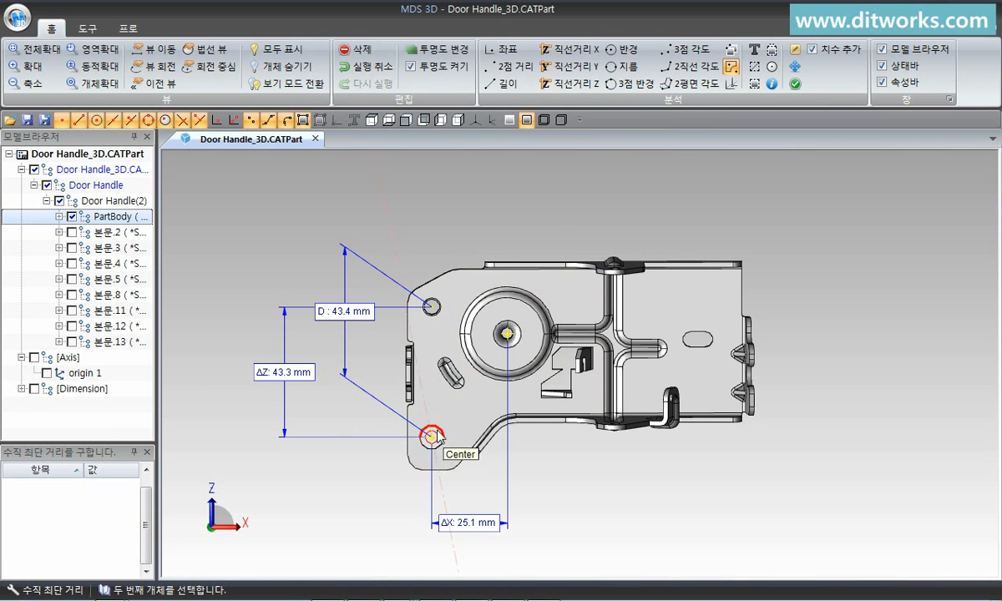
left_click(507, 333)
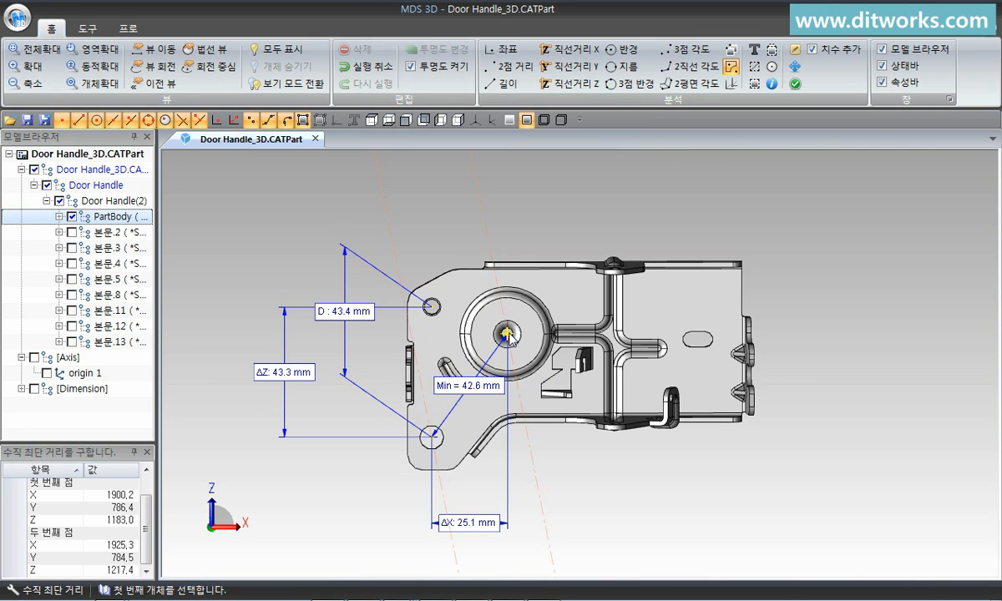
- Measure the radius of the bracket's upper round hole and the diameter of the circular boss
left_click(634, 54)
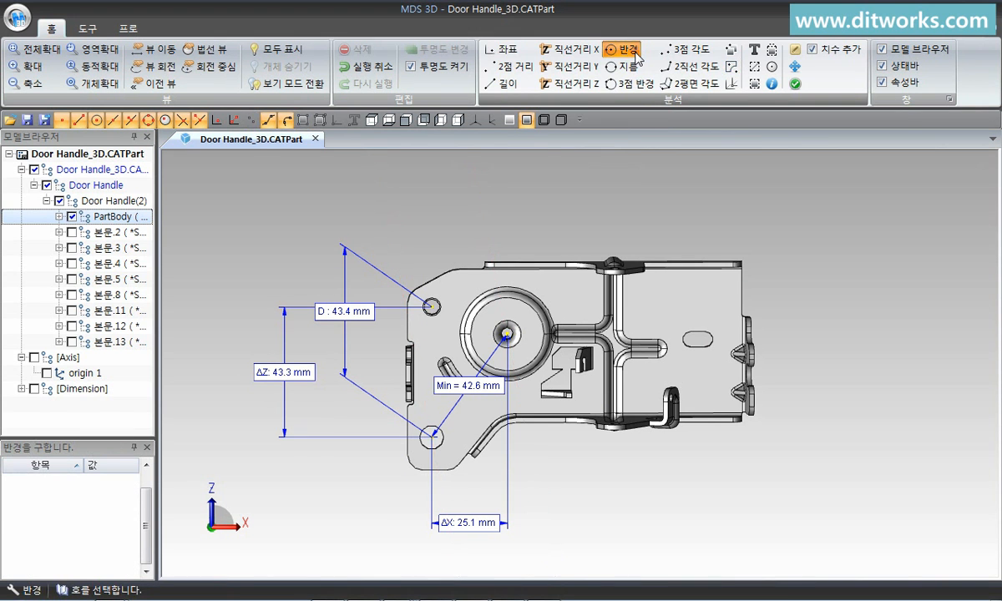
left_click(432, 310)
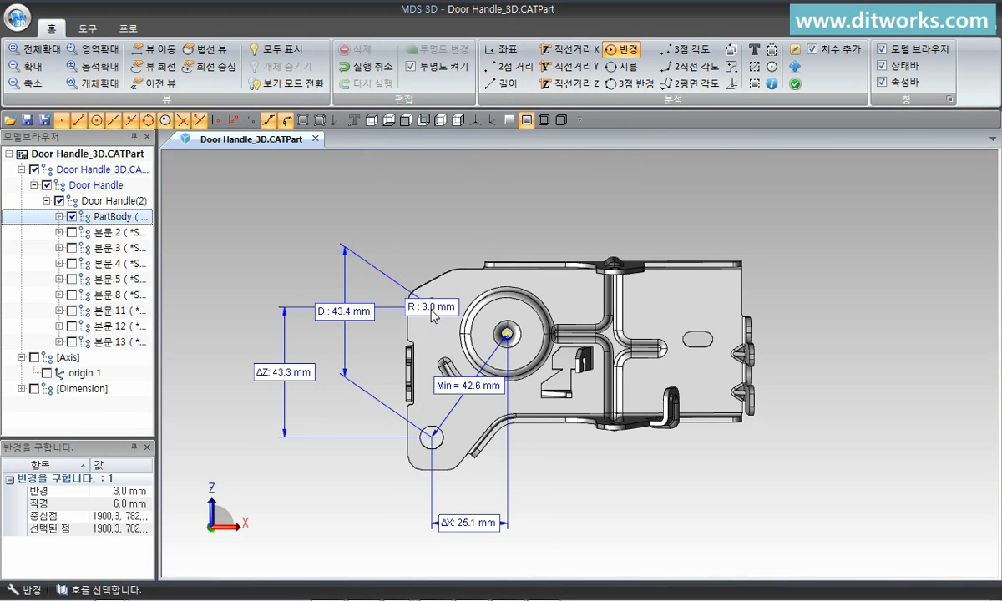
left_click(633, 66)
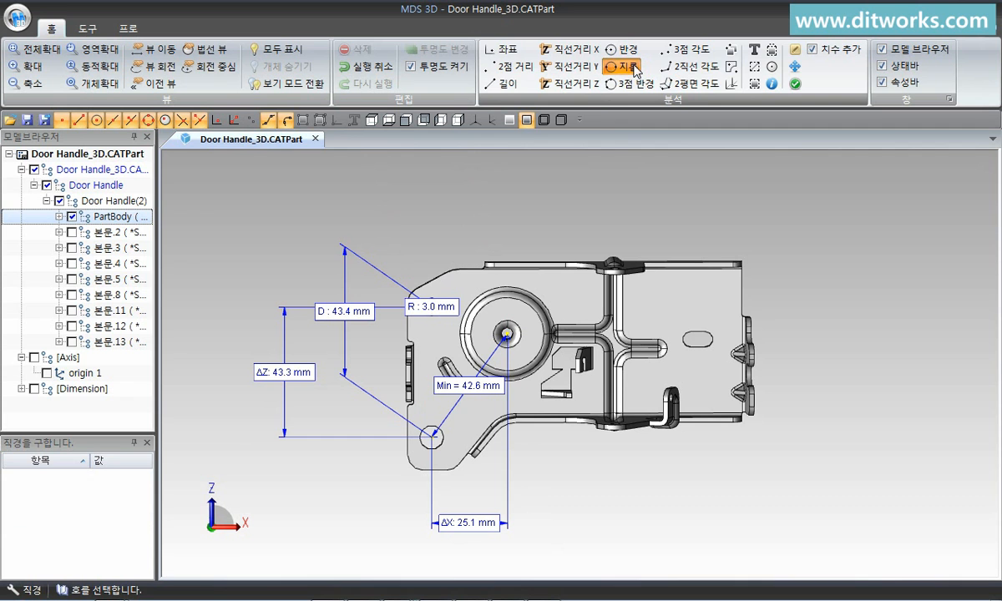
left_click(540, 317)
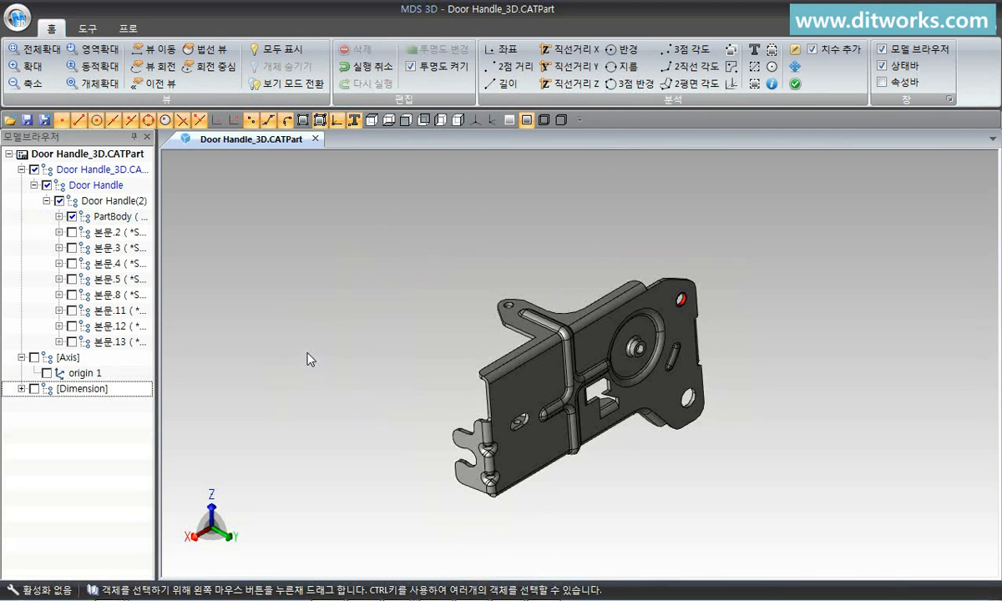
- Dimension the two-line angle between the bracket's long lower edge and the adjoining sloped edge, placing the label below the bracket
left_click(683, 66)
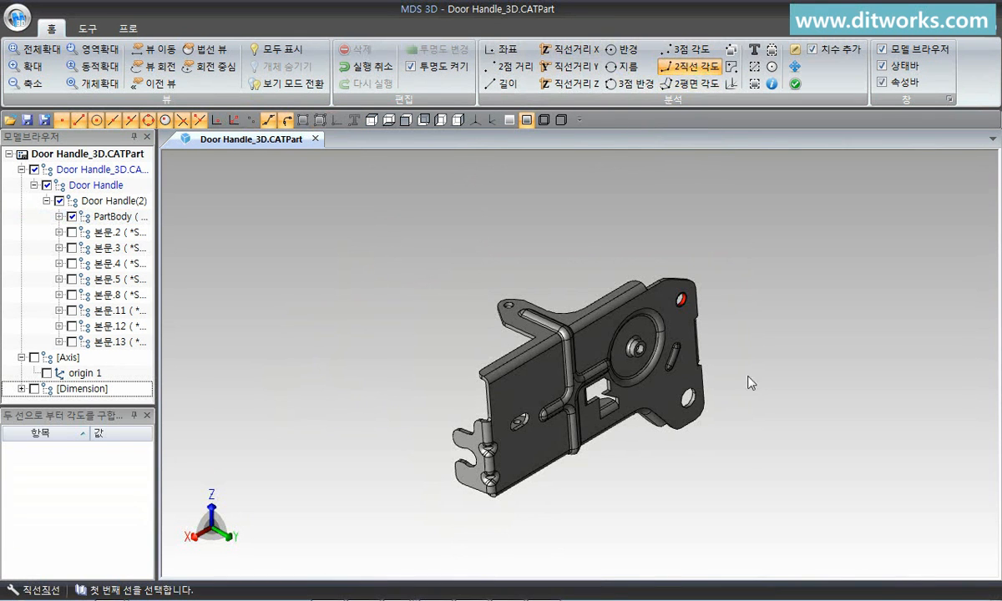
left_click(612, 422)
left_click(662, 425)
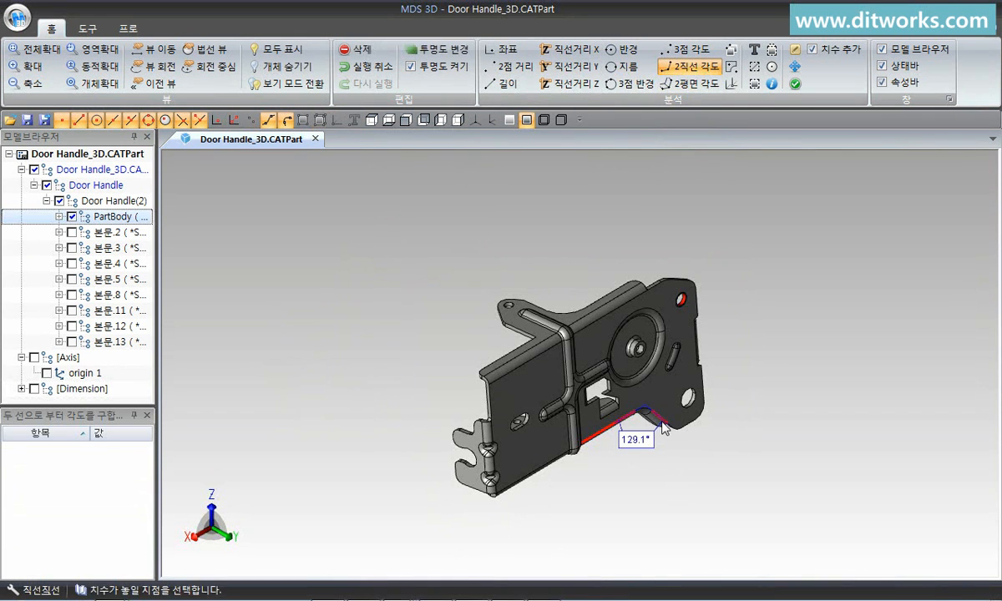
left_click(660, 500)
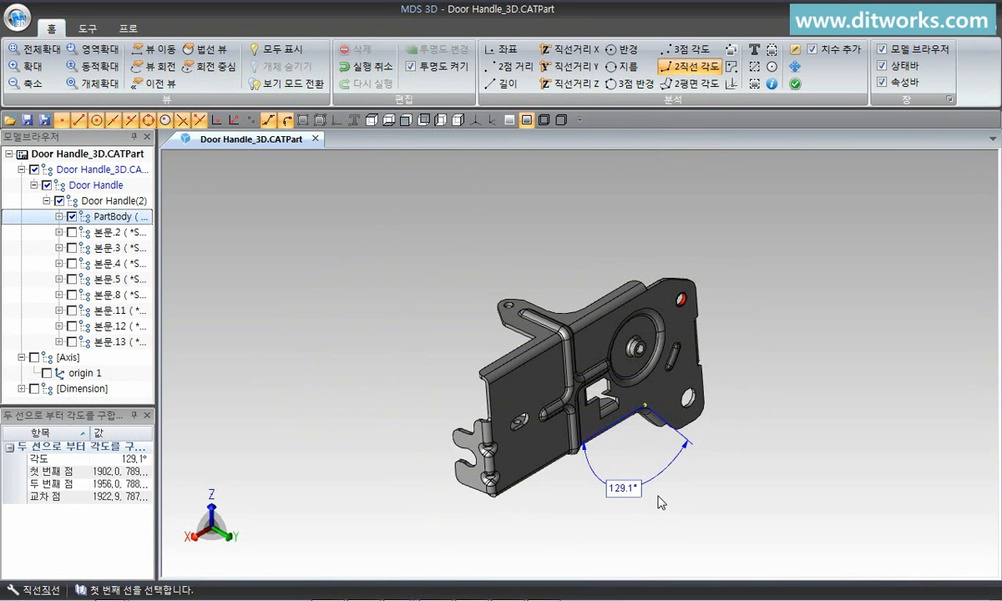
- Dimension the two-plane angle between the notched end tab and the bracket's flat face with the slot, placing the label beside the bracket
left_click(689, 83)
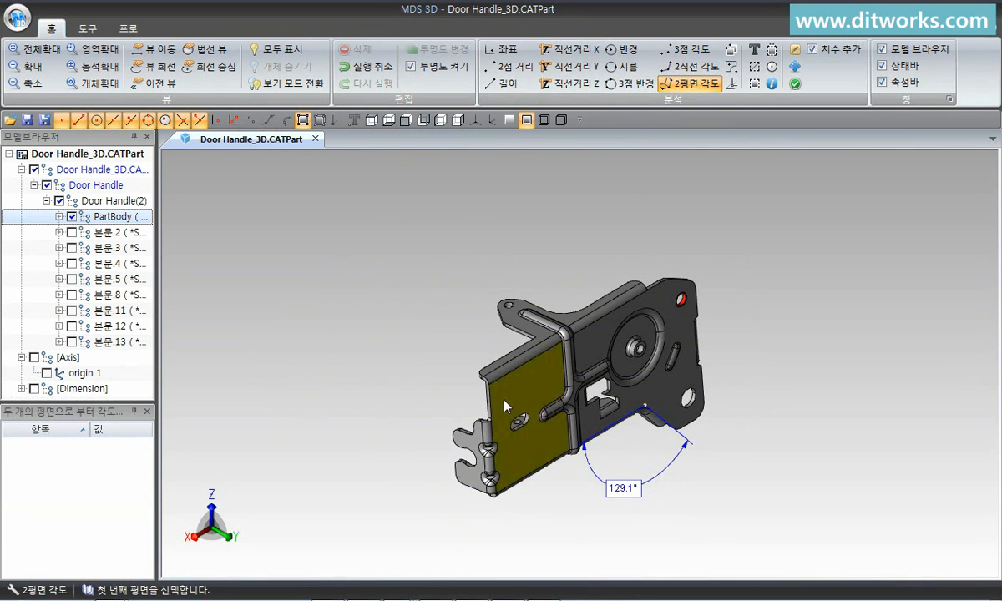
left_click(472, 448)
left_click(480, 370)
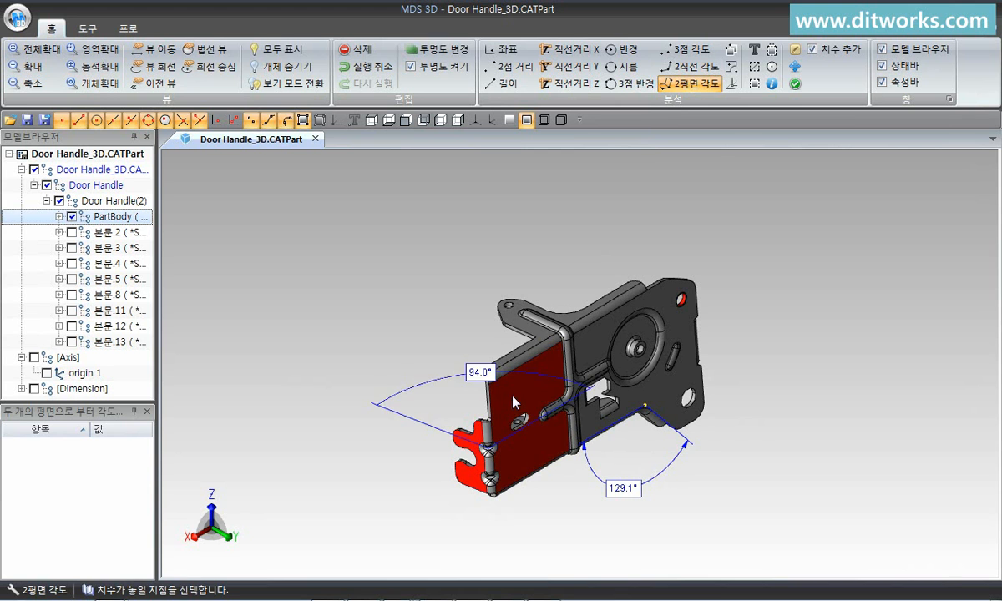
left_click(449, 351)
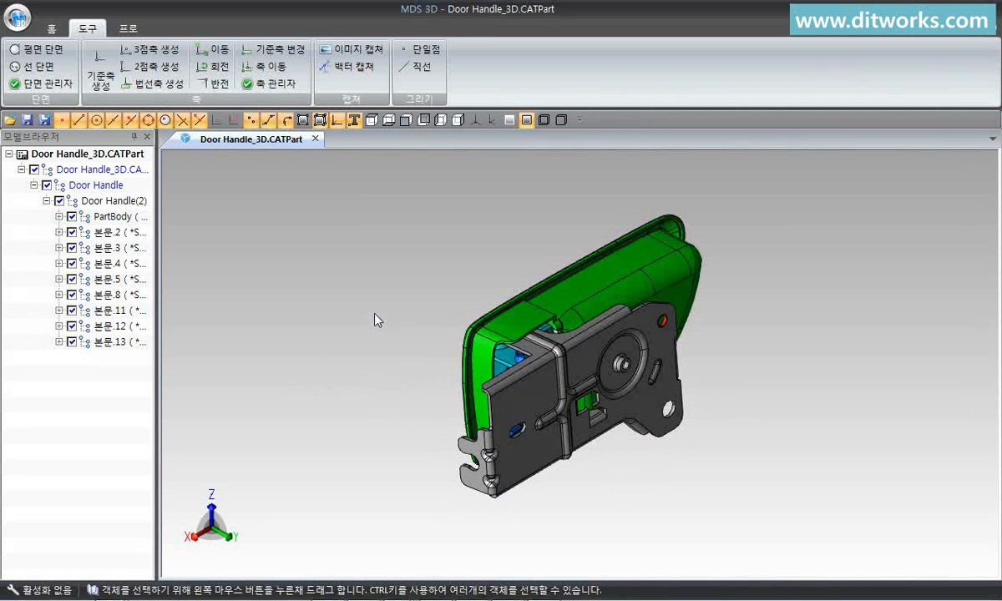
- Create two single-plane YZ cross-sections through the door handle assembly, at about X 1947.60 and X 1957.81
left_click(48, 55)
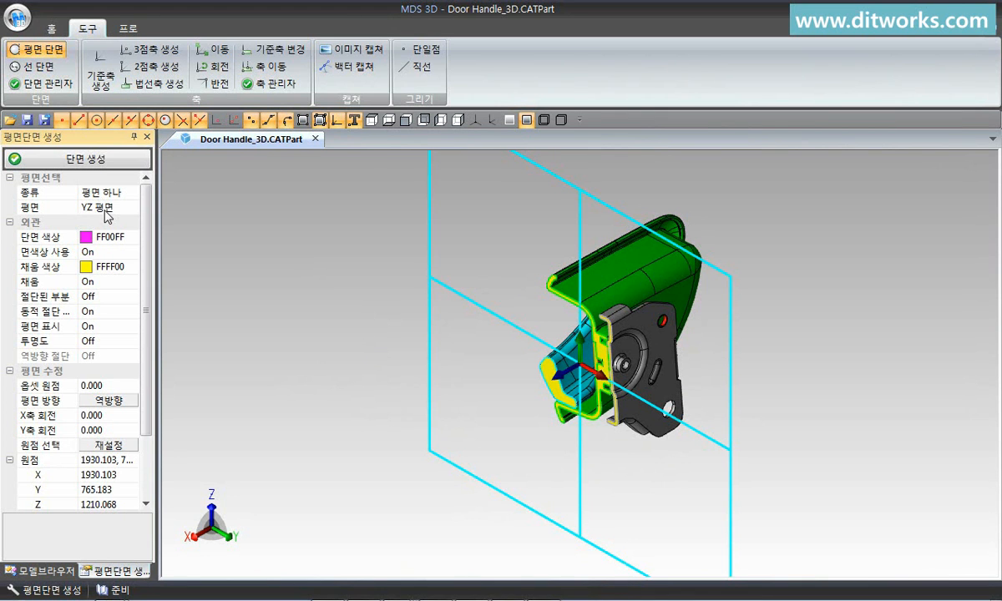
left_click_drag(564, 371, 516, 401)
left_click(84, 164)
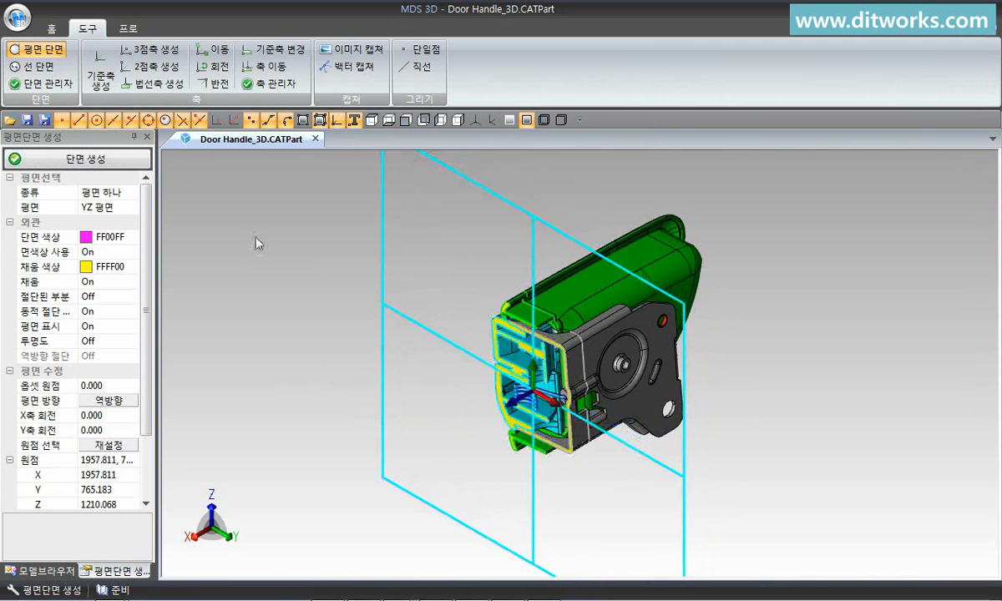
left_click(112, 165)
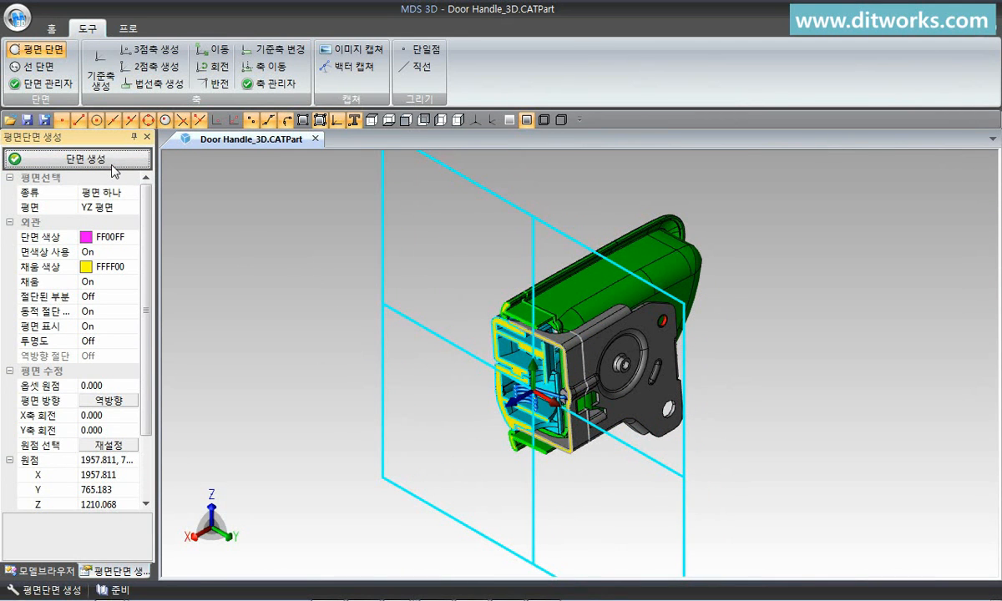
- Reset the section plane's origin to the boss center at X 1925.236 and create a YZ cross-section there
scroll(138, 259, "down", 1)
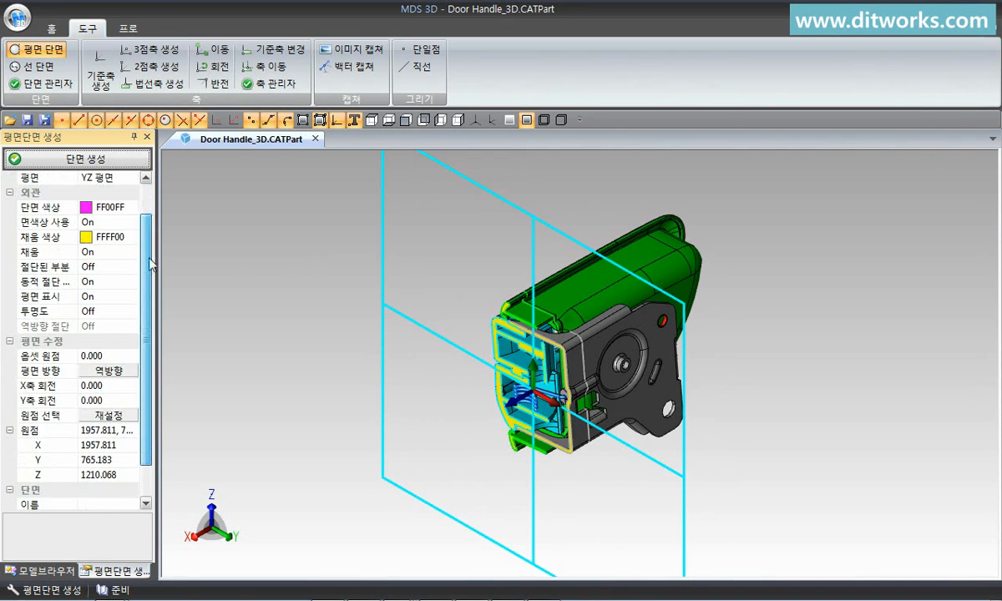
left_click(114, 420)
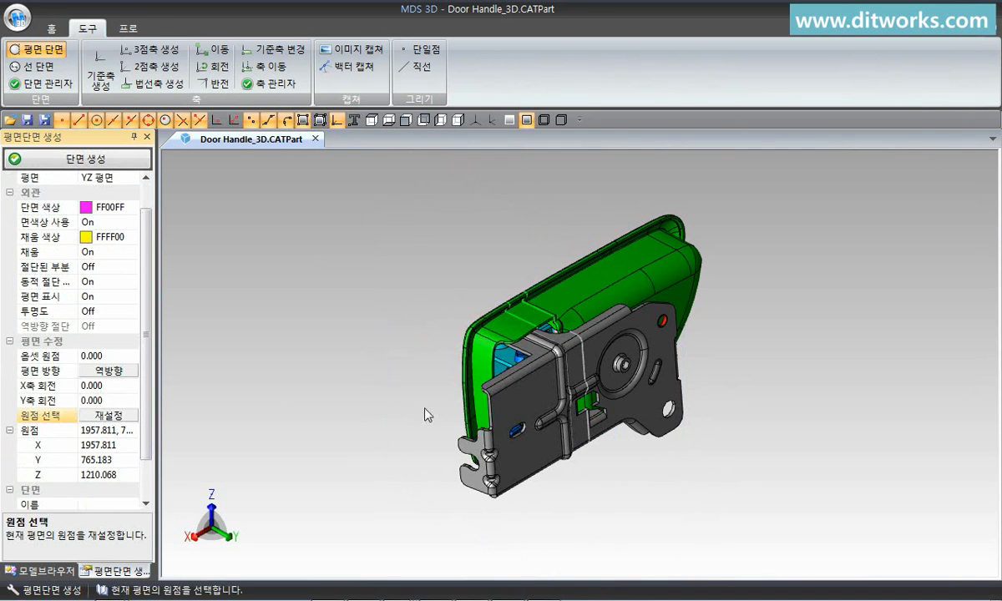
left_click(619, 368)
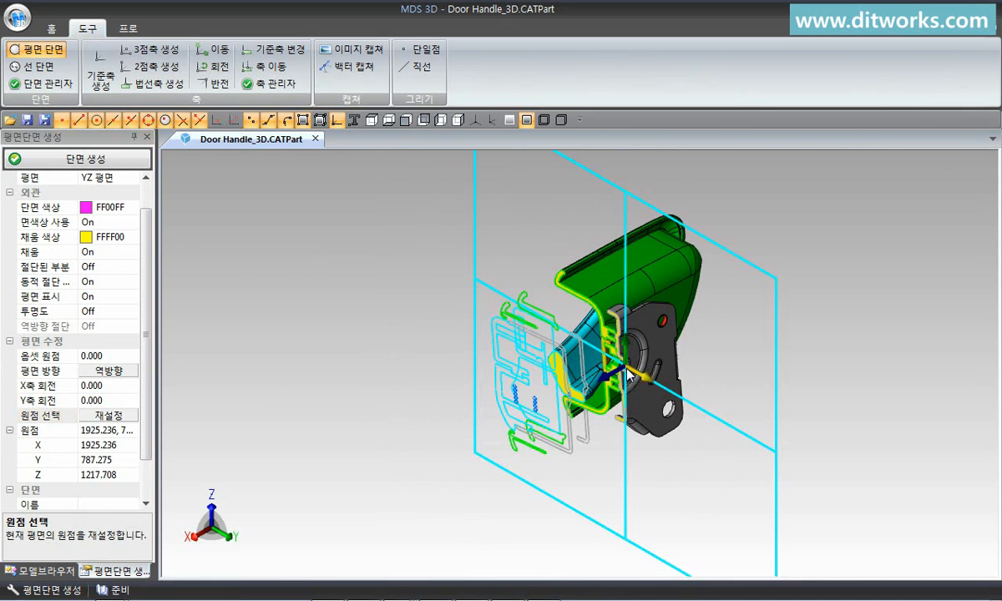
left_click(124, 172)
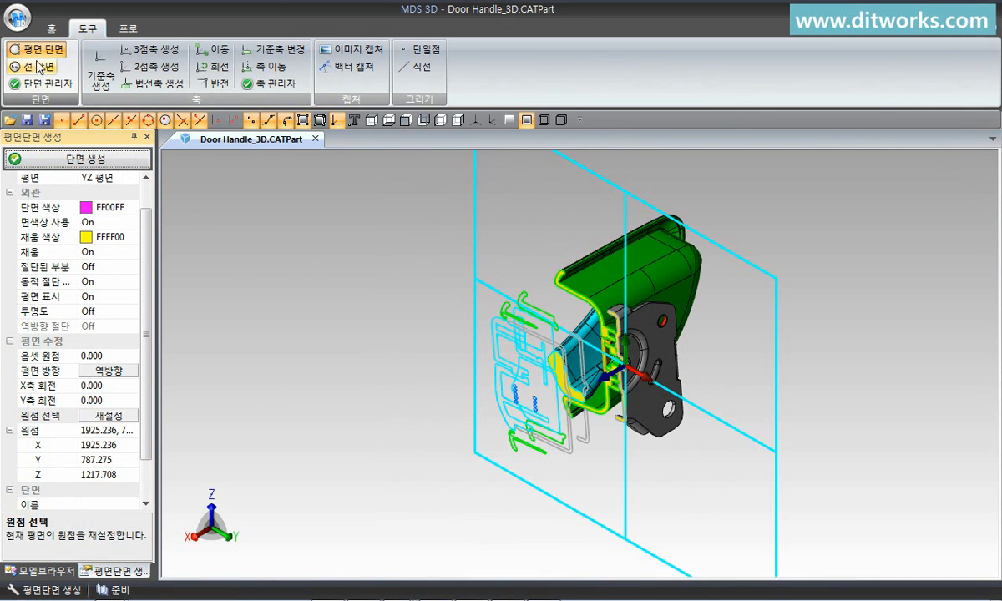
- Isolate the section through the boss center, SEC_X(1925.24), in the section manager so only its profile is shown
left_click(44, 83)
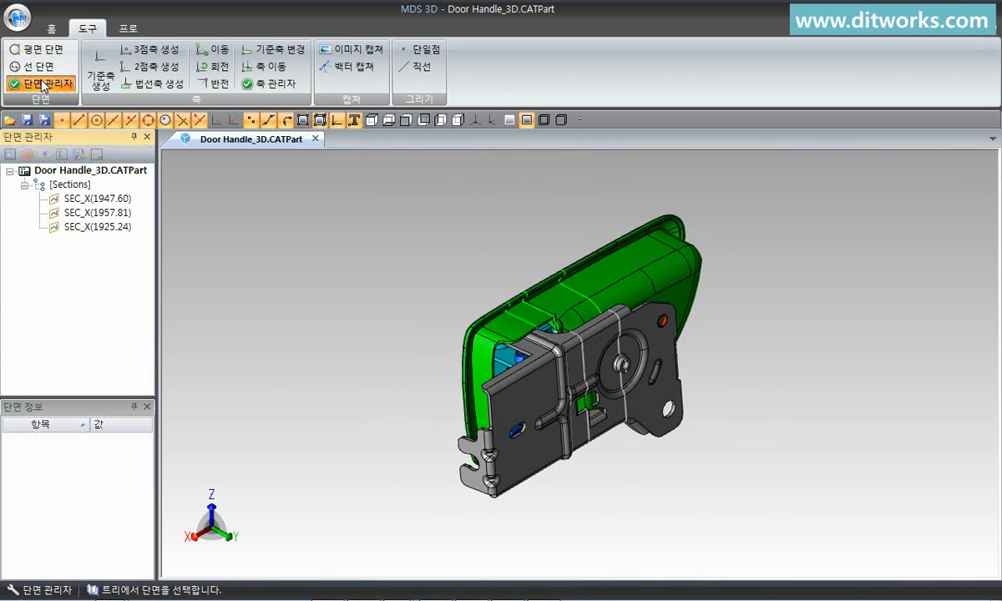
left_click(83, 228)
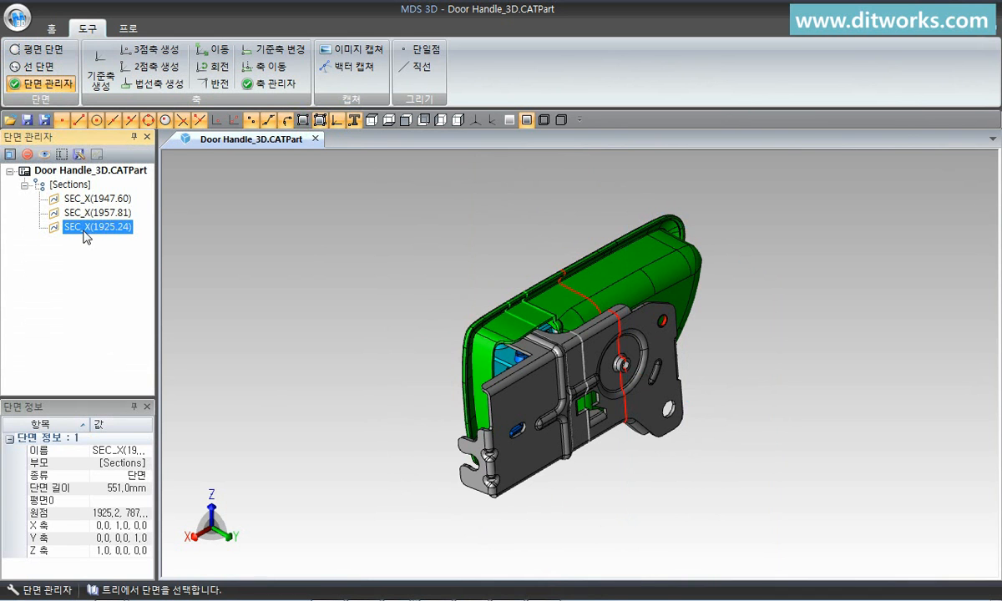
left_click(44, 154)
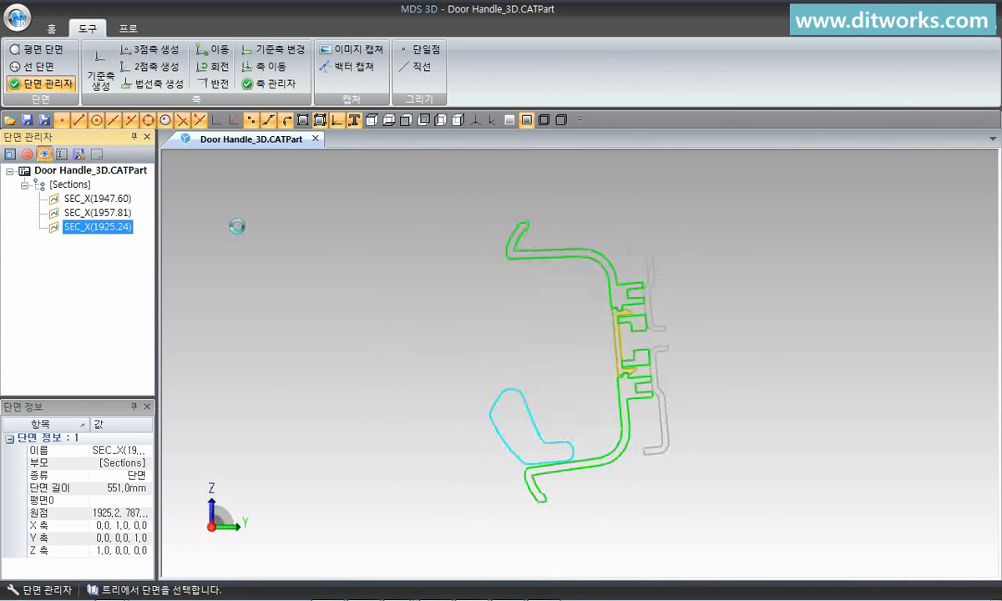
left_click(463, 317)
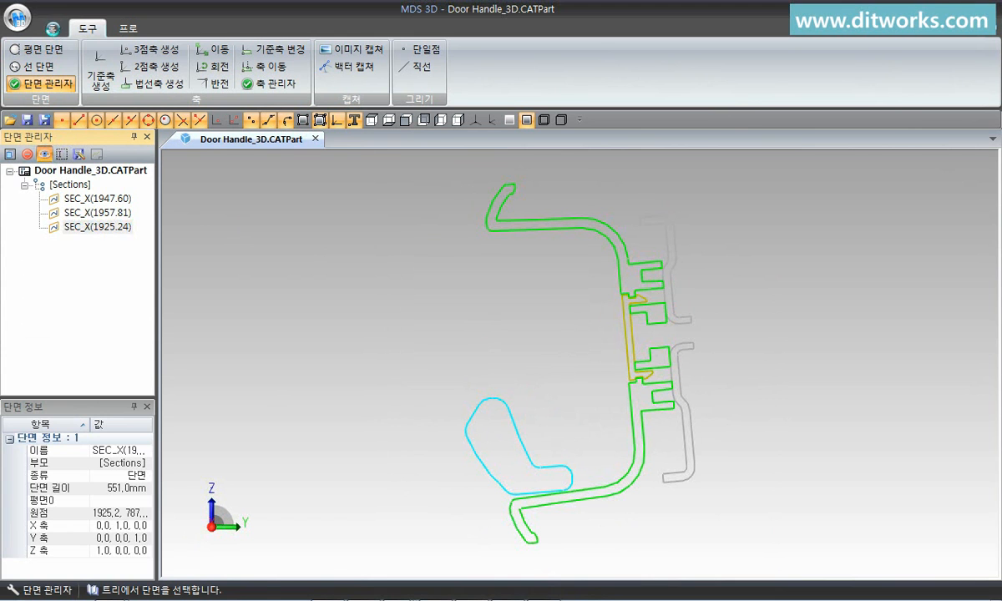
- Dimension the two-point distance across the gap between the facing ends of the bracket's section profile, placing the label outside the profile
left_click(52, 30)
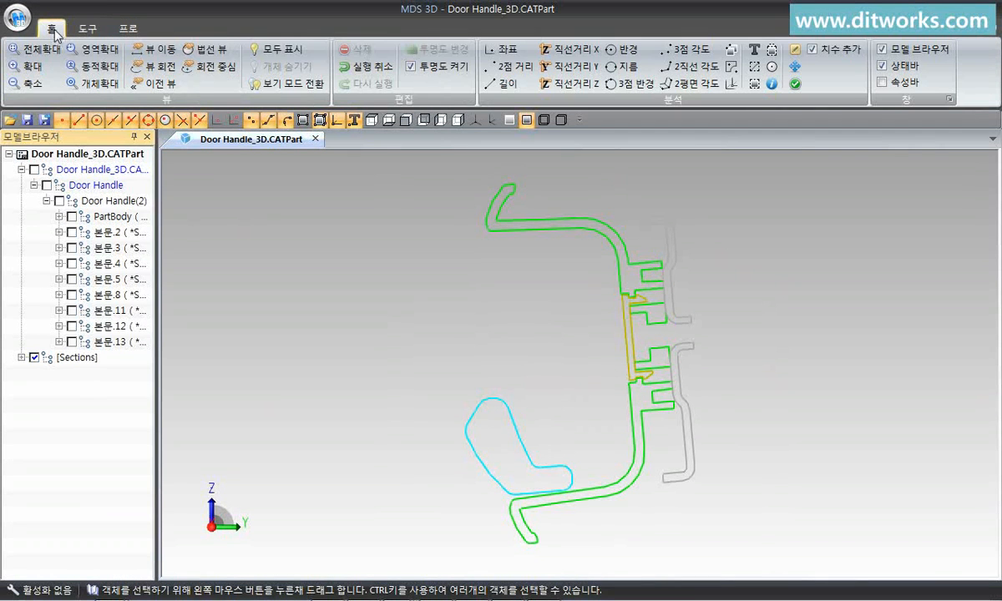
left_click(506, 66)
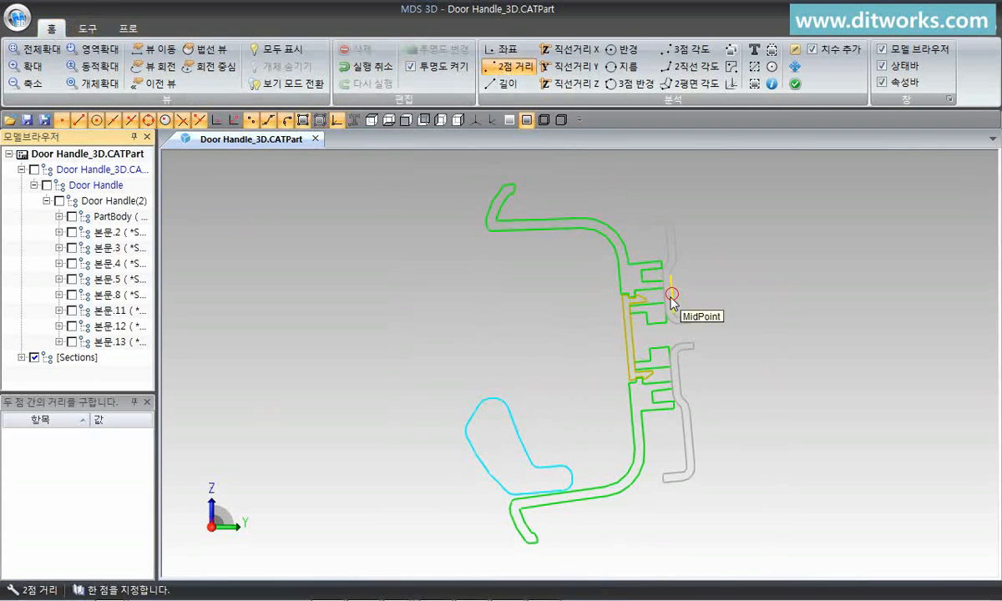
left_click(692, 343)
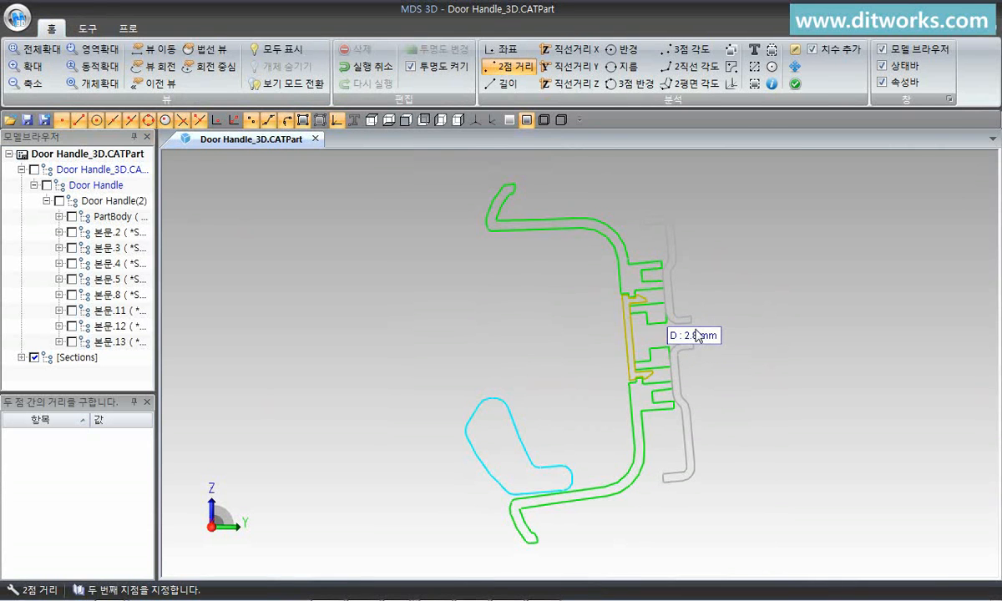
left_click(692, 322)
left_click(774, 328)
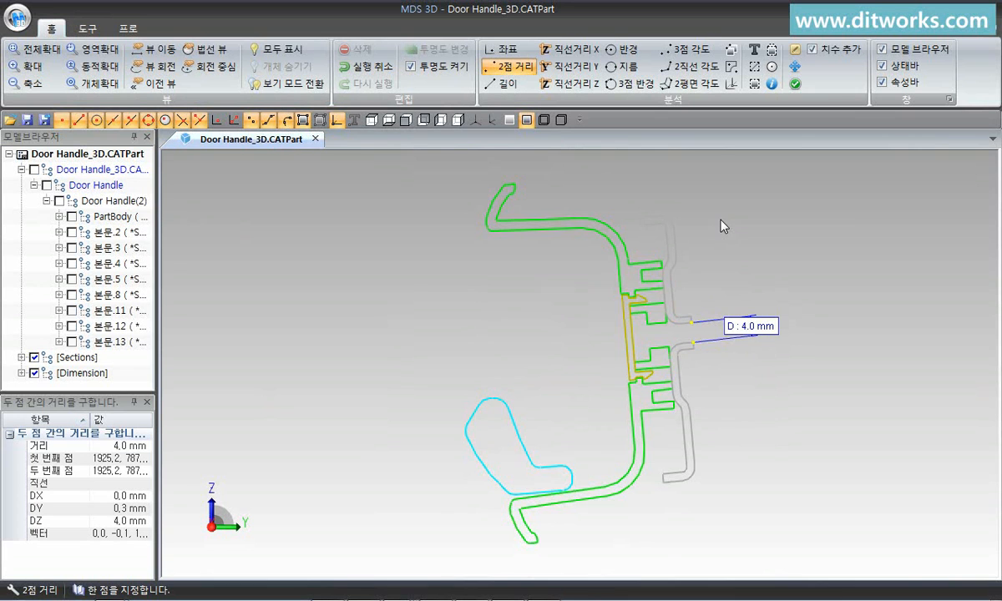
- Show all the hidden door handle parts again and return to the isometric view
right_click(675, 207)
left_click(705, 255)
left_click(471, 123)
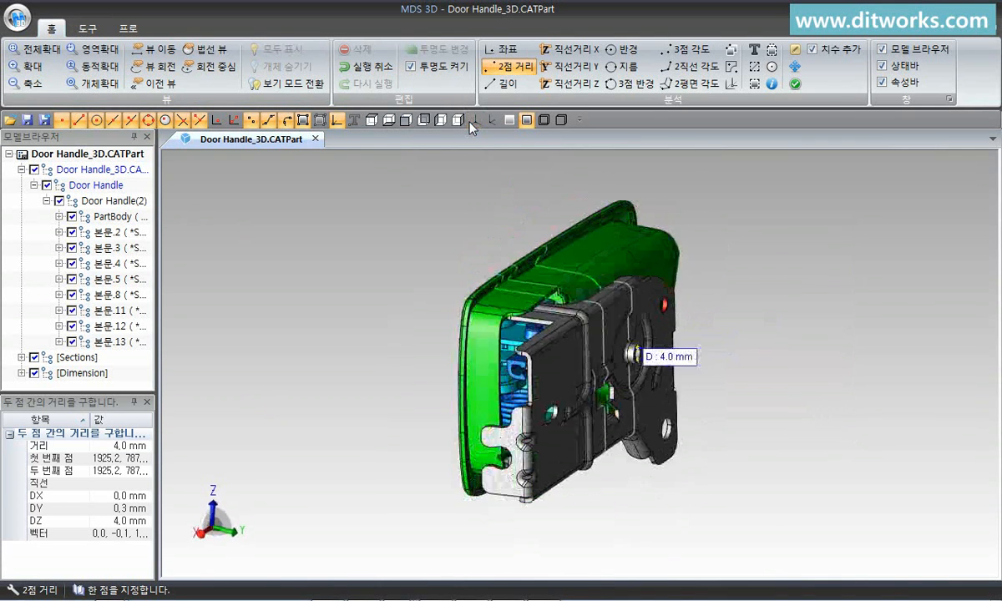
- Set the section SEC_X(1925.24) to be saved as DWG, version R14, with 2D Curve and Car Line enabled
left_click(85, 28)
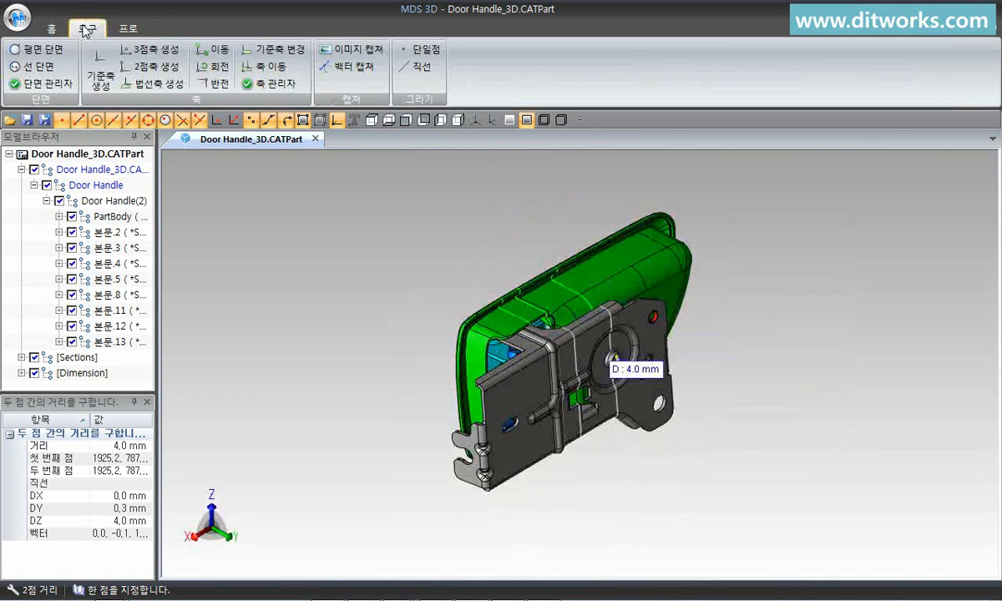
left_click(46, 84)
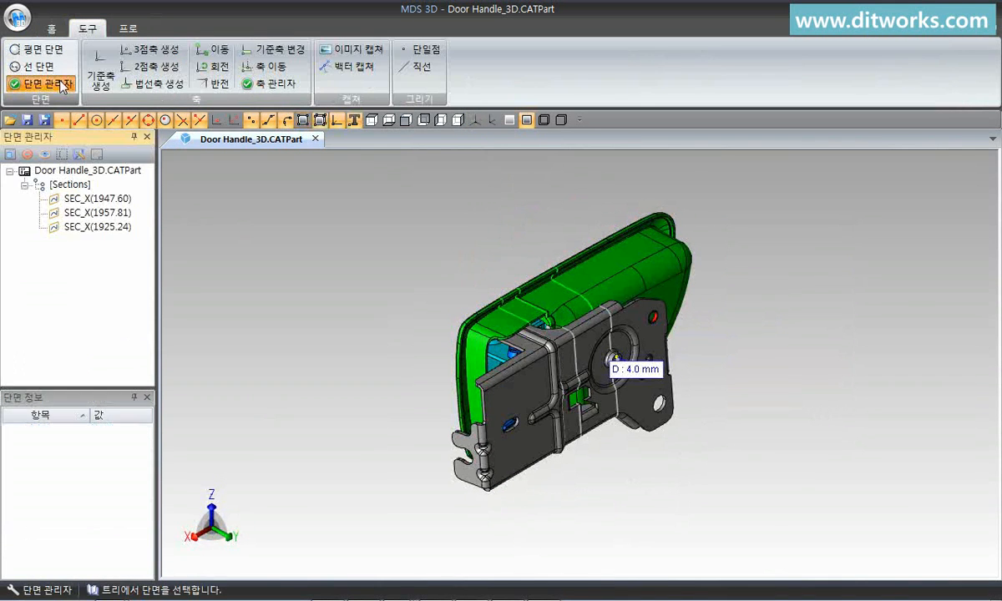
left_click(83, 226)
left_click(78, 154)
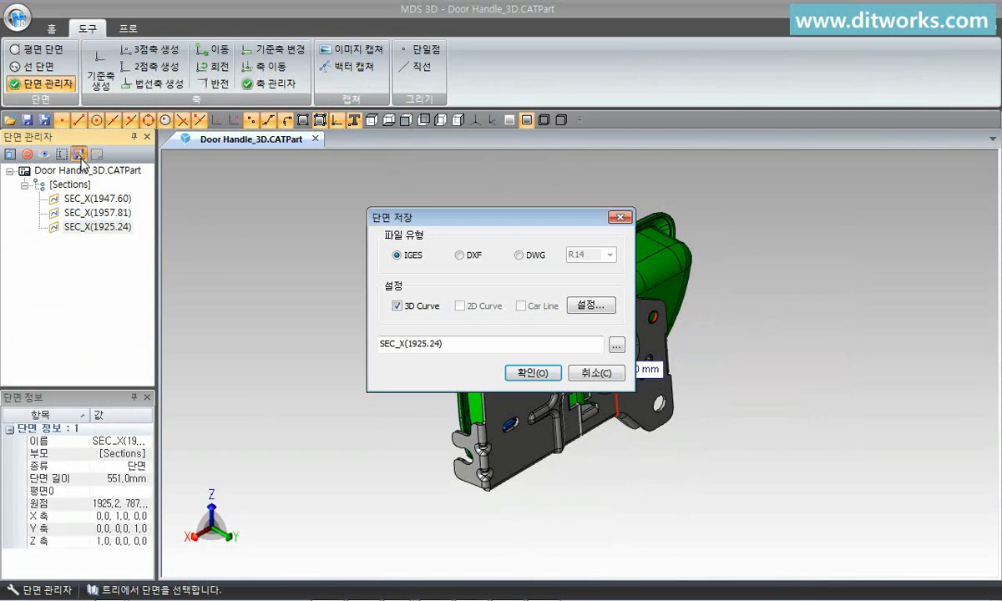
left_click(520, 256)
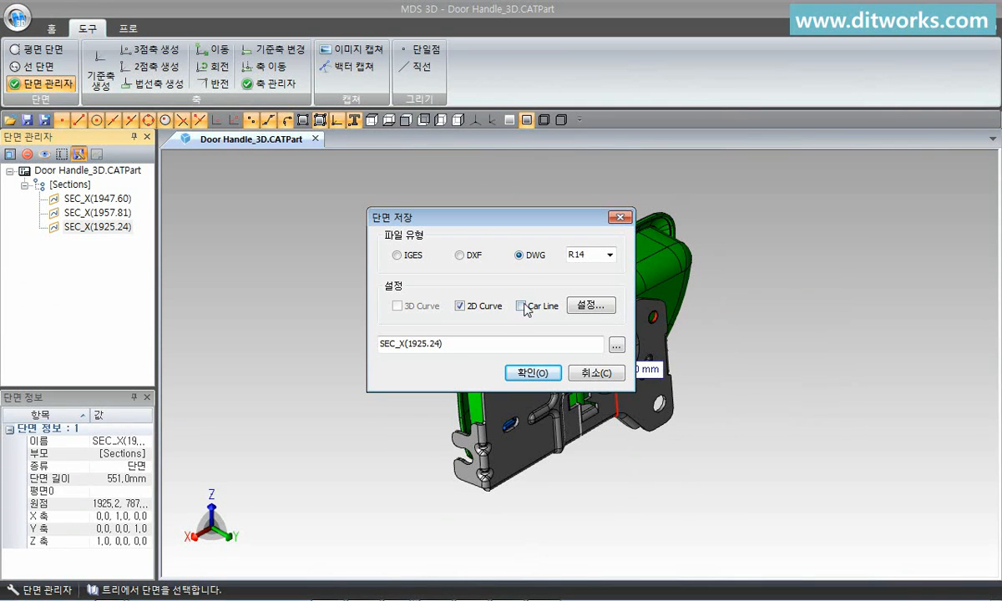
- Save the section as SEC_X(1925.24).dwg in the Demo folder and open the saved drawing
left_click(617, 344)
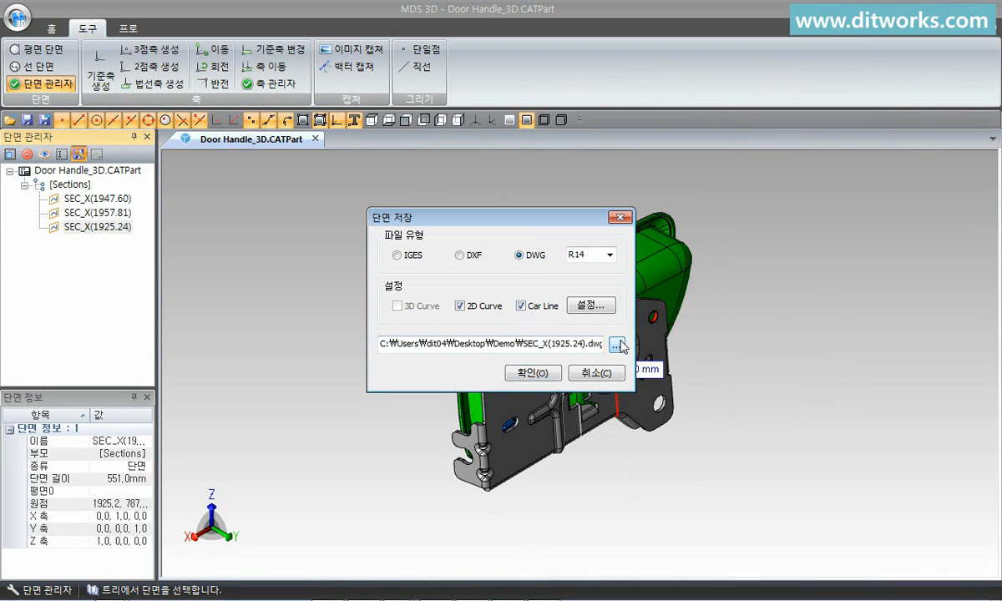
left_click(618, 345)
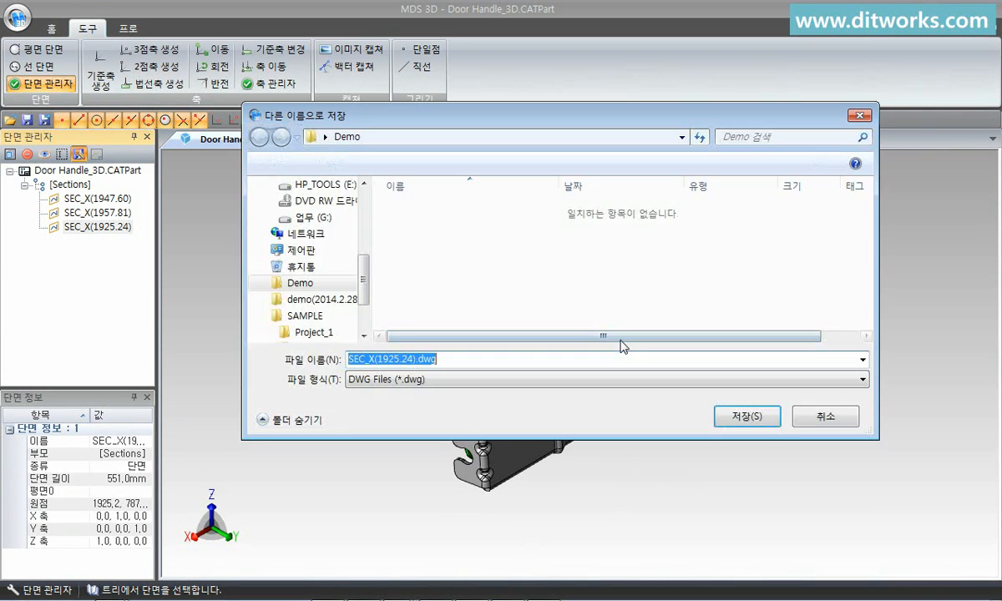
left_click(468, 360)
left_click(725, 416)
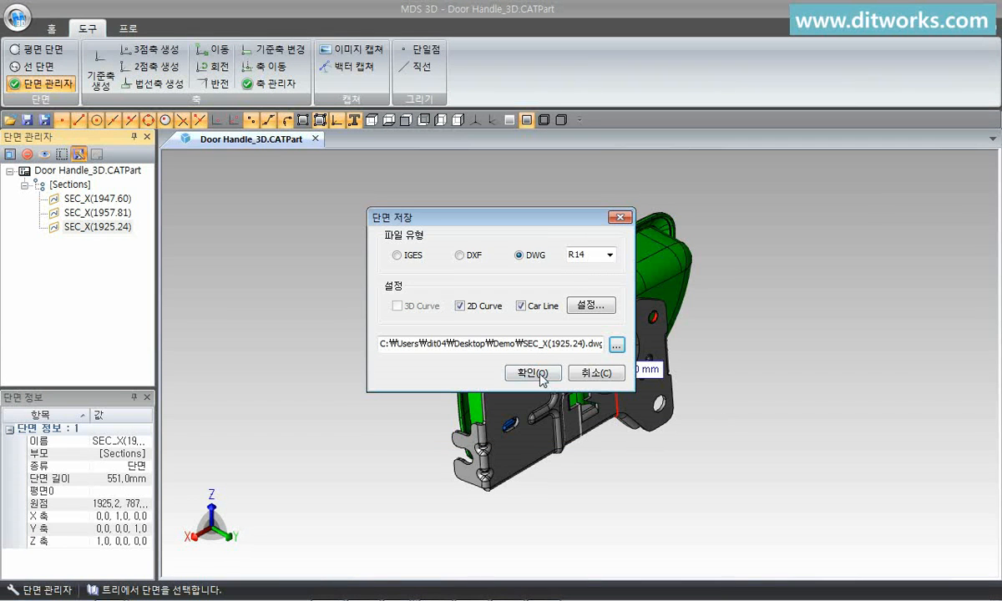
left_click(542, 375)
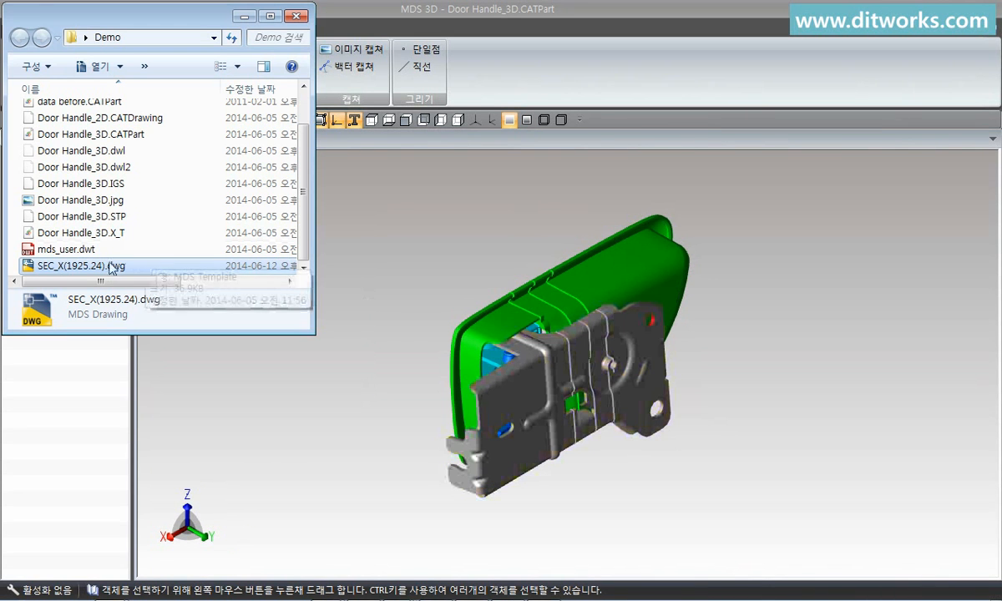
double_click(113, 266)
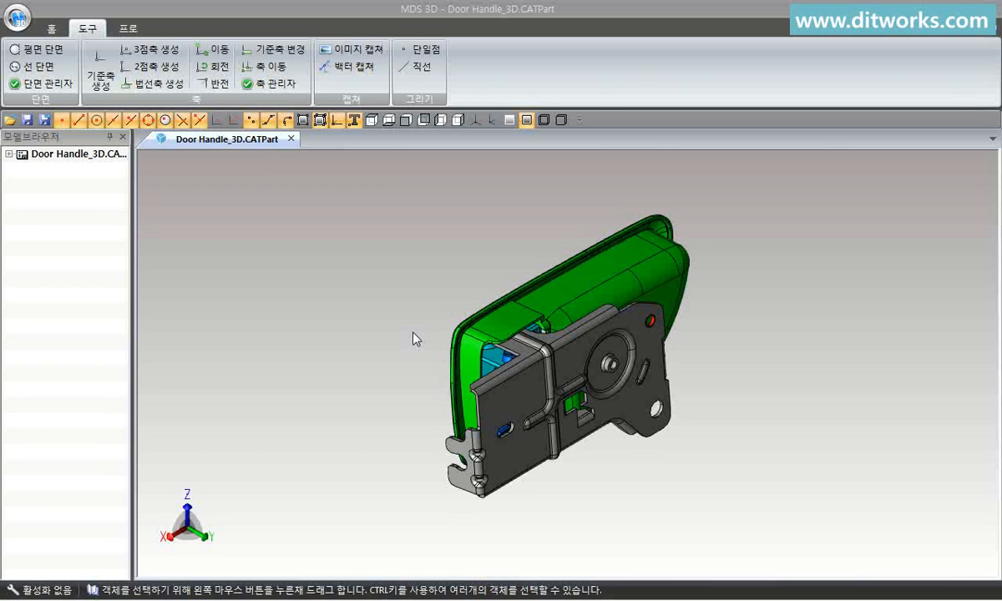
- Create a normal axis on the bracket's upper flange face and turn its X direction along the flange's long edge
left_click(373, 120)
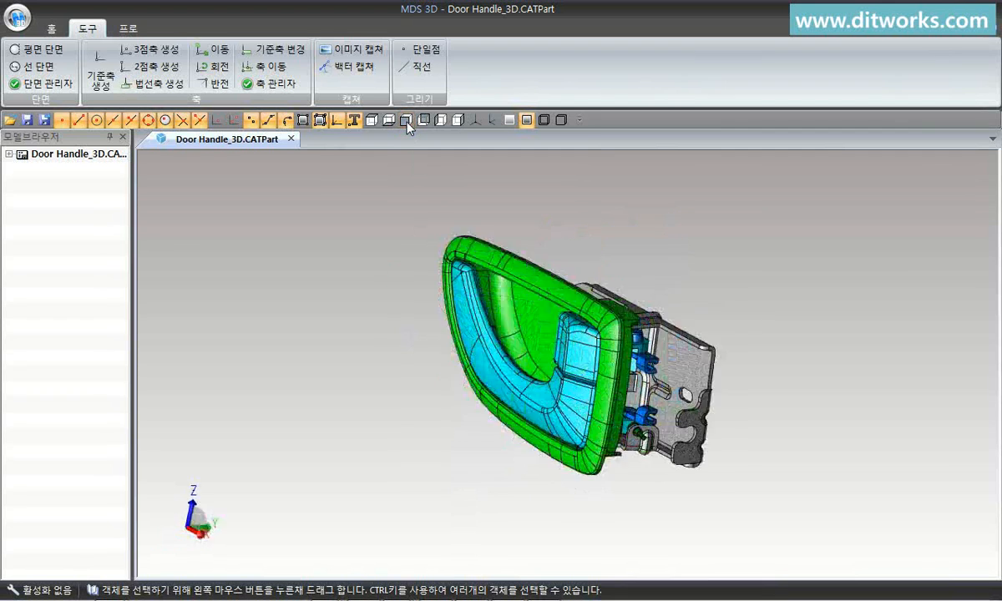
left_click(376, 122)
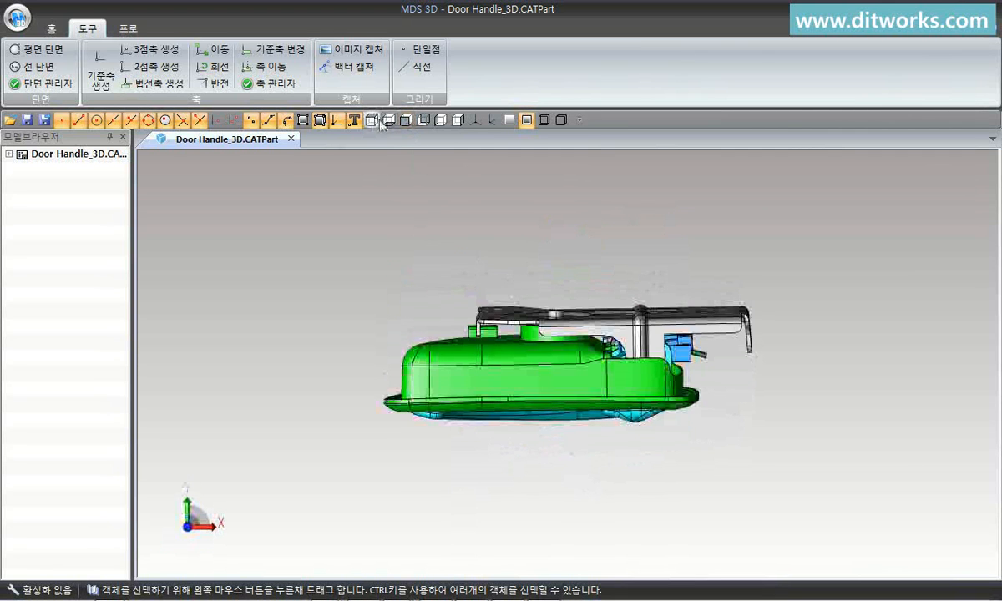
left_click(444, 124)
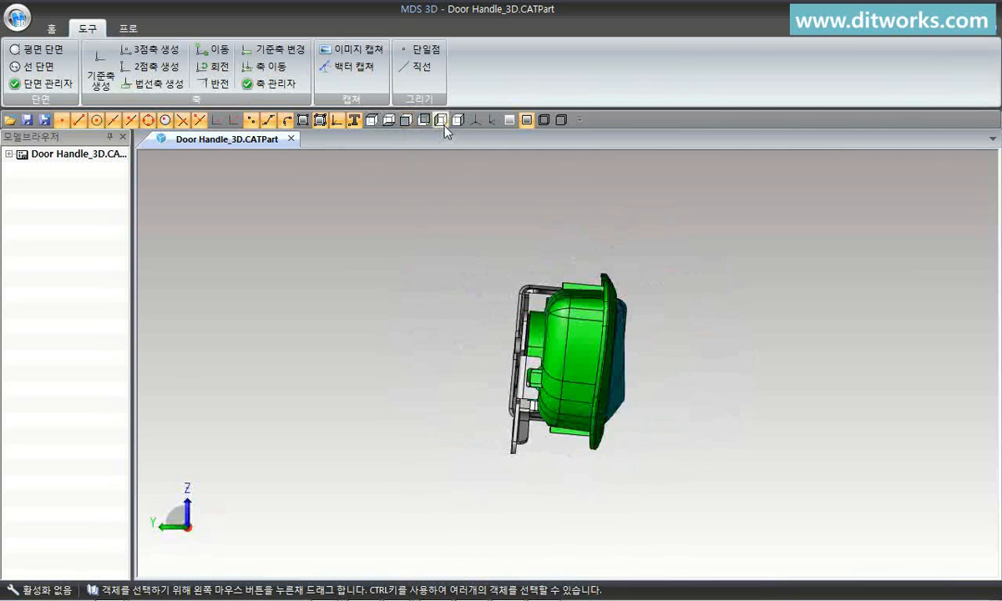
left_click(477, 122)
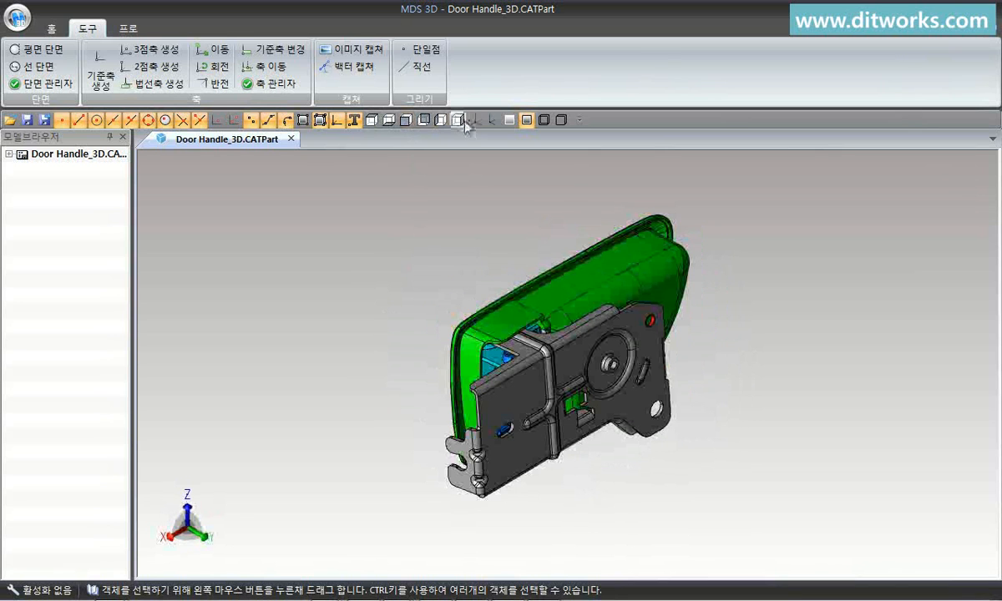
left_click(152, 84)
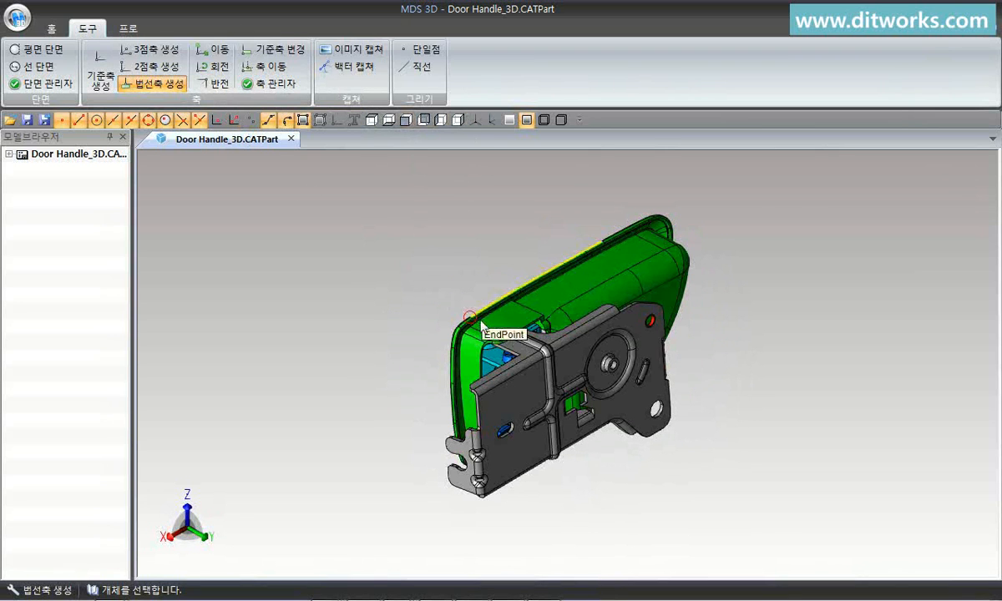
left_click(522, 361)
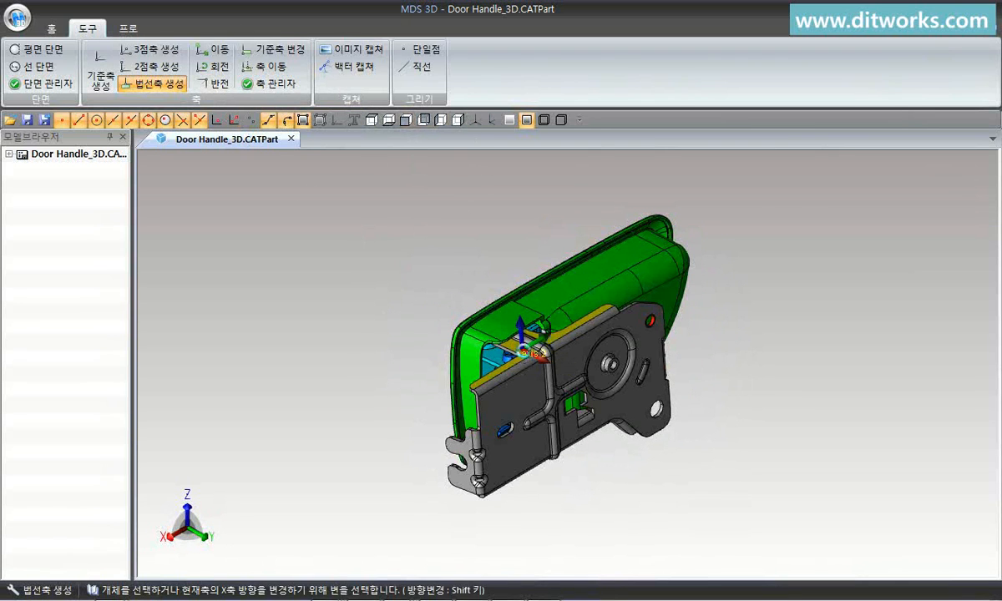
left_click(522, 368)
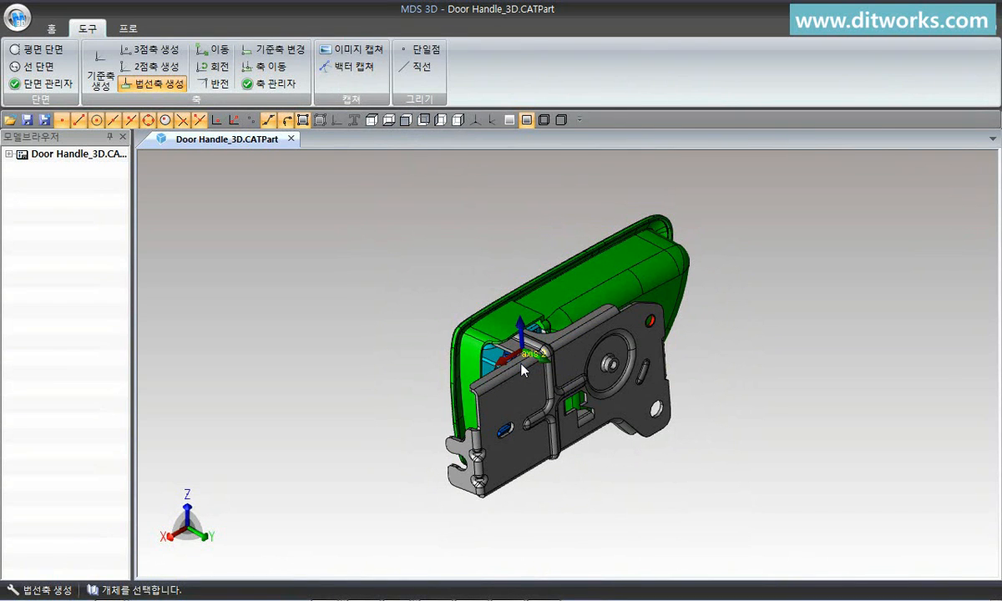
- Move axis 2 to the bracket's upper end corner at X 2002.989, Y 782.030, Z 1241.489
left_click(216, 49)
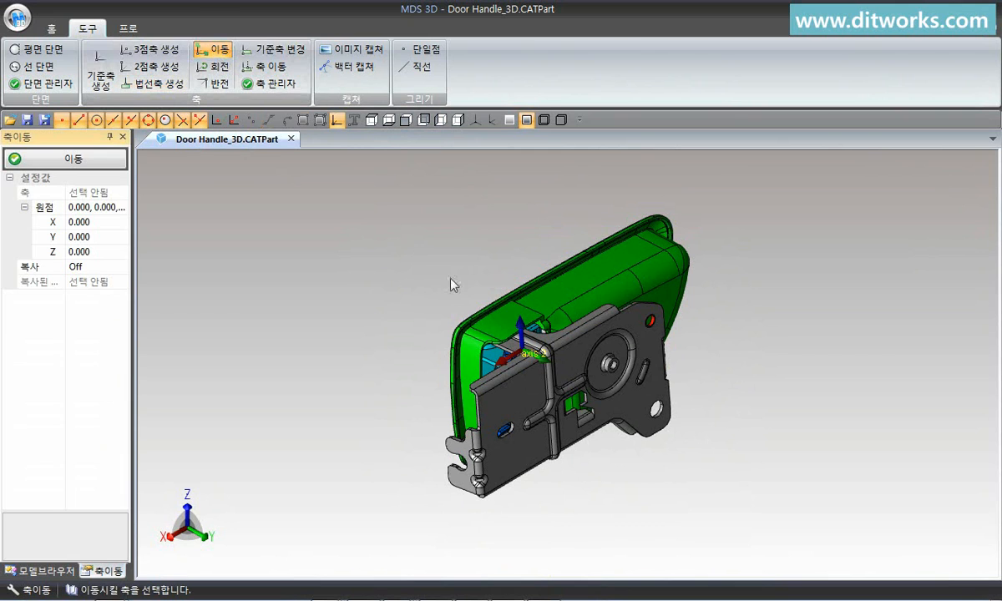
left_click(521, 351)
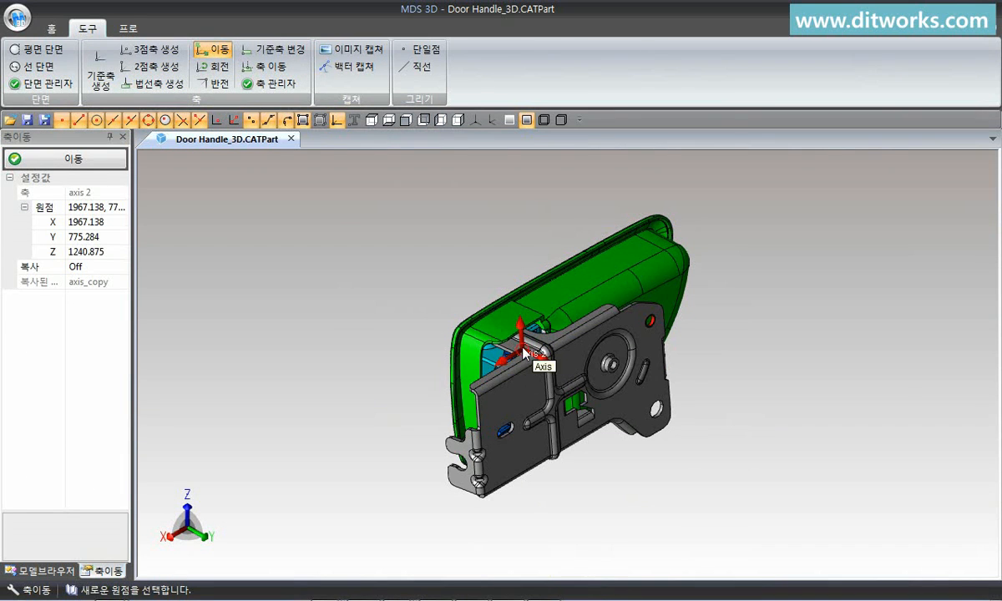
left_click(473, 390)
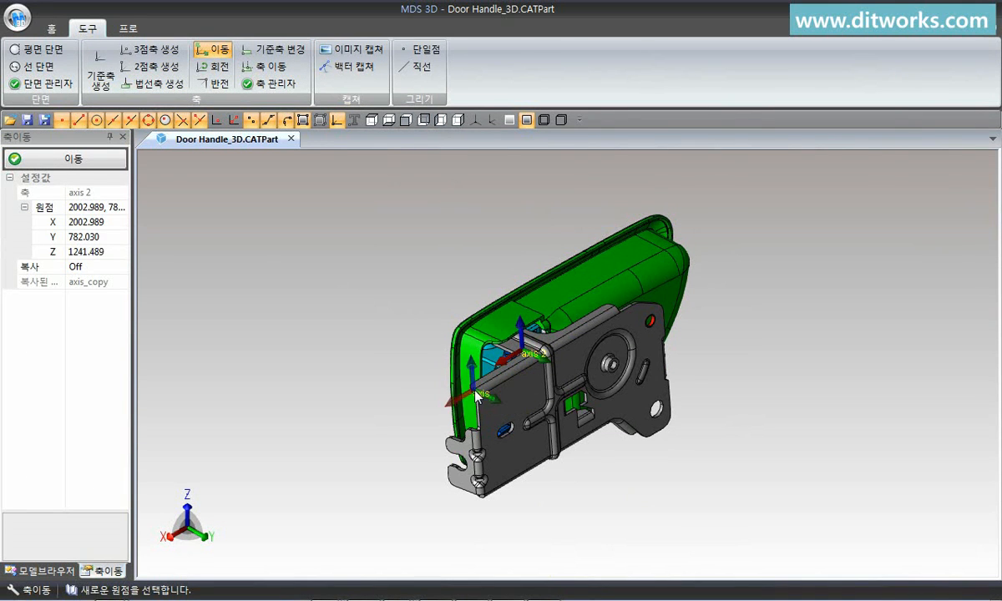
left_click(112, 158)
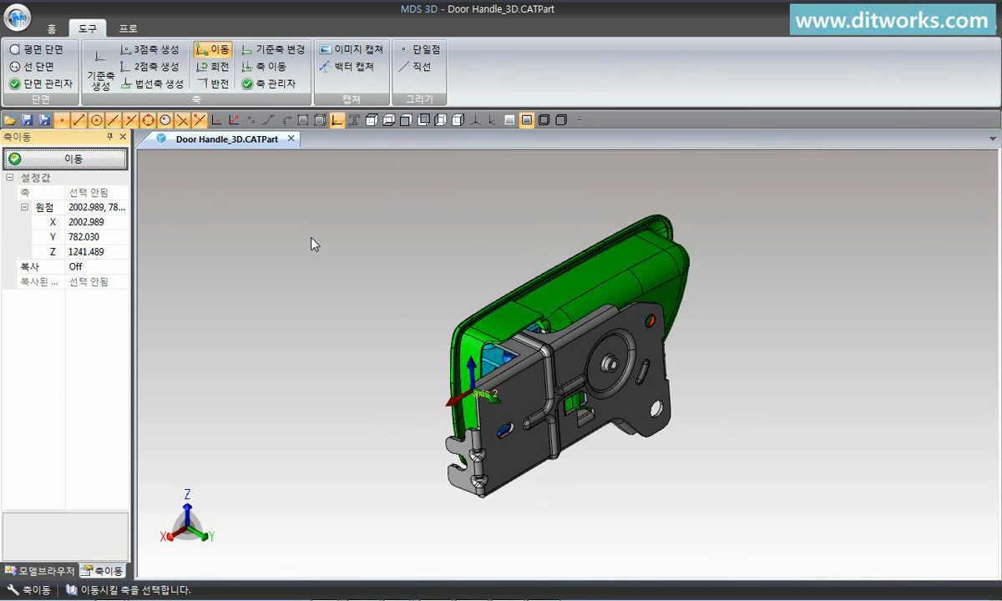
- Make axis 2 the reference axis of the model and check the realigned handle in the standard views
left_click(258, 60)
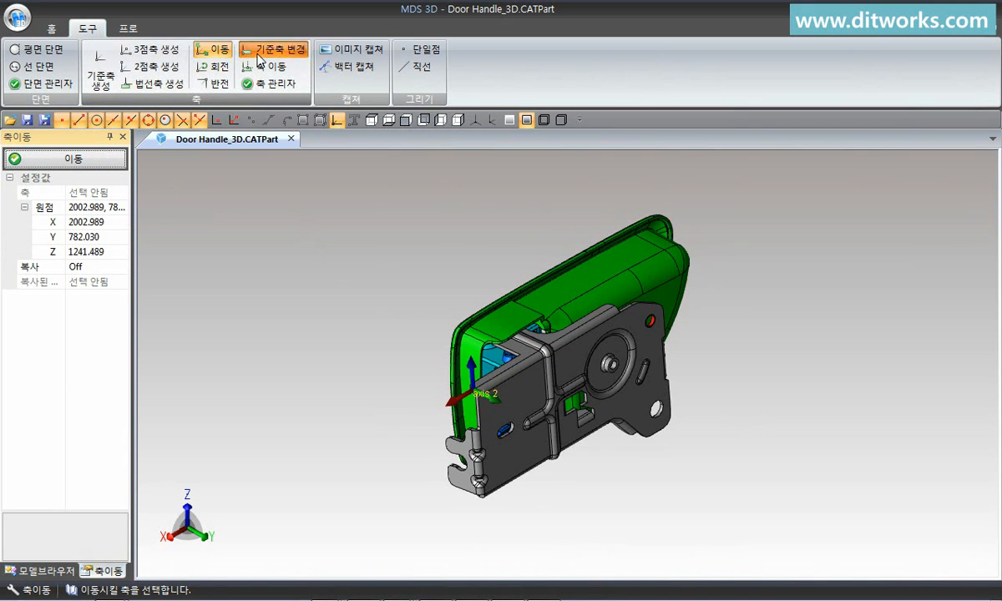
left_click(477, 383)
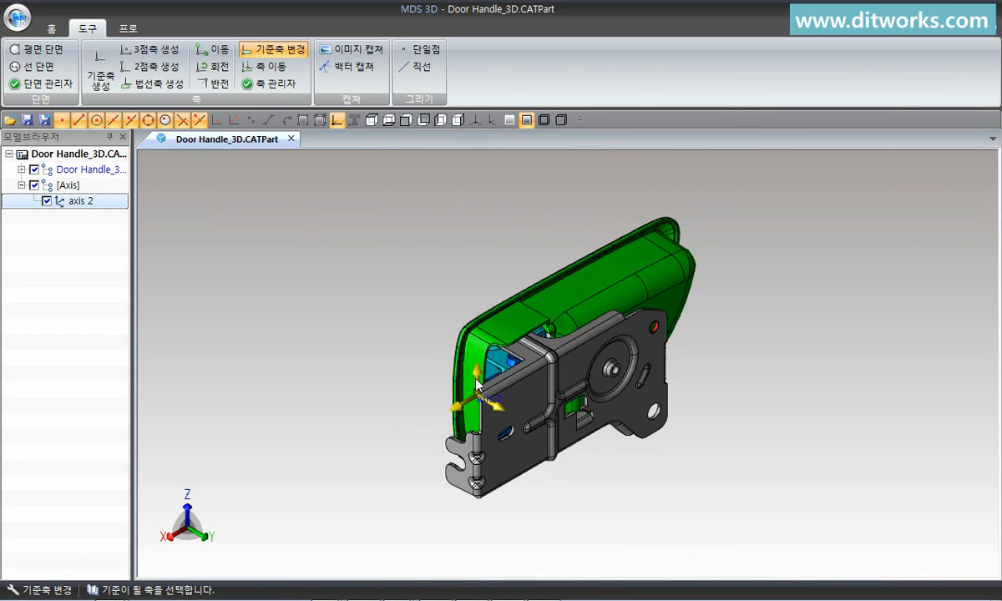
left_click(406, 120)
left_click(421, 121)
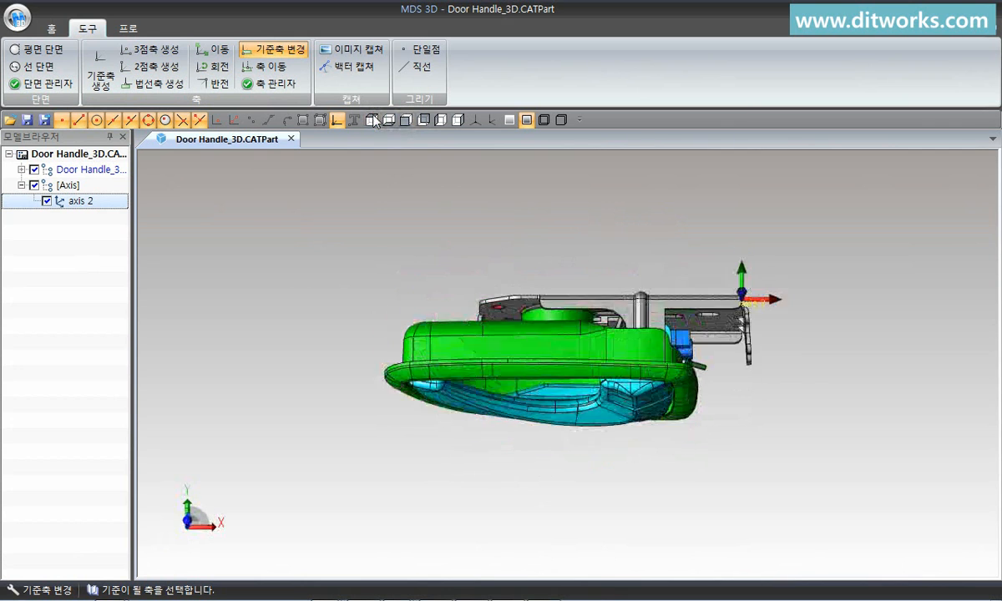
left_click(439, 123)
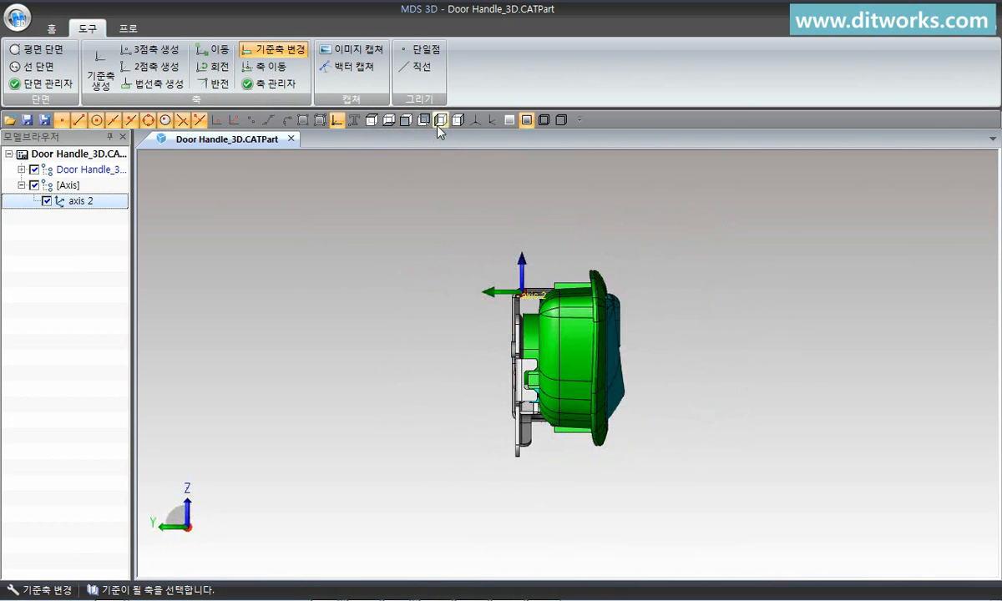
left_click(474, 123)
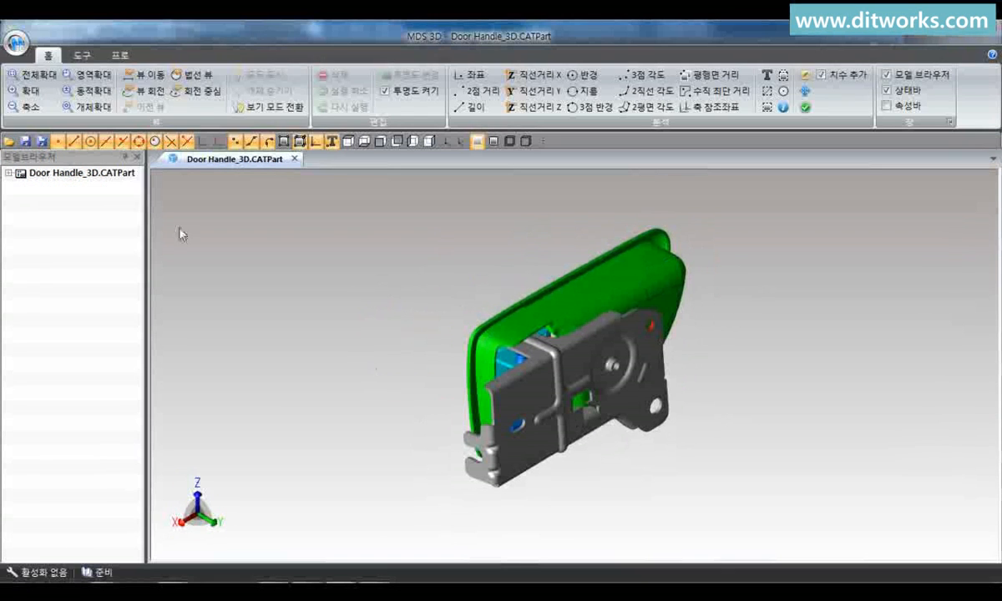
- Export the model with 3D data, 3rd Angle Projection & ISO 2D views and Car Lines as Door Handle_3D.dwg, and open it in MODView
left_click(17, 48)
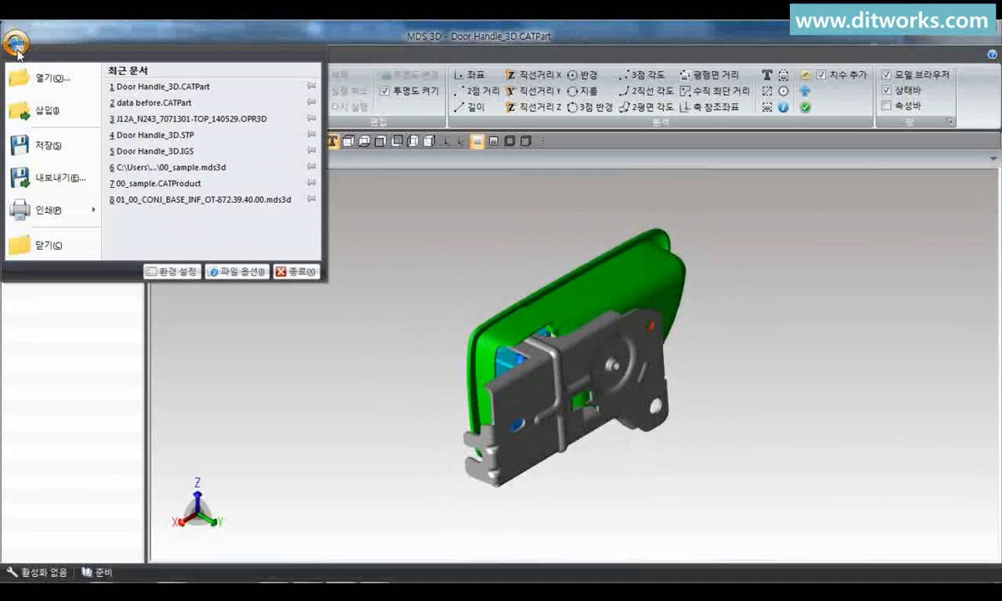
left_click(50, 177)
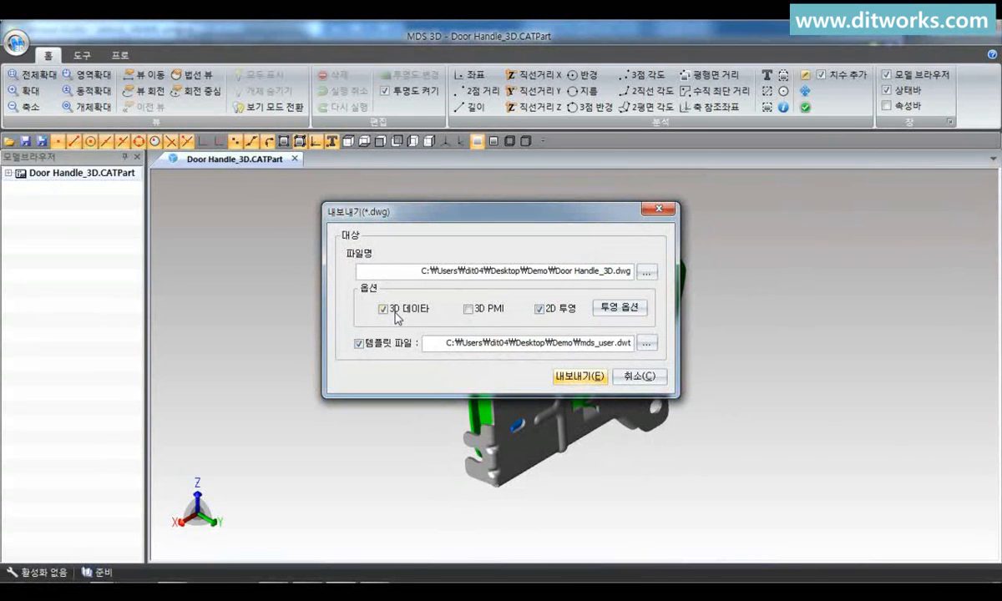
left_click(618, 307)
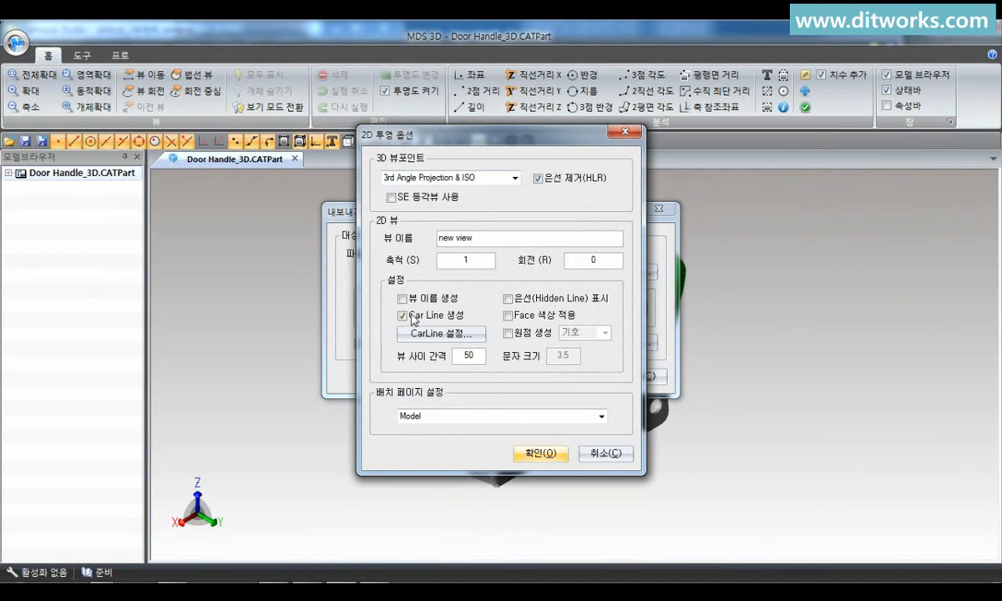
left_click(537, 454)
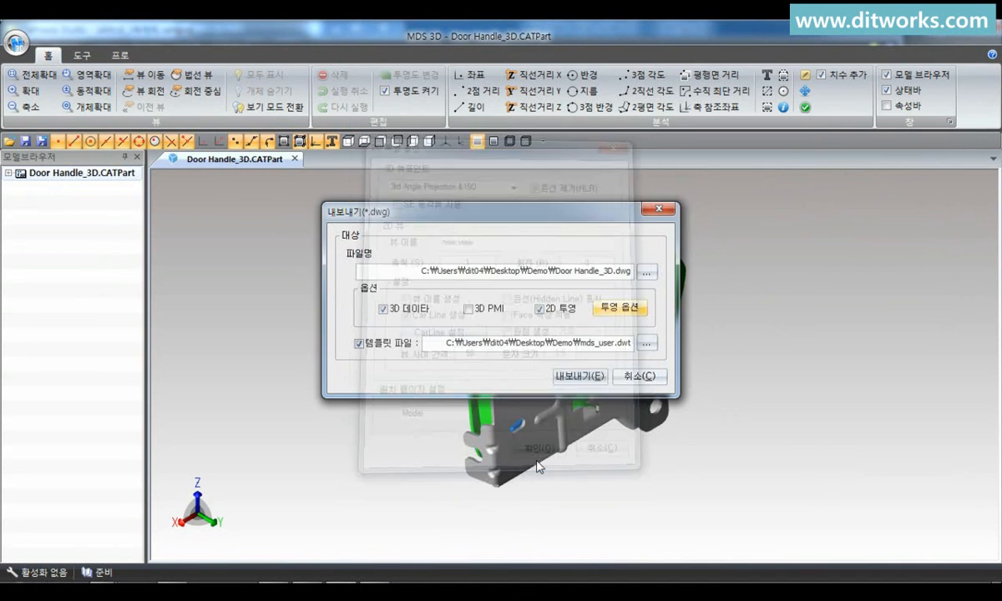
left_click(578, 375)
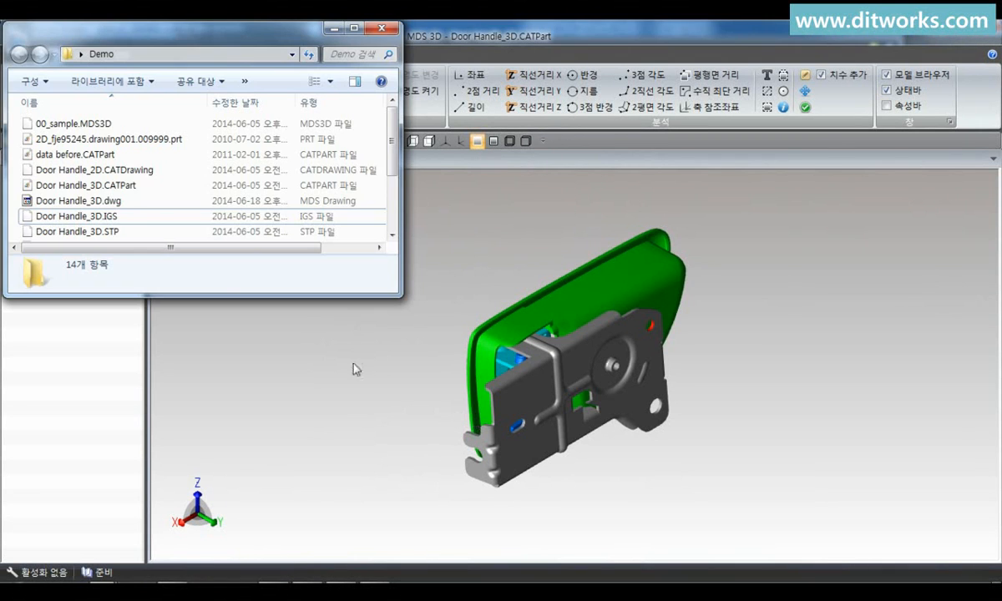
double_click(125, 200)
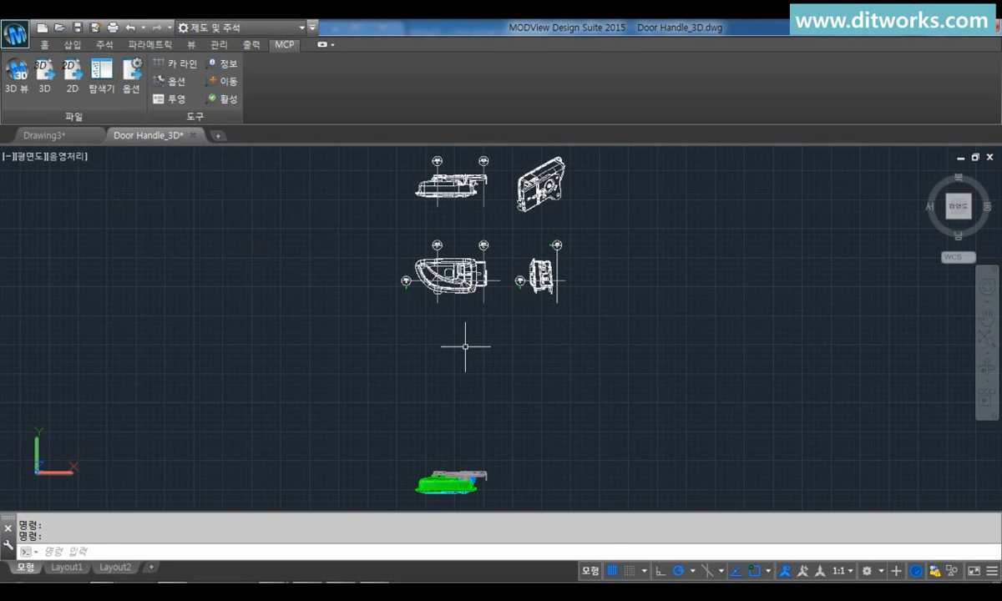
- Add a horizontal linear dimension for the overall length of the handle's front view, placed above the car line bubbles
scroll(450, 241, "up", 6)
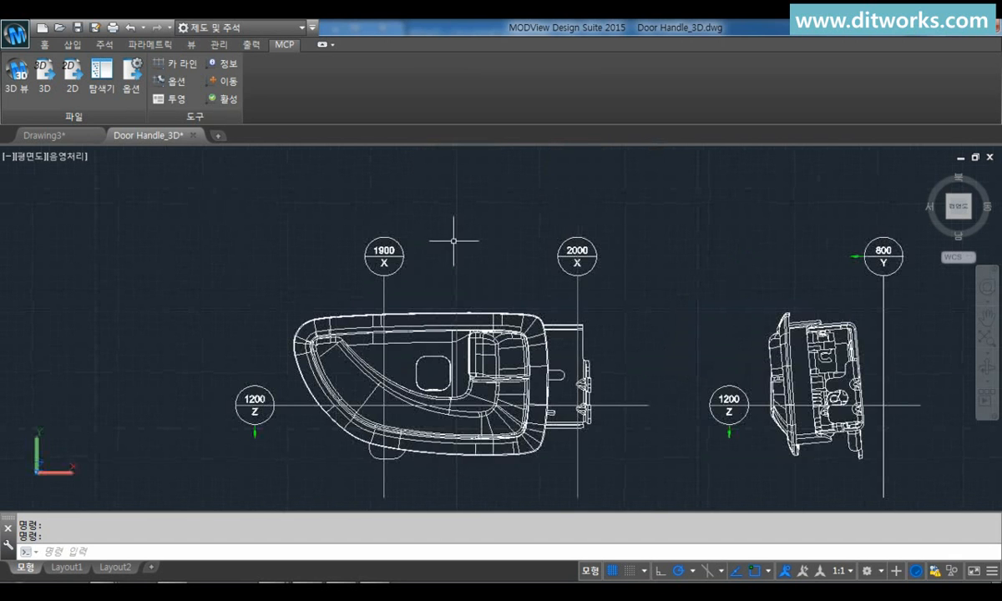
left_click(104, 43)
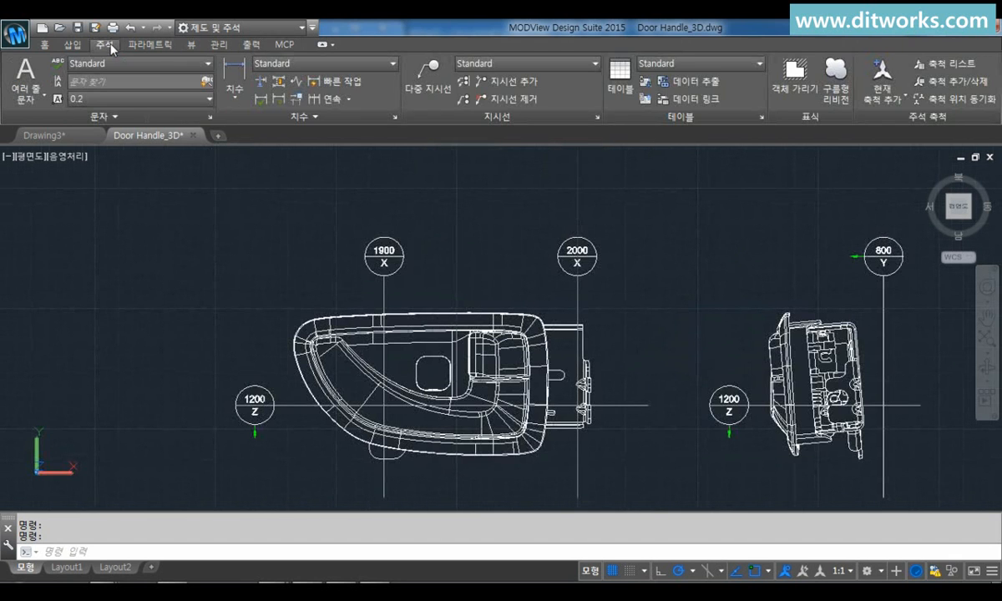
left_click(236, 77)
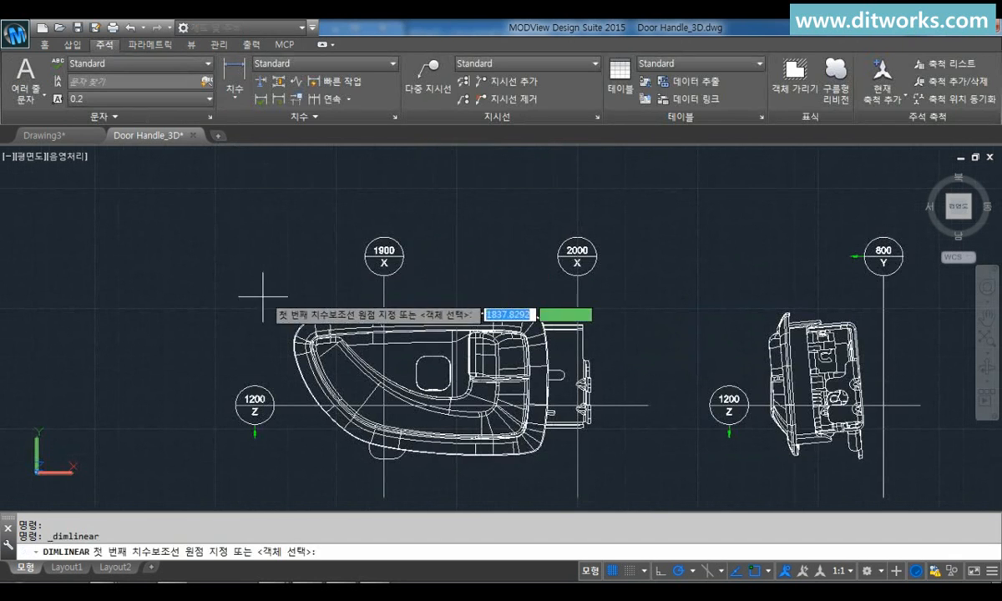
left_click(294, 341)
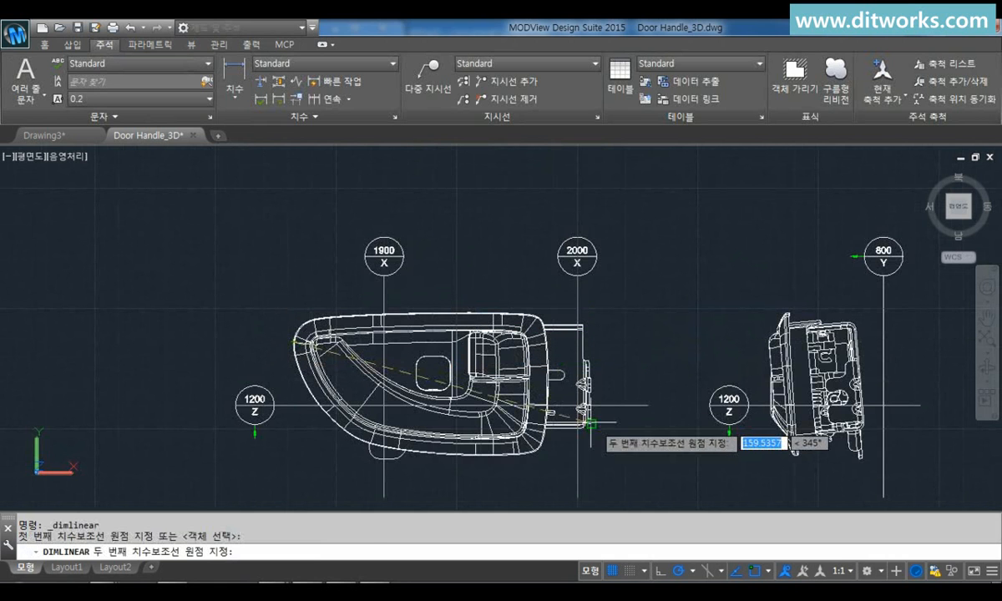
left_click(589, 372)
left_click(444, 194)
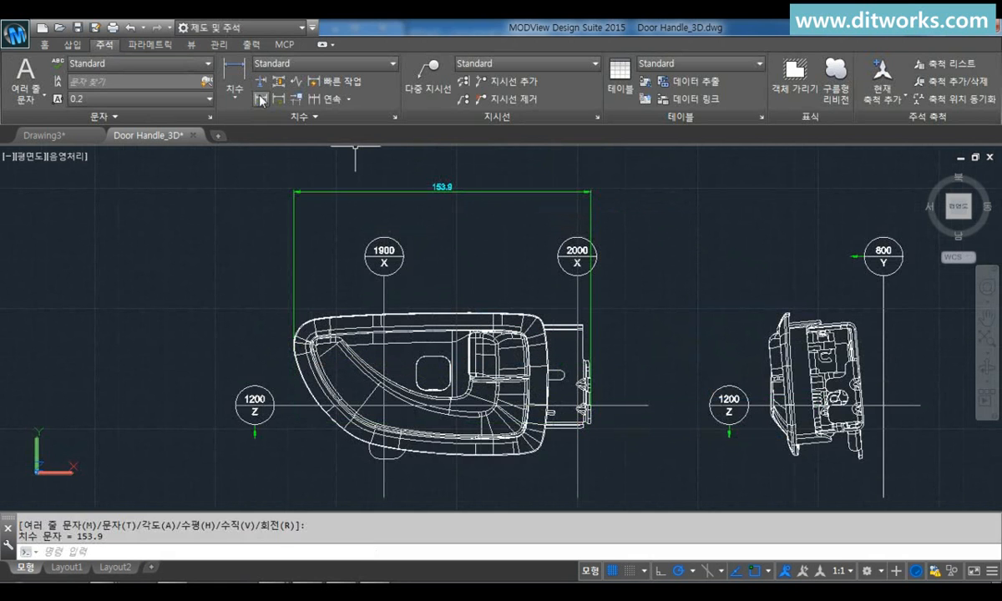
- Add a vertical linear dimension for the height of the handle's front view, placed outside the 1200 Z car line bubble
left_click(234, 80)
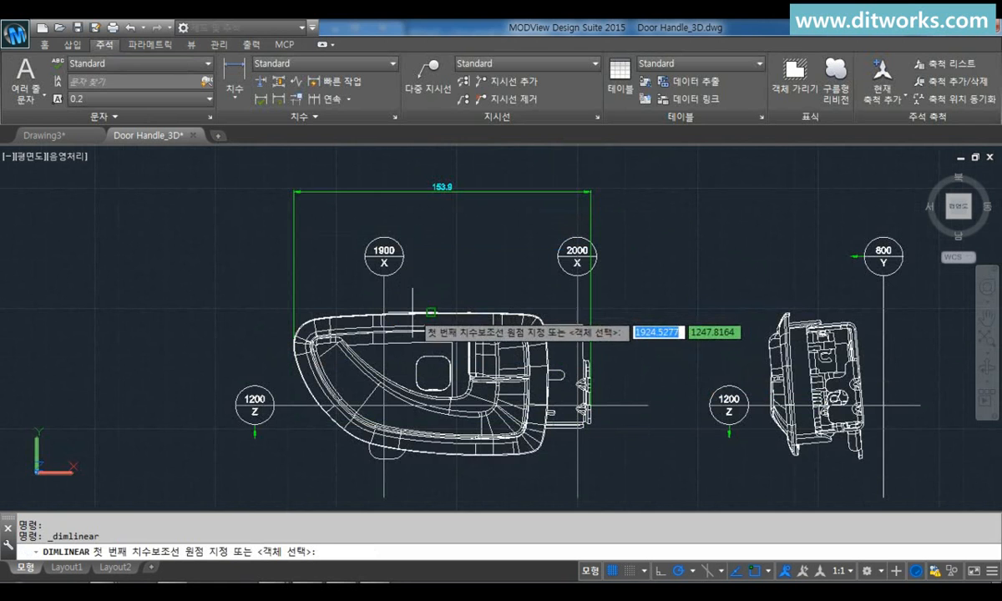
left_click(428, 316)
left_click(424, 454)
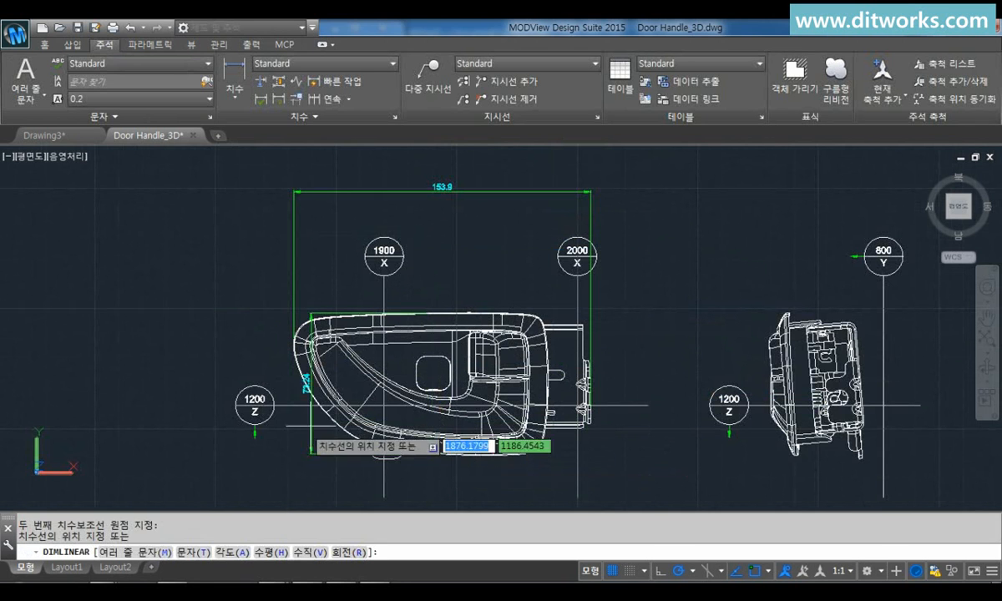
left_click(181, 397)
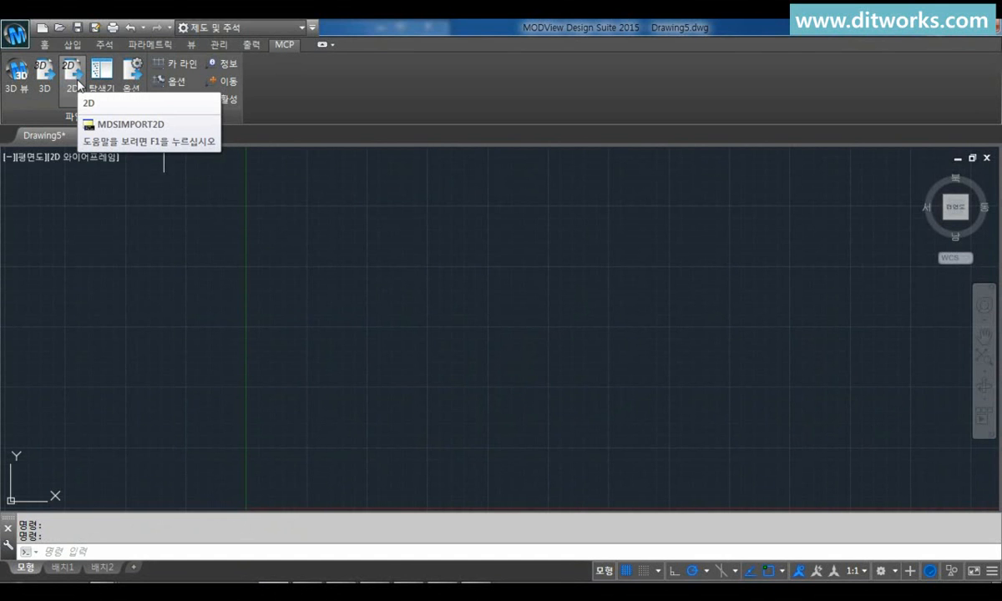
- Import the 2D drawing Door Handle_2D.CATDrawing from the Demo folder into the empty drawing
left_click(78, 83)
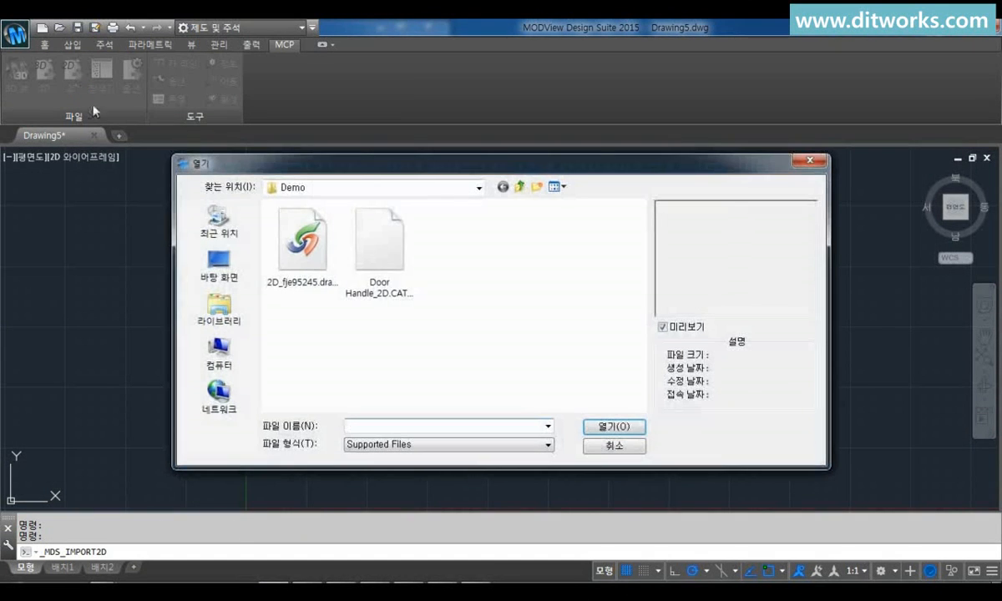
left_click(398, 293)
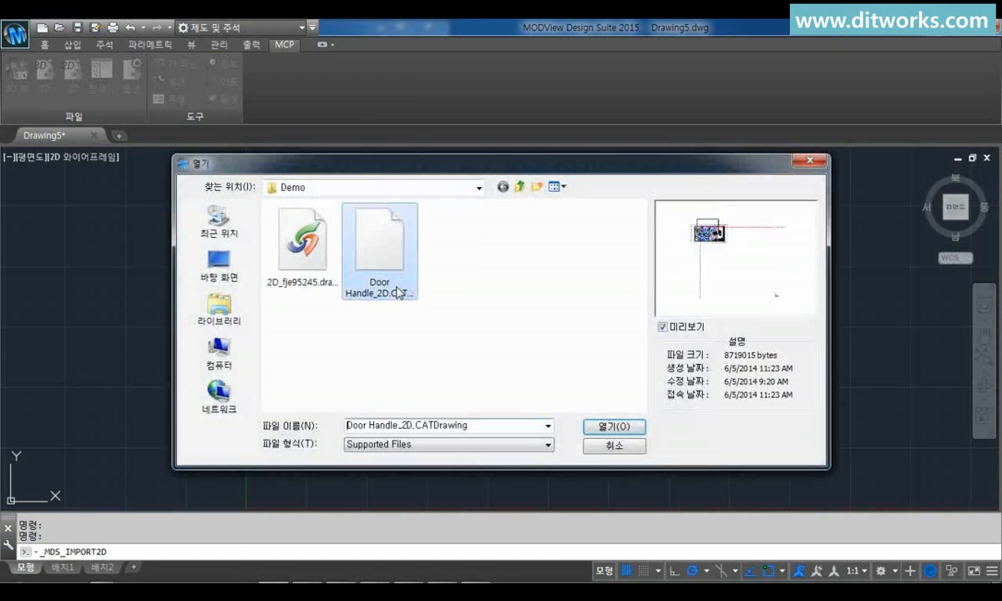
left_click(603, 429)
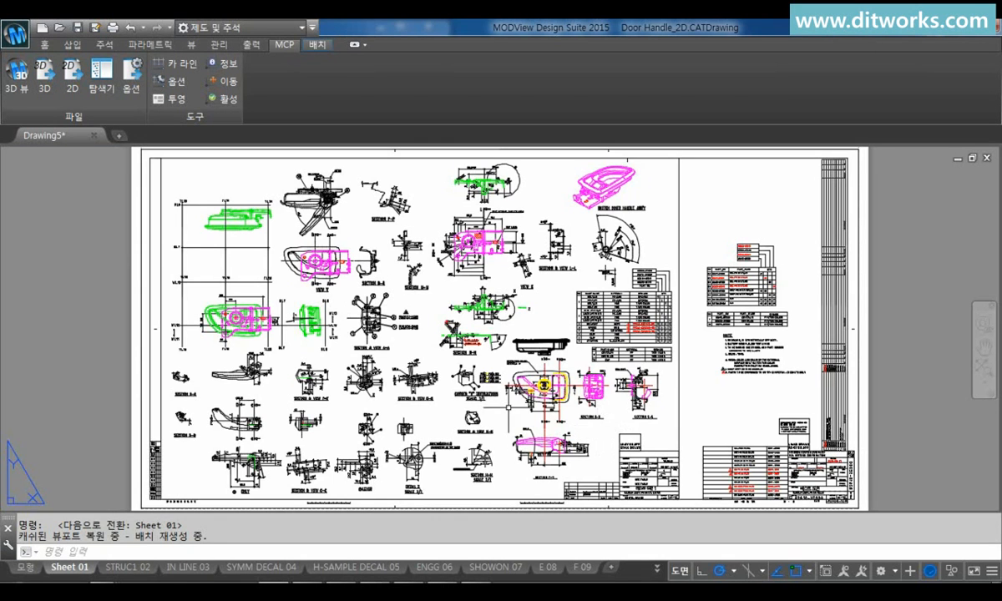
- Stretch the vertical 13 dimension beside the cover view on Sheet 01 farther outward, beyond the section T arrow
mouse_move(509, 407)
middle_mouse_down()
mouse_move(282, 406)
mouse_move(486, 409)
middle_mouse_up()
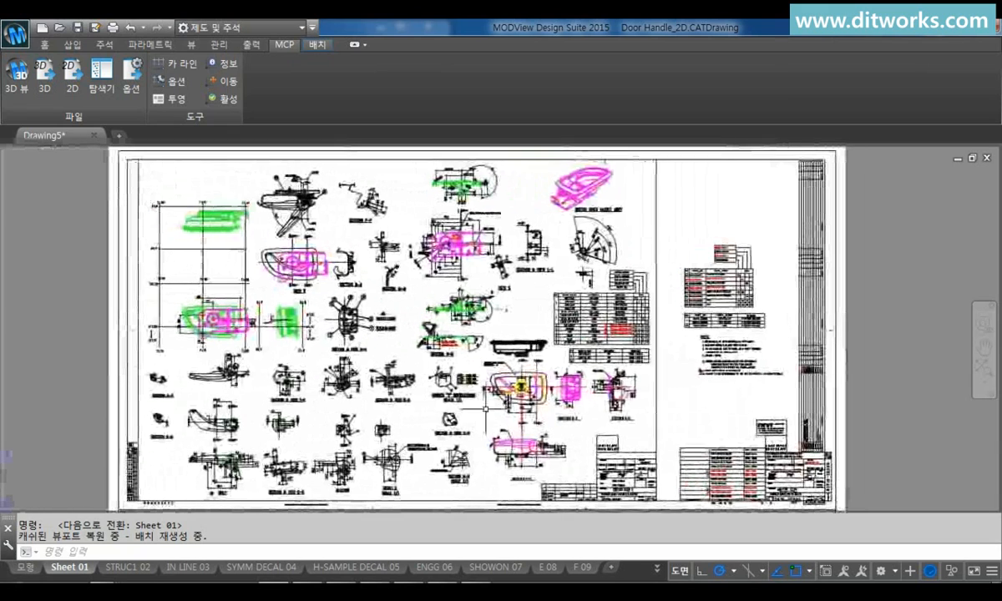
scroll(487, 392, "up", 8)
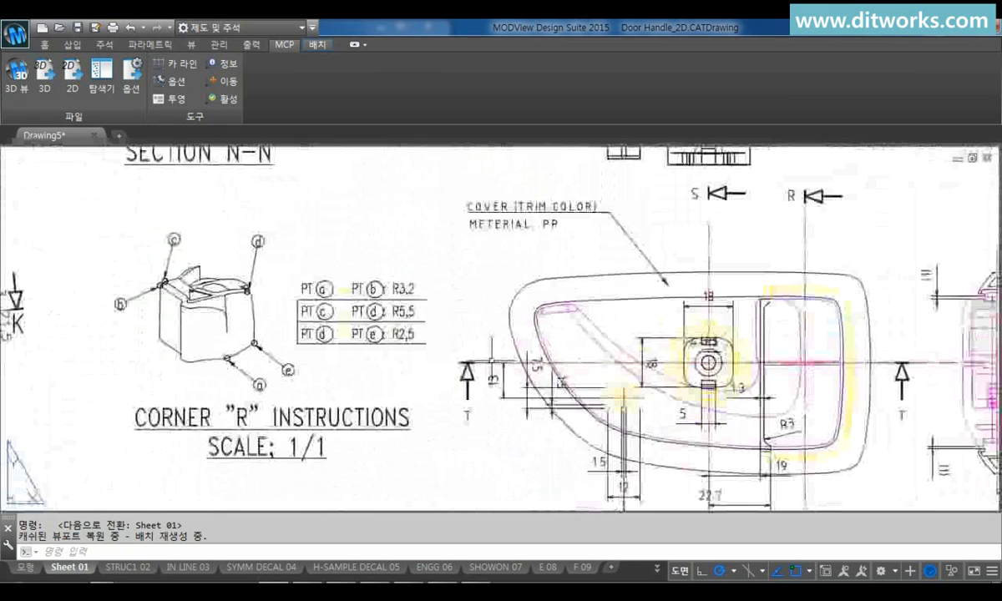
left_click(487, 391)
left_click(446, 340)
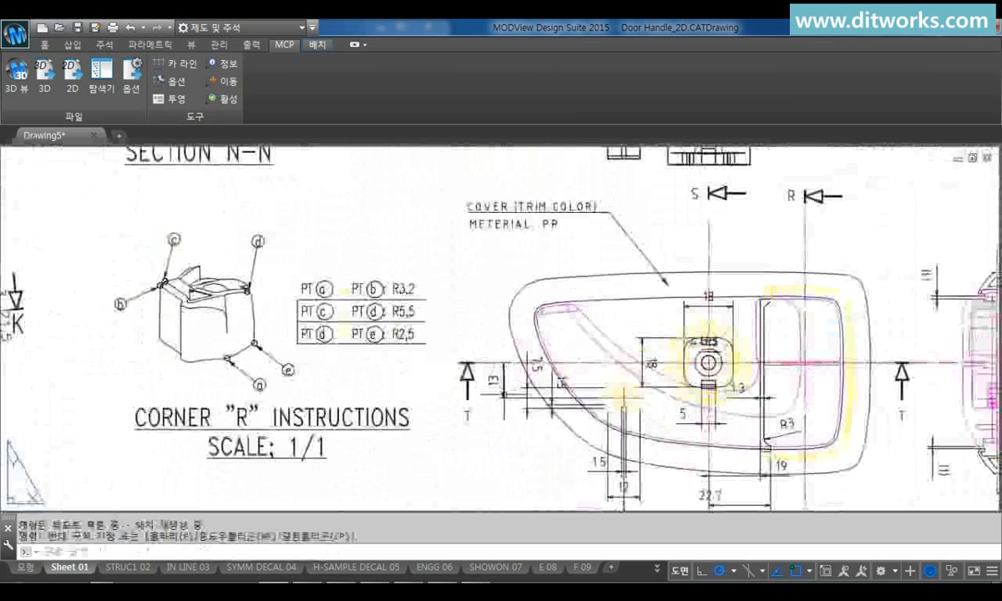
left_click(503, 399)
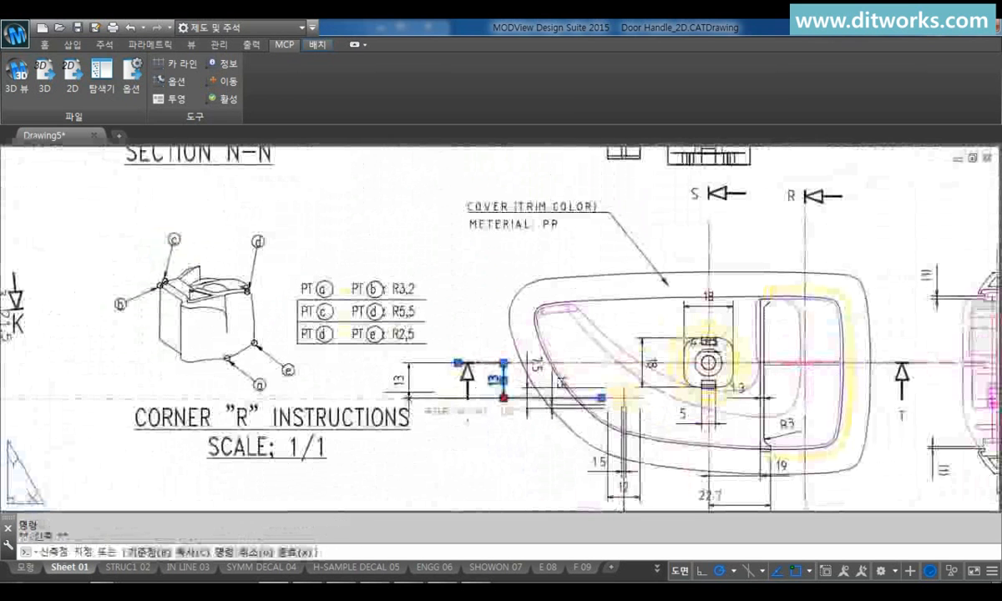
left_click(408, 386)
key("Escape")
key("Escape")
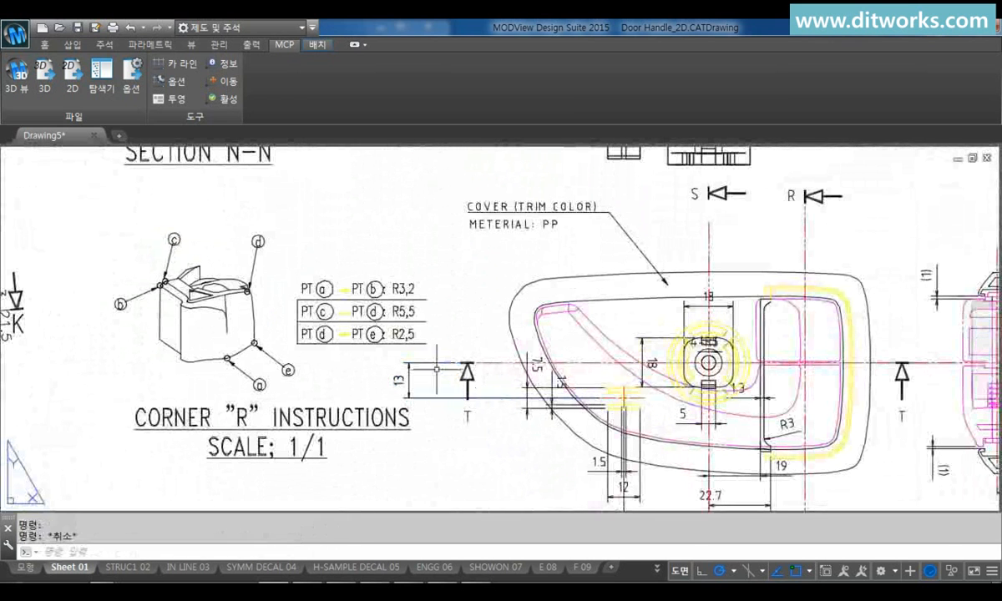
- Edit the cover's leader note with TEXTEDIT, inserting "MDS 수정" before "COVER (TRIM COLOR)"
type("ED")
key("Return")
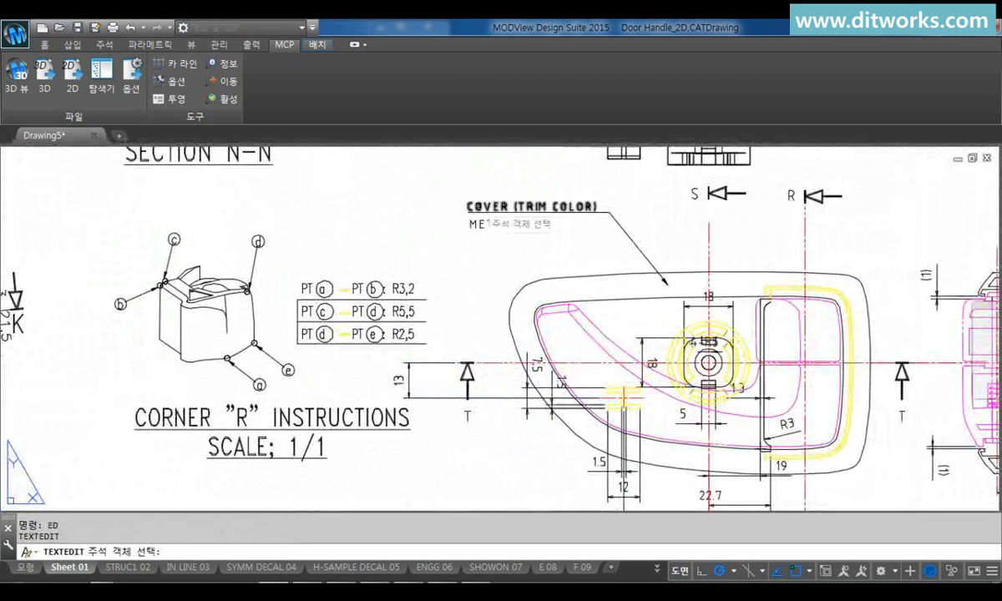
left_click(481, 214)
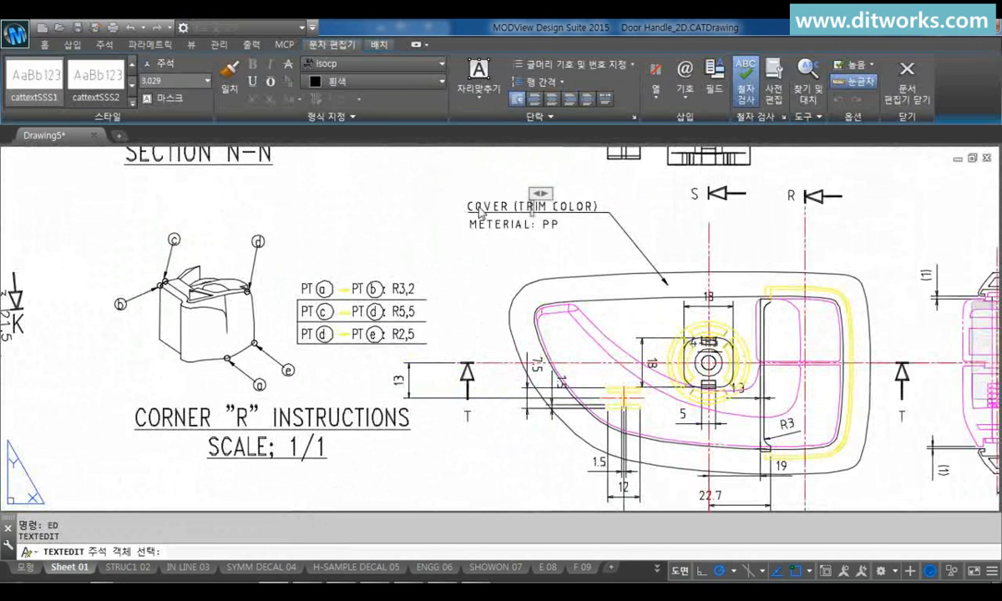
type("MDS ")
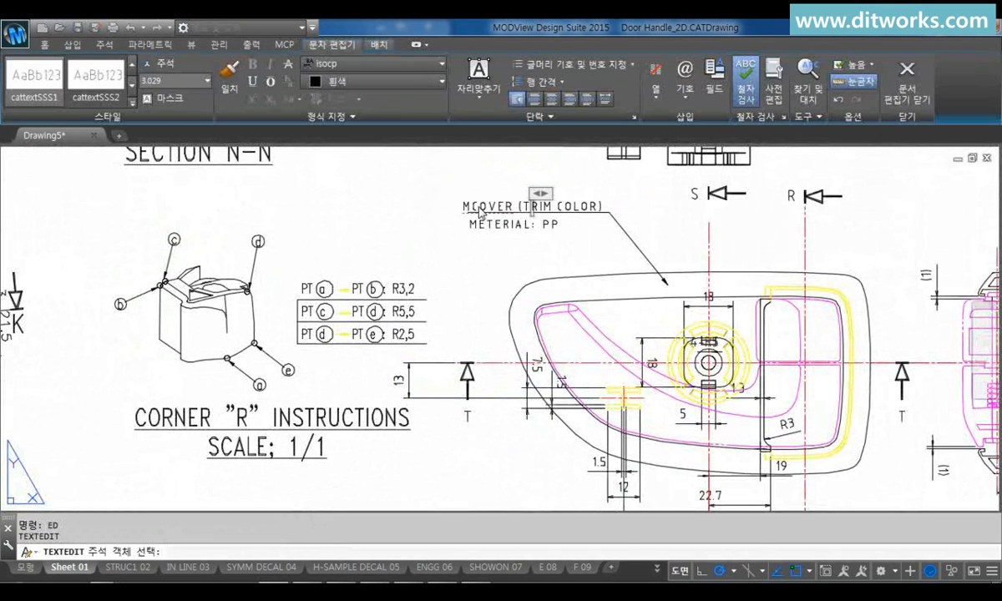
type("수정")
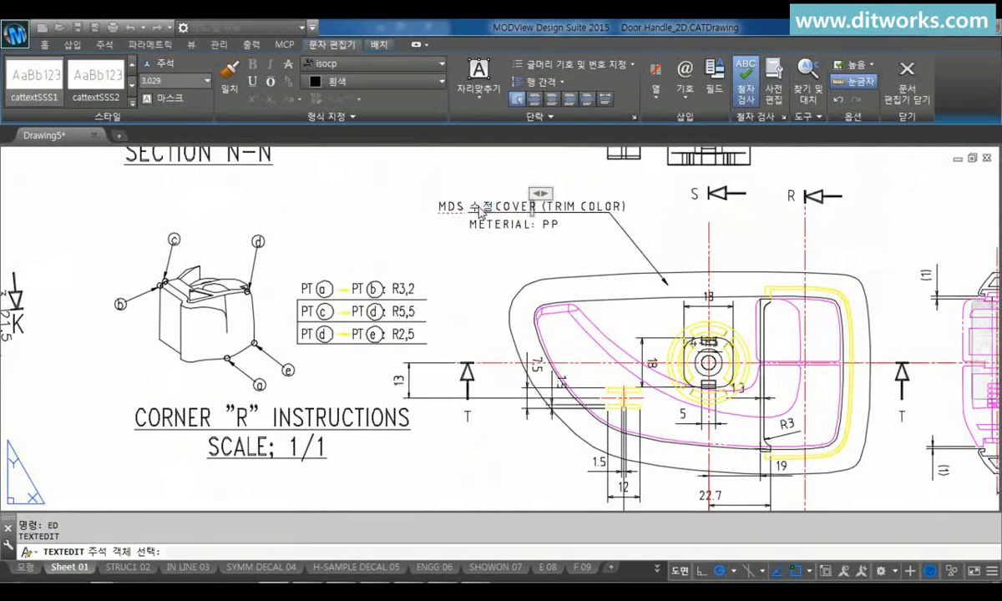
key("ctrl+Return")
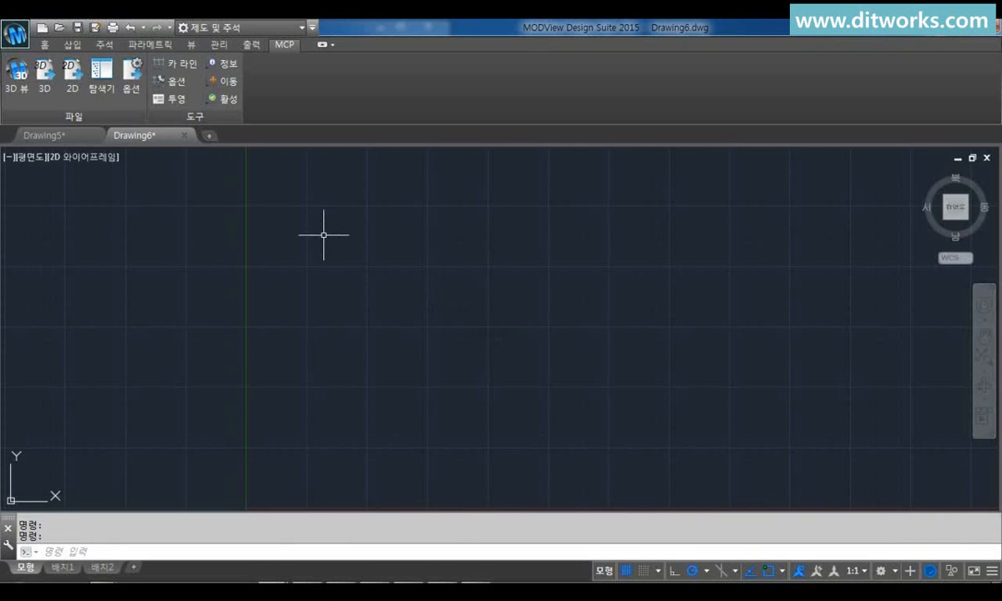
- Import the 2D drawing 2D_fje95245.drawing001.009999.prt from the Demo folder into the new empty drawing
left_click(72, 75)
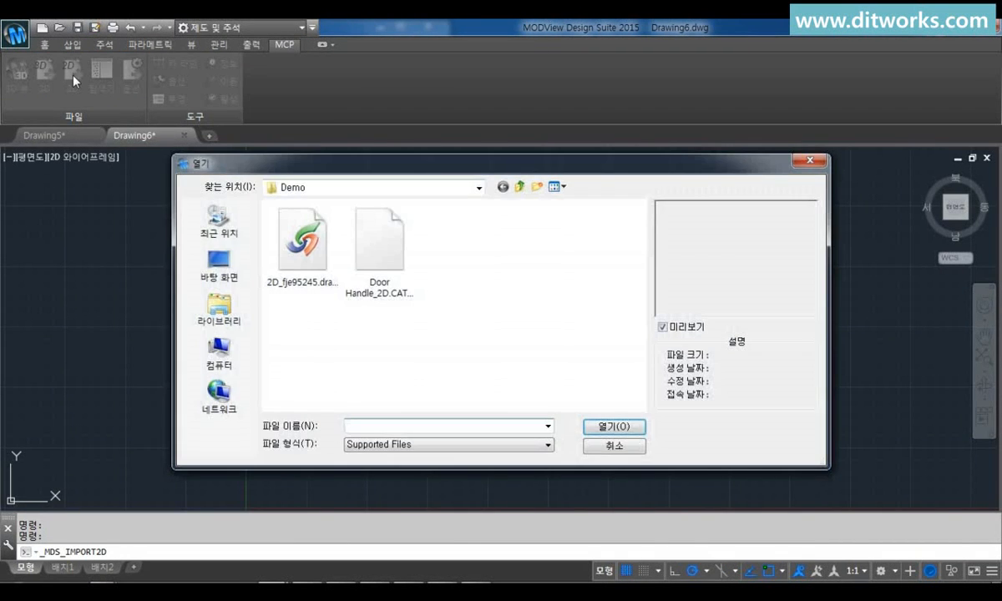
left_click(302, 243)
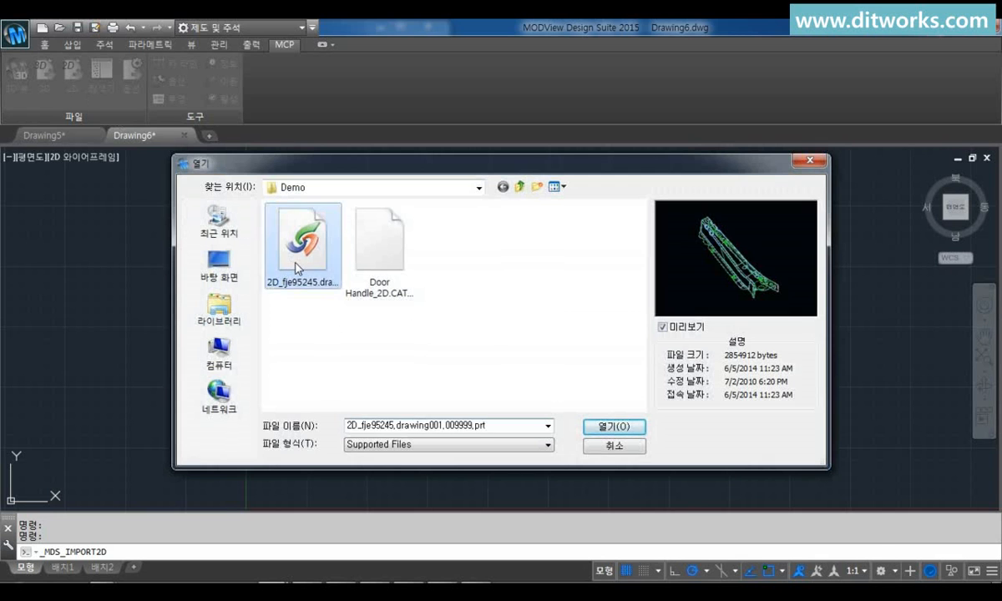
left_click(616, 427)
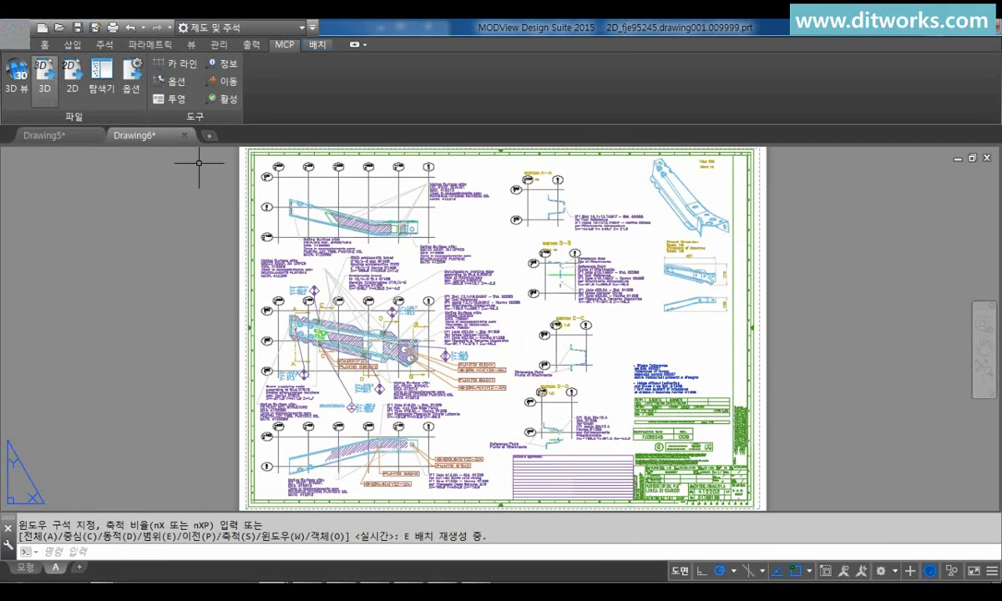
- Save the imported drawing as Drawing7.dwg in the Demo folder, in MDS 2013/AutoCAD 2013 format
left_click(17, 36)
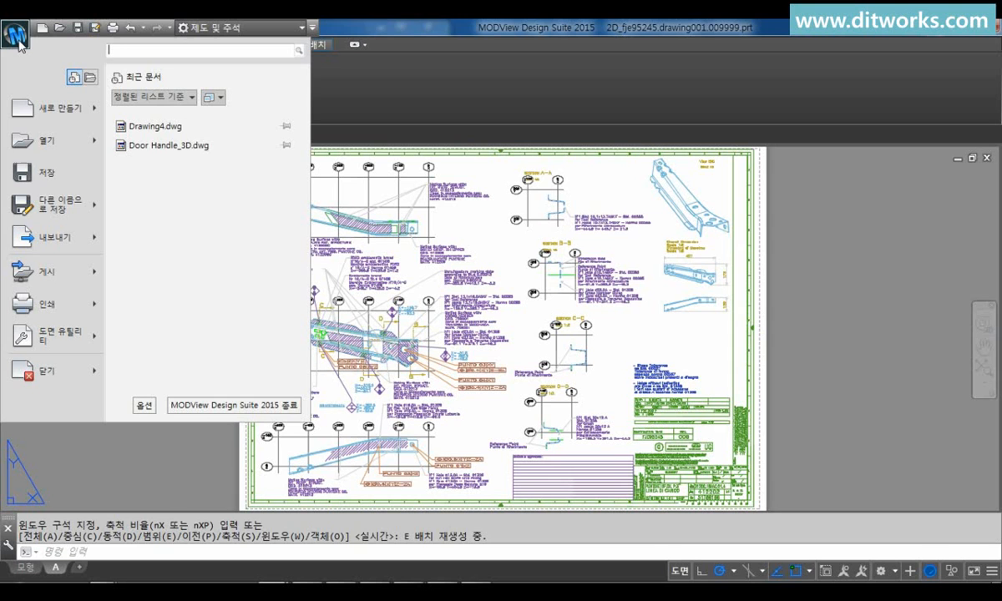
left_click(73, 210)
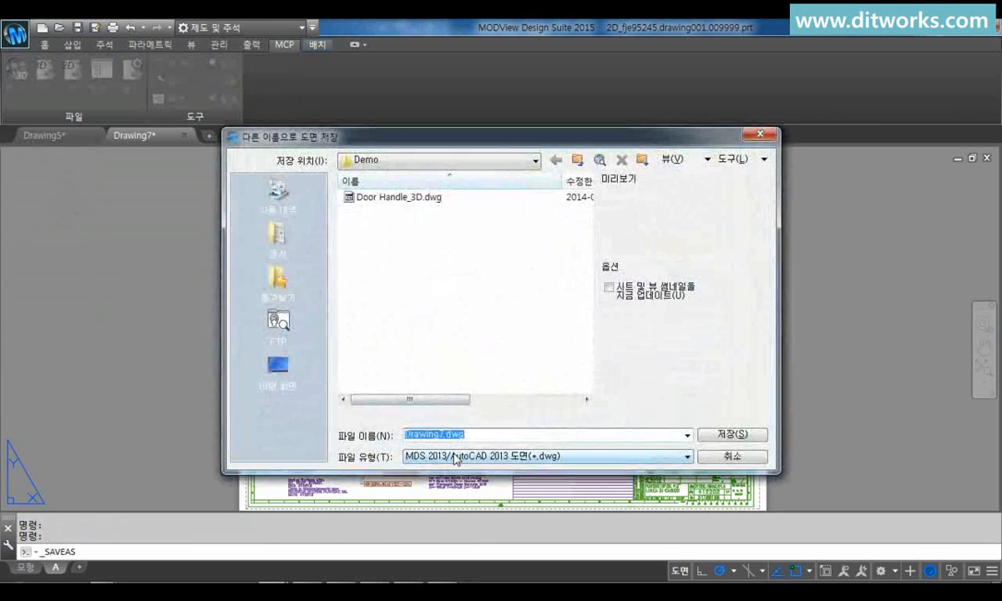
left_click(708, 436)
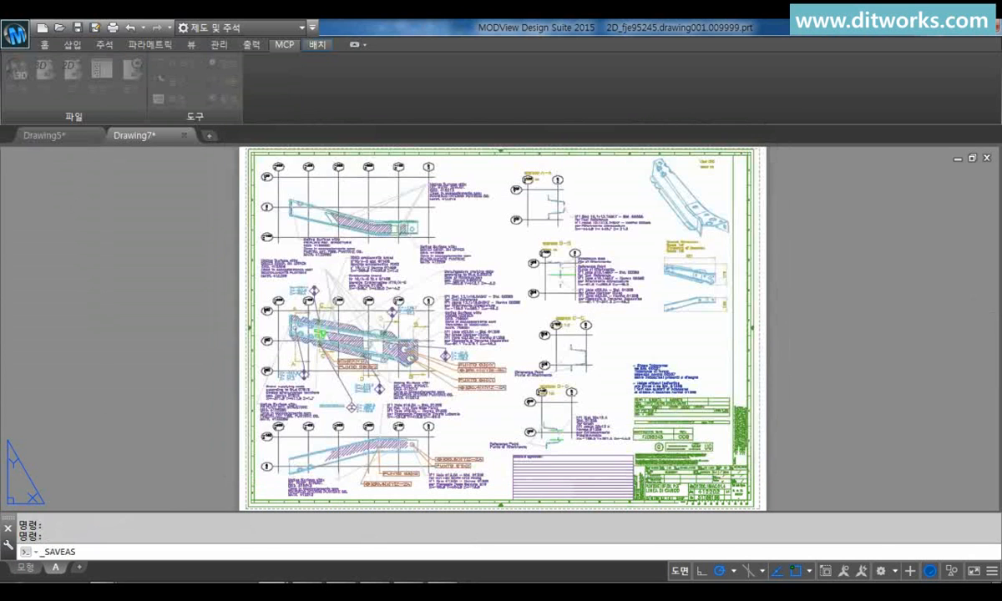